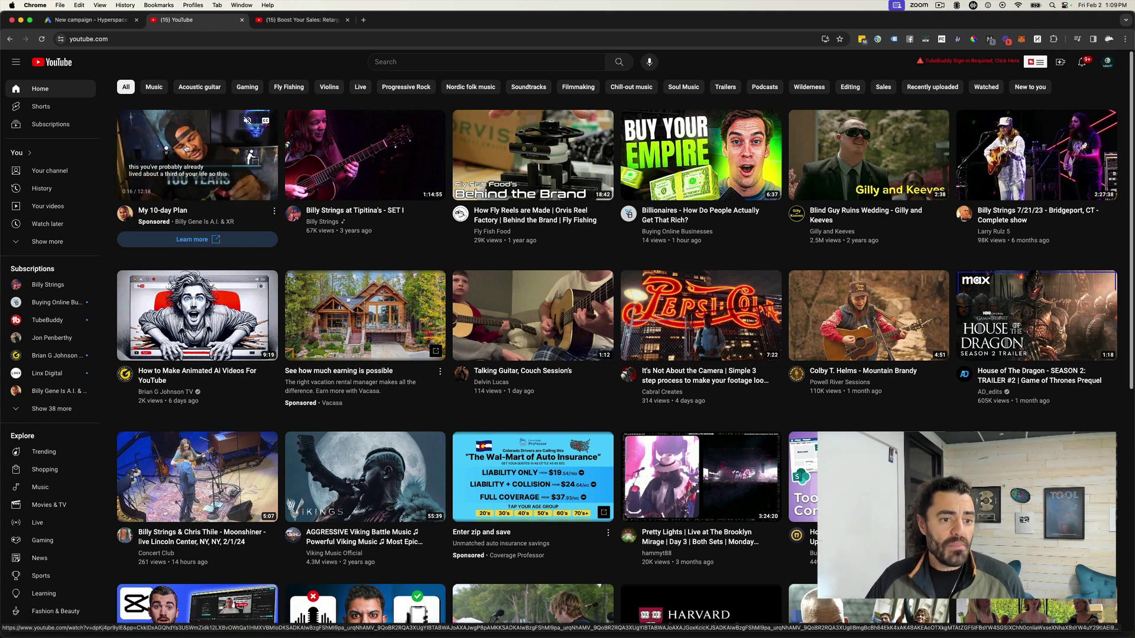
Open the sponsored "My 10-day Plan" video in a new tab, mute it and pause it after a few seconds of viewing.
right_click(186, 148)
click(204, 155)
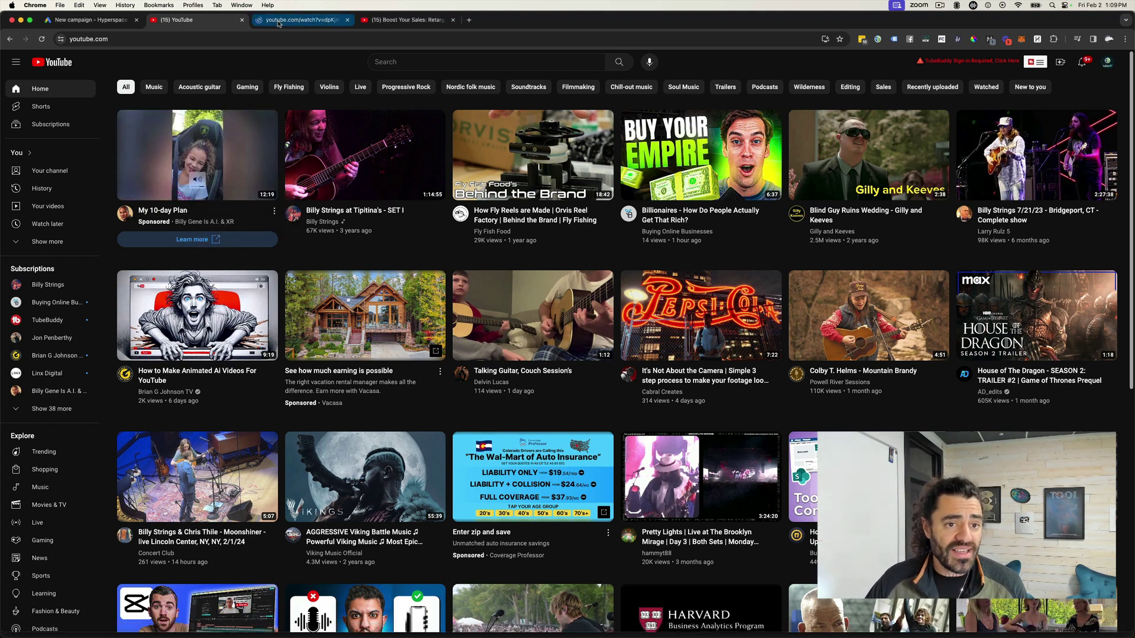
click(278, 21)
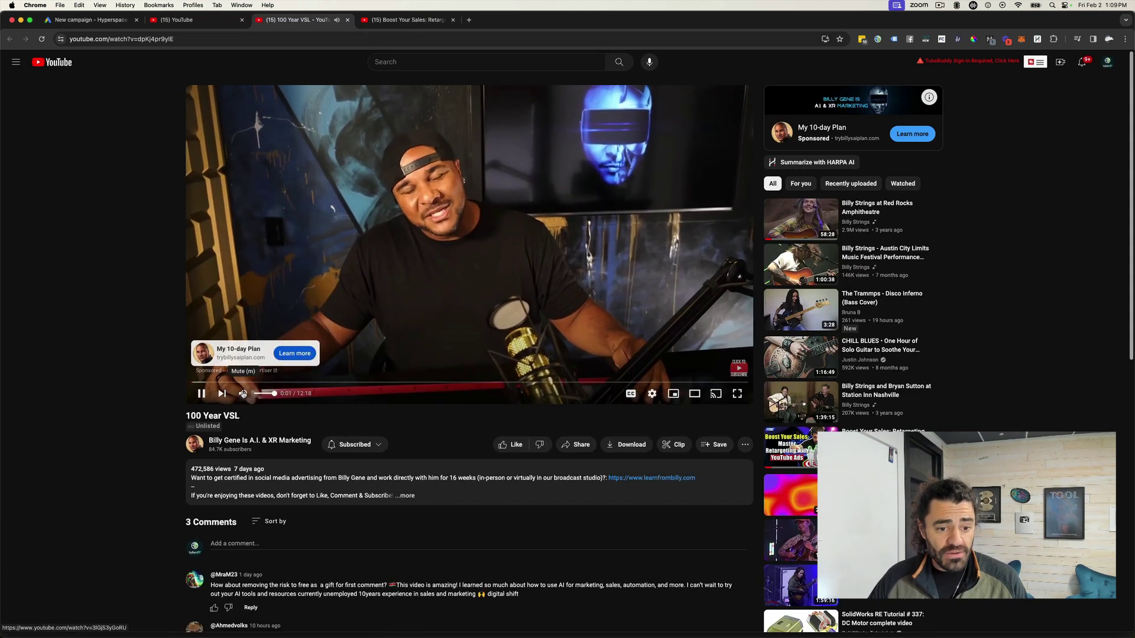
click(243, 394)
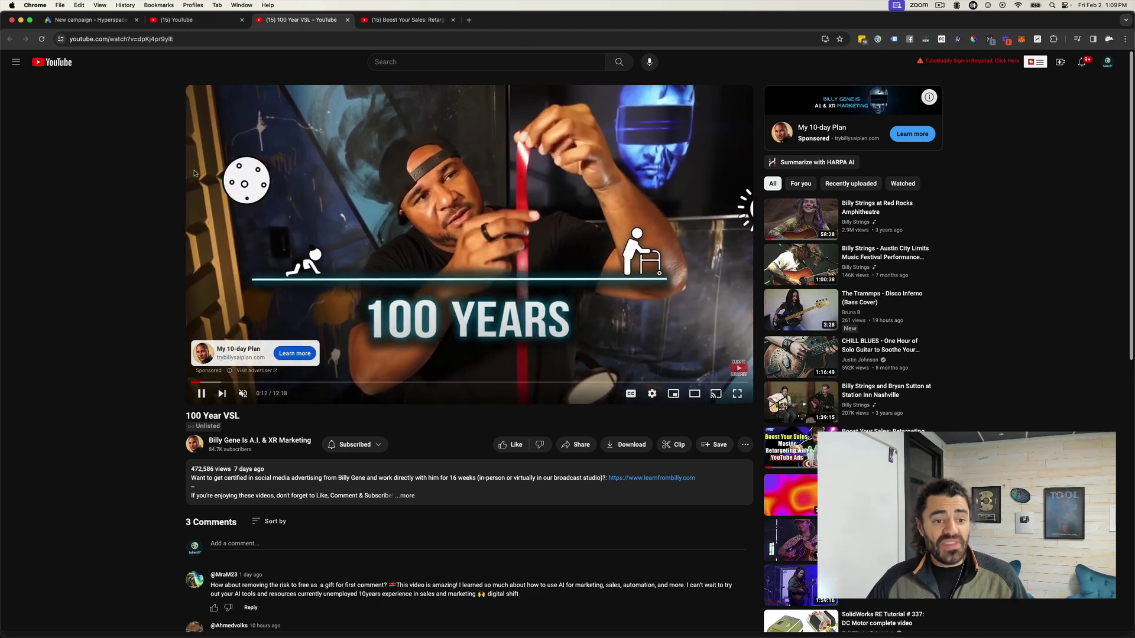
key(space)
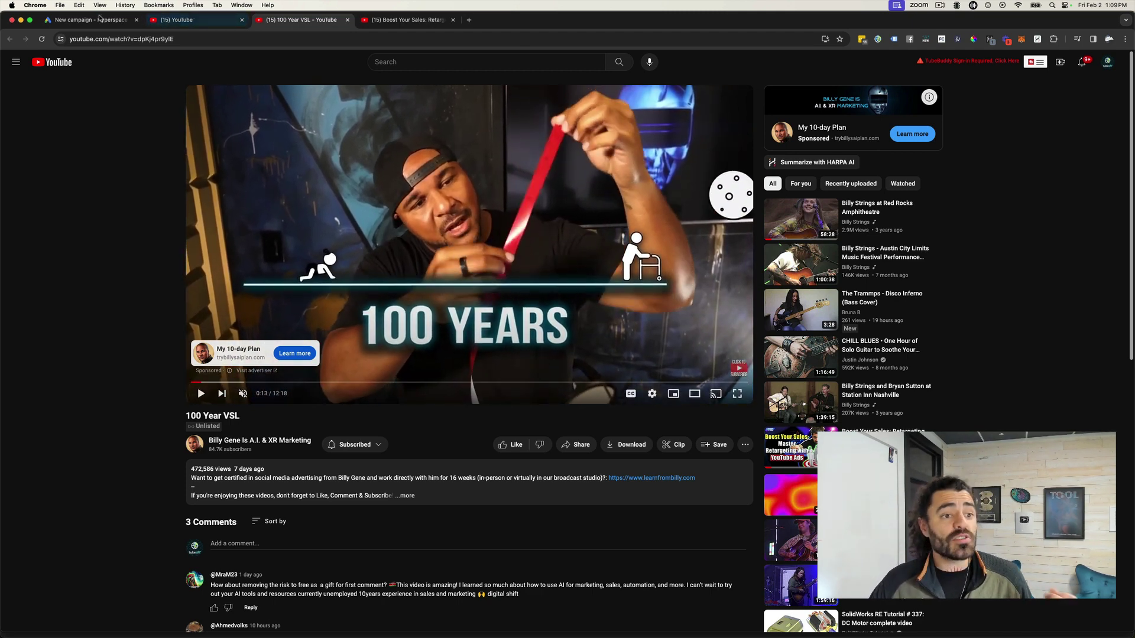
Return to the YouTube home feed and examine the sponsored video placements among the recommended videos.
click(174, 23)
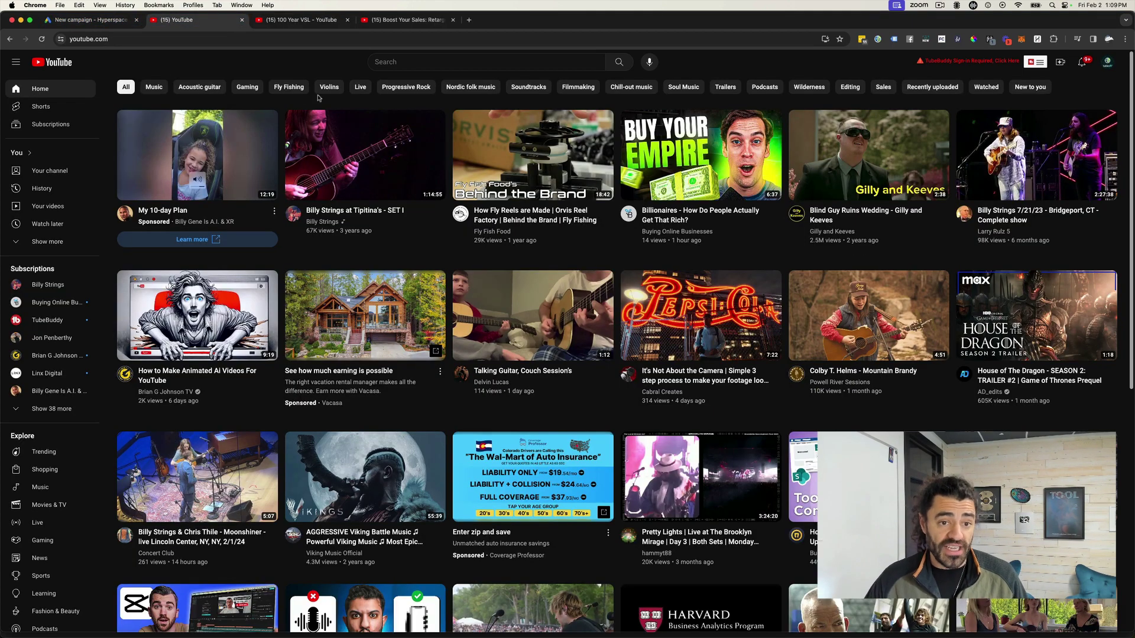
mouse_move(248, 198)
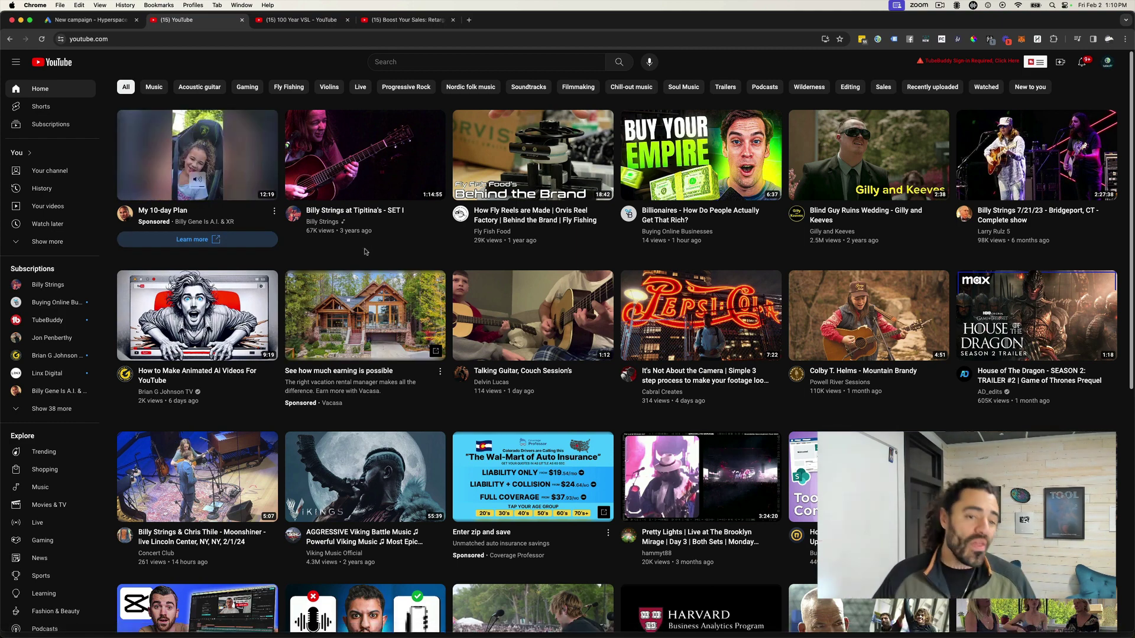
mouse_move(216, 169)
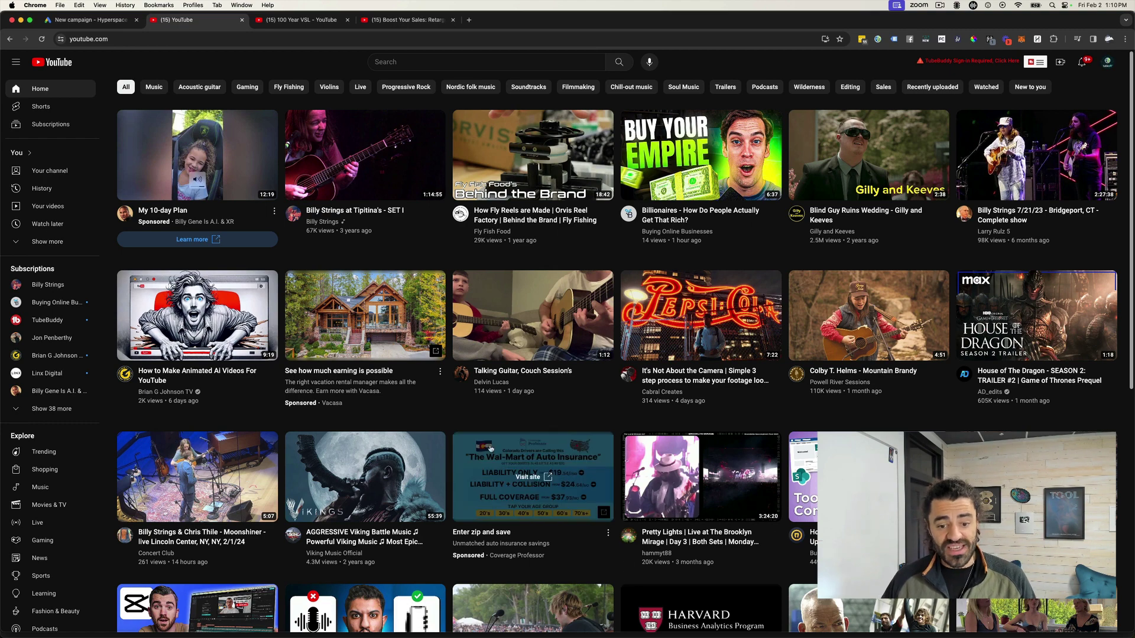
scroll(536, 509, down, 1)
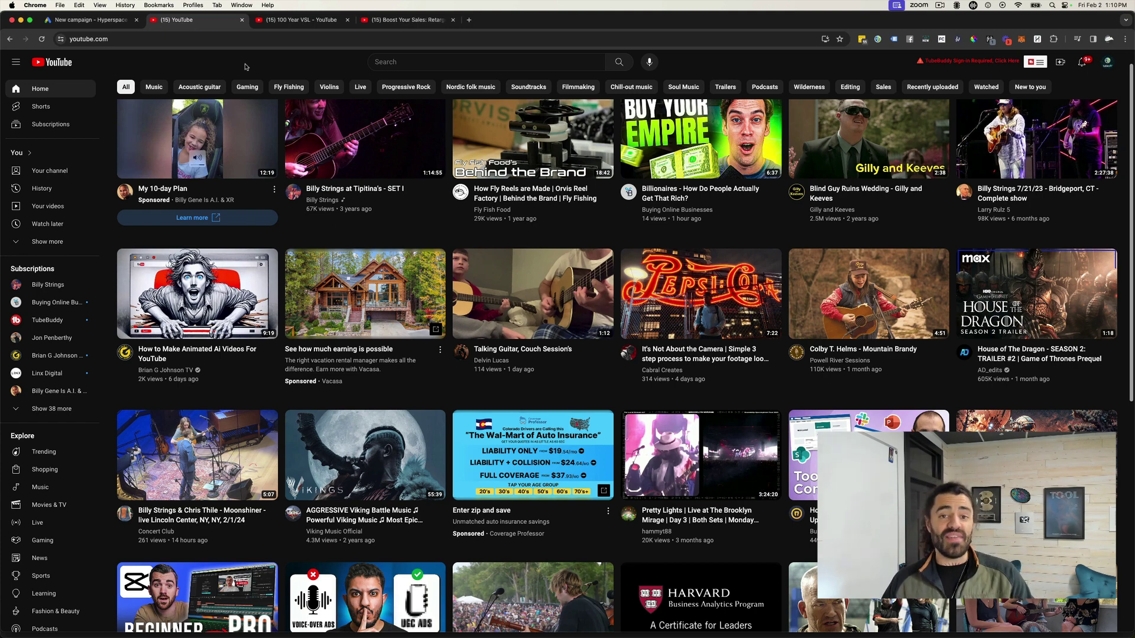
Switch to the new Google Ads campaign and choose the Awareness and consideration objective with the Video campaign type.
click(113, 21)
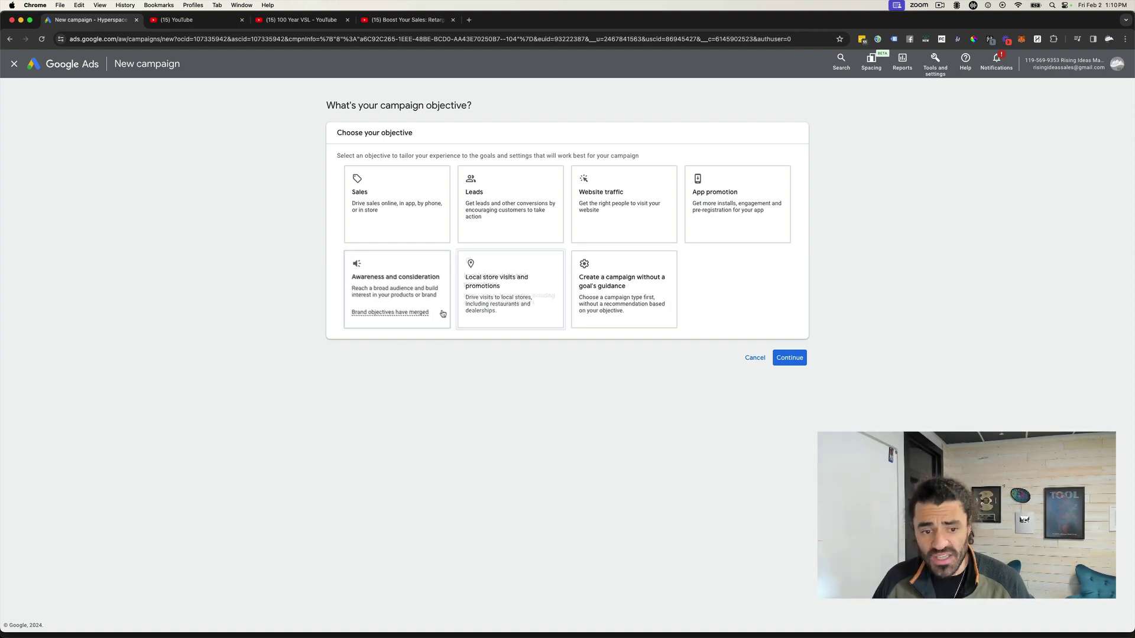
click(401, 303)
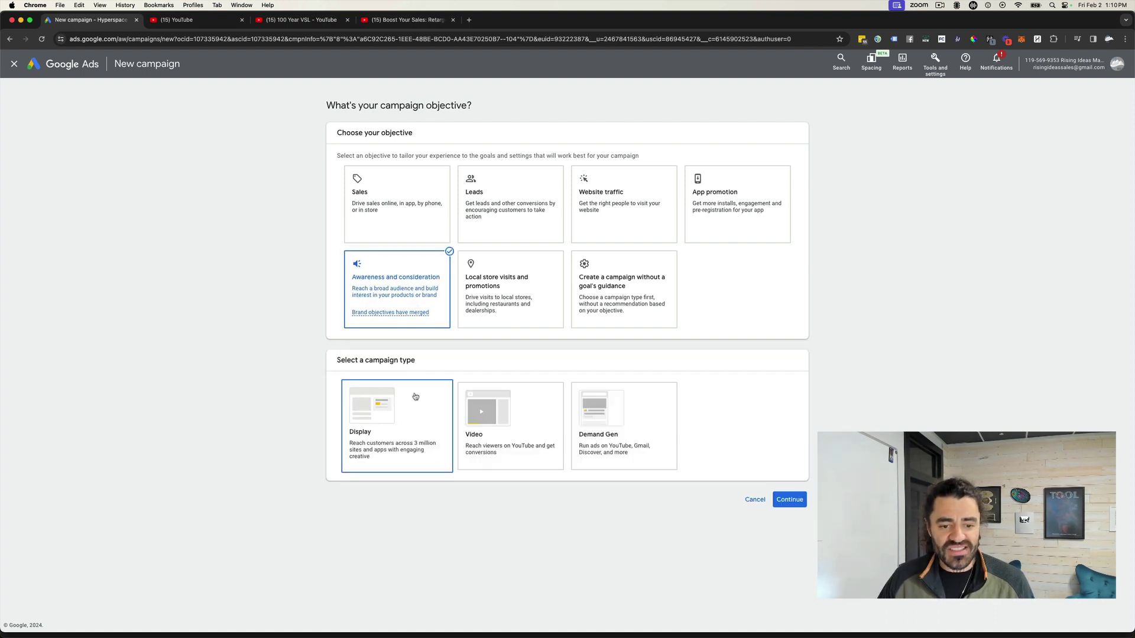
click(501, 409)
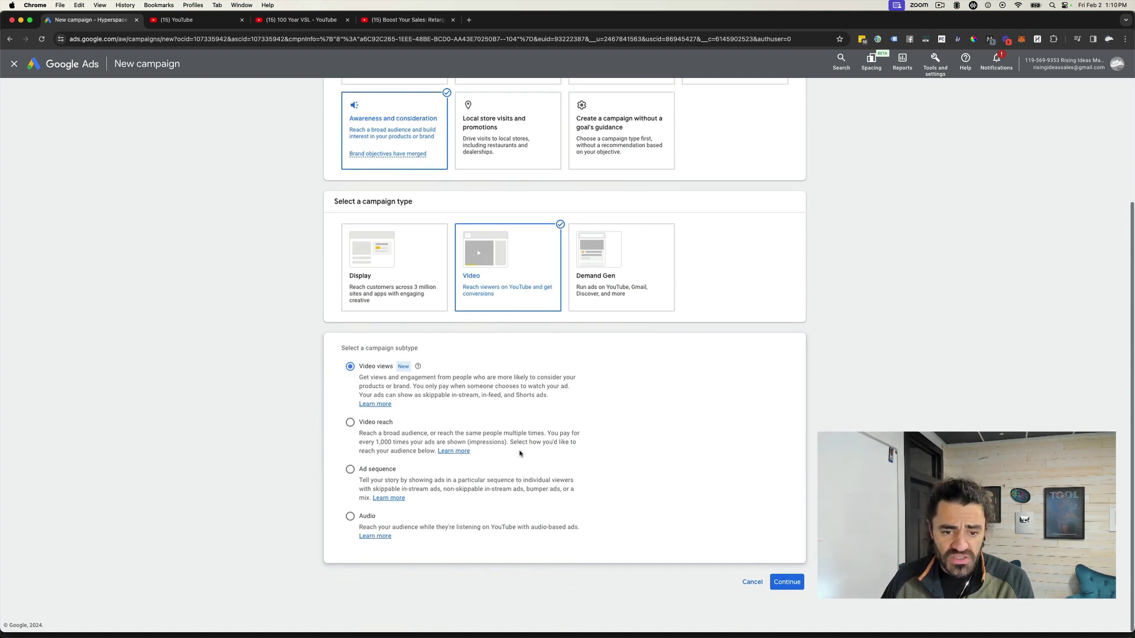
mouse_move(481, 394)
mouse_down()
mouse_move(518, 395)
mouse_move(491, 395)
mouse_move(501, 394)
mouse_up()
click(647, 439)
Try creating a campaign without a goal's guidance using the Video type, and review the Video views subtype description.
click(626, 123)
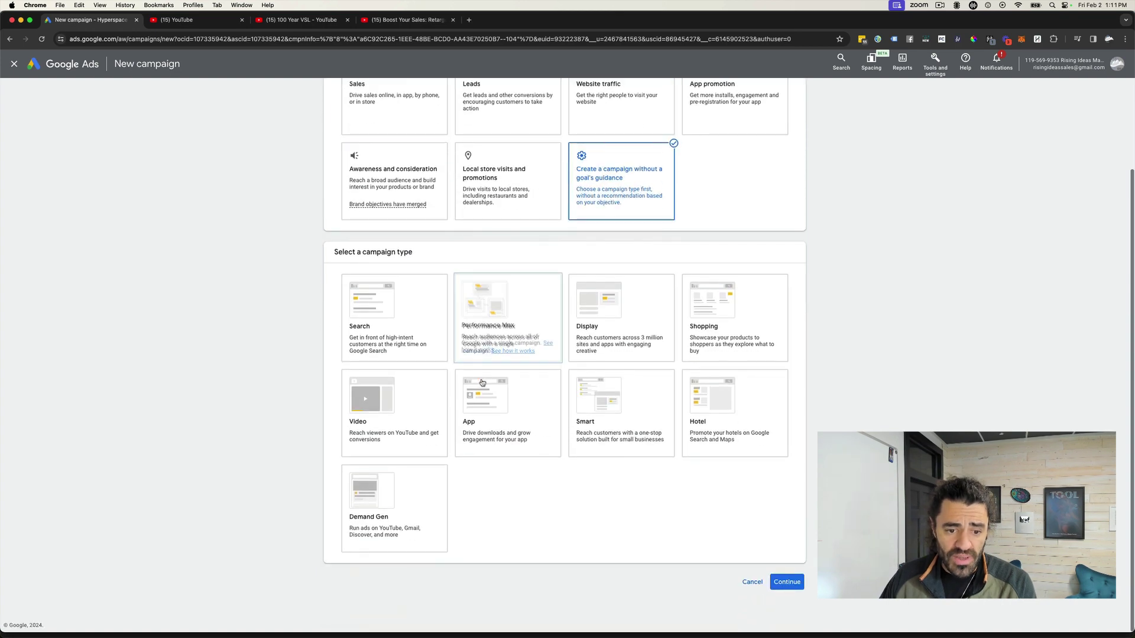
click(385, 408)
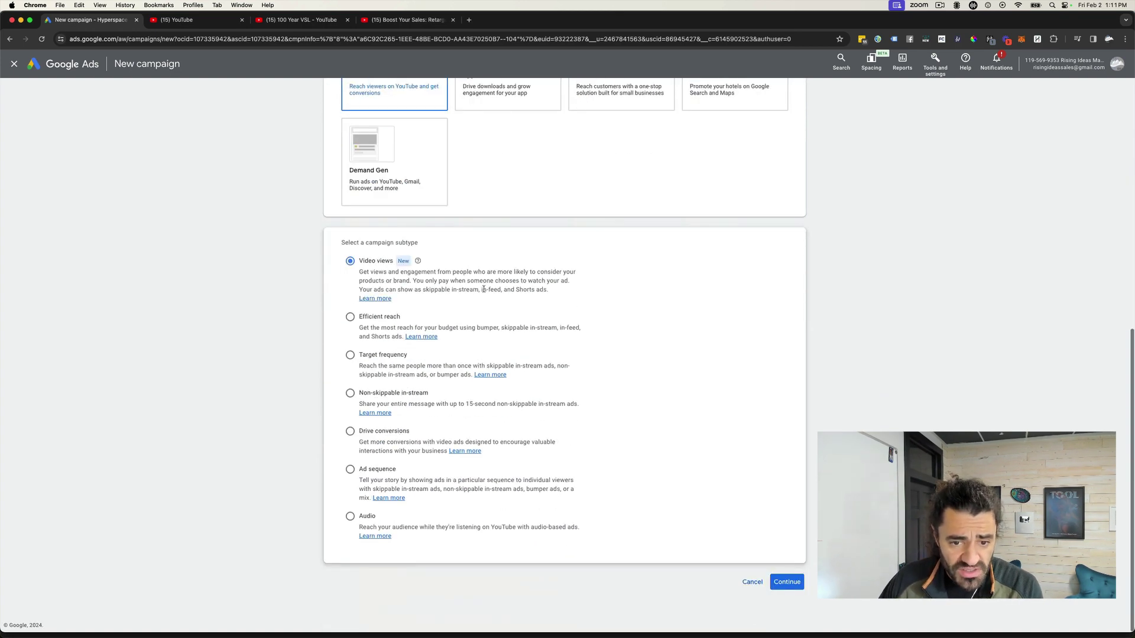
drag(475, 291, 532, 290)
click(606, 298)
scroll(606, 298, up, 2)
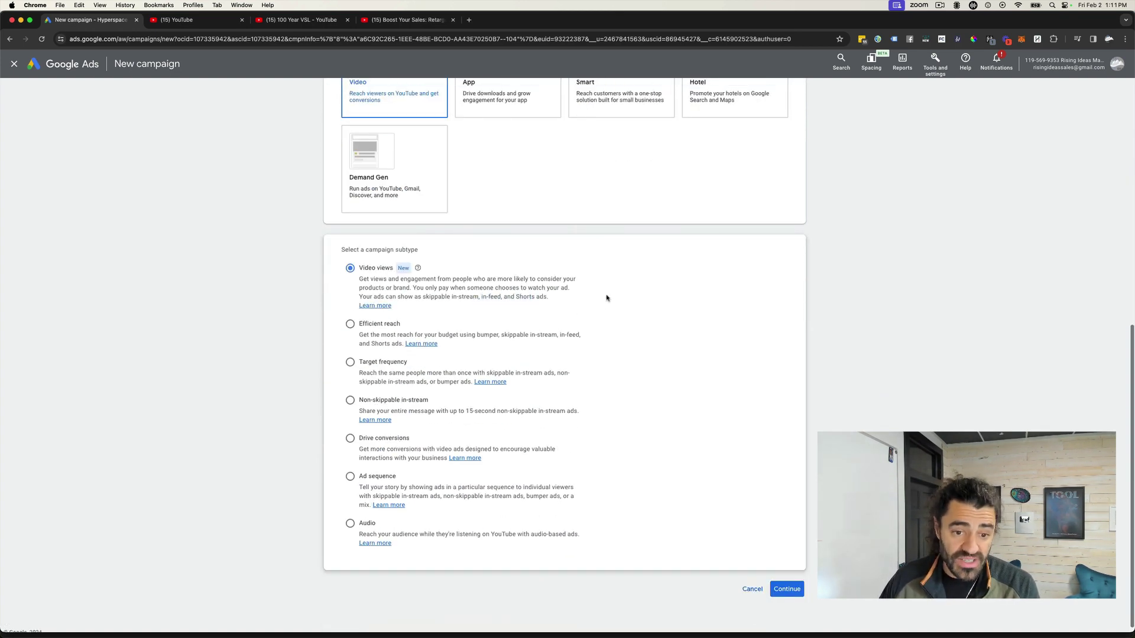
scroll(606, 298, up, 5)
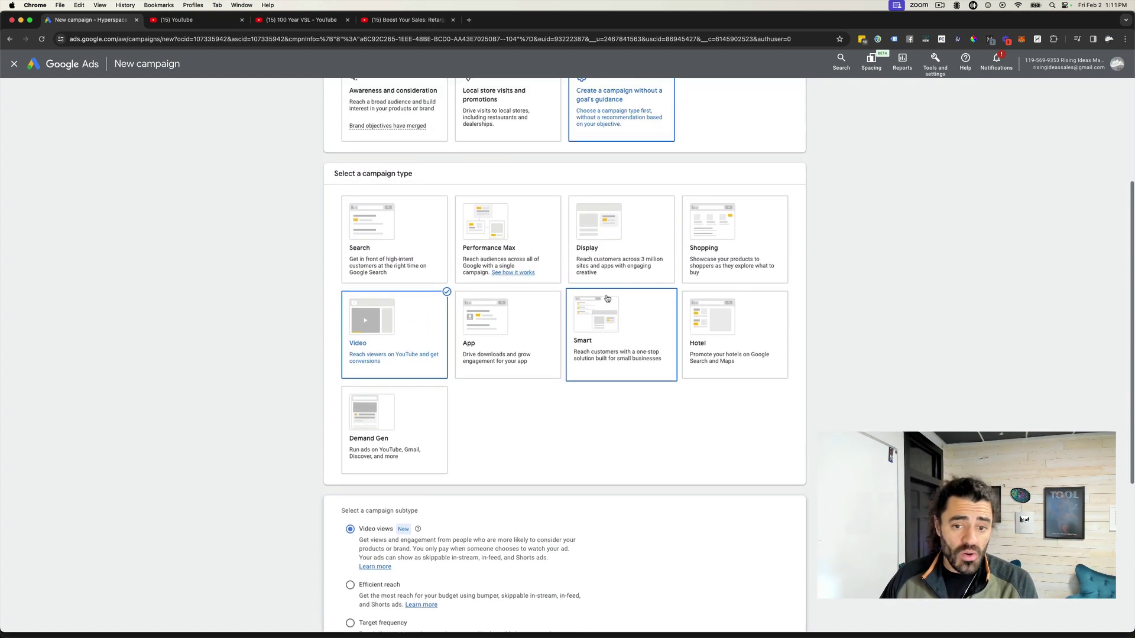
scroll(484, 241, up, 2)
Choose the Awareness and consideration objective with the Video type and Video views subtype, and continue to the campaign settings.
click(387, 208)
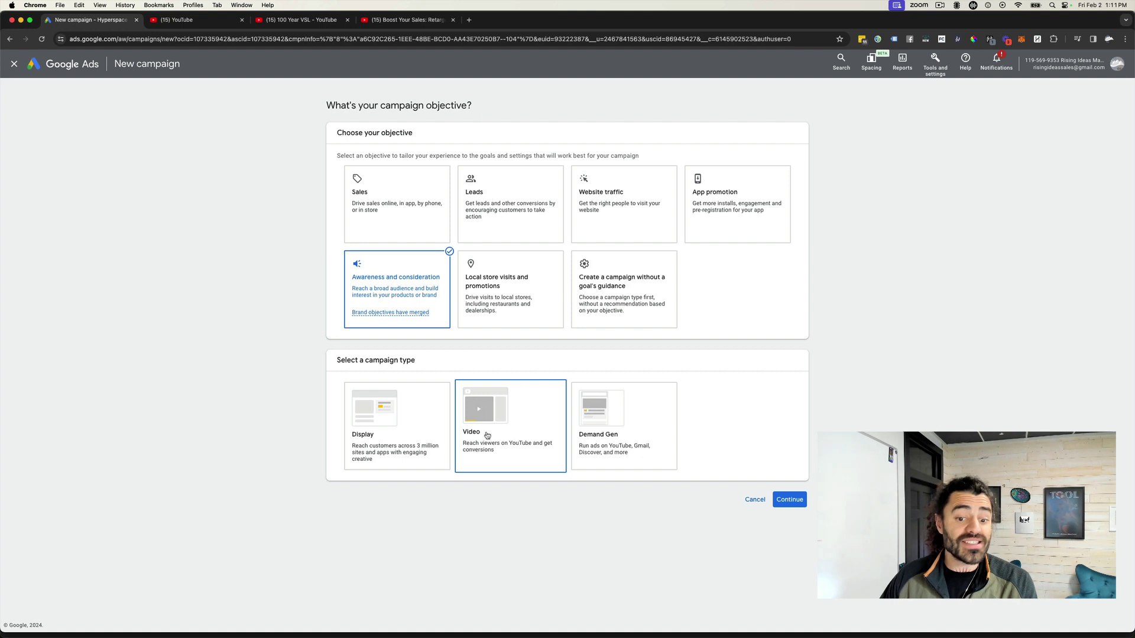
click(487, 435)
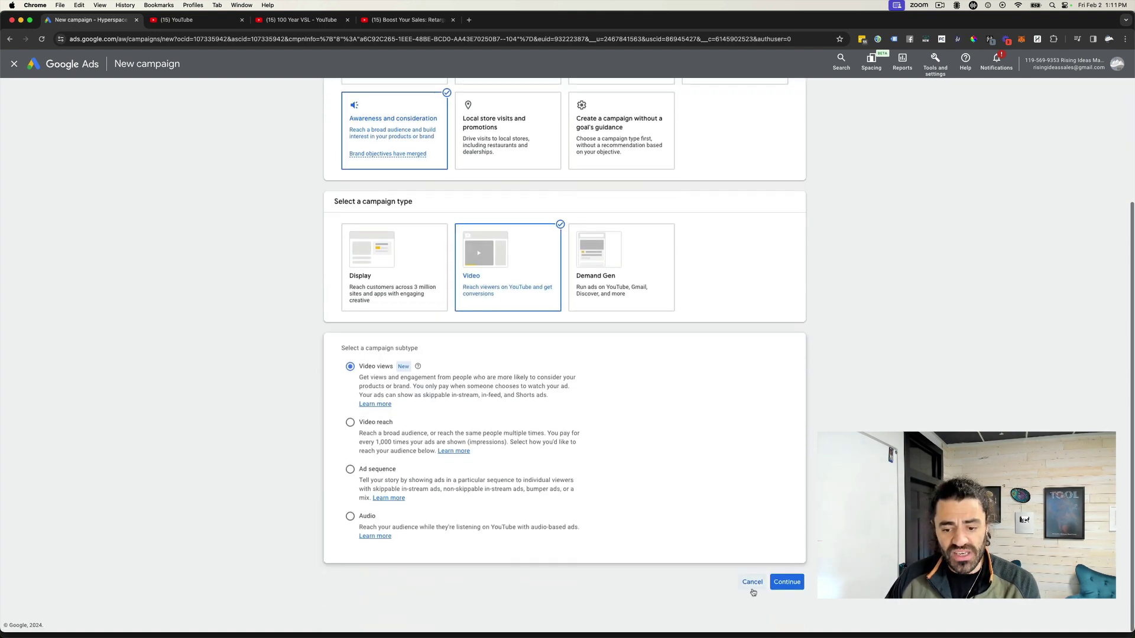
click(786, 583)
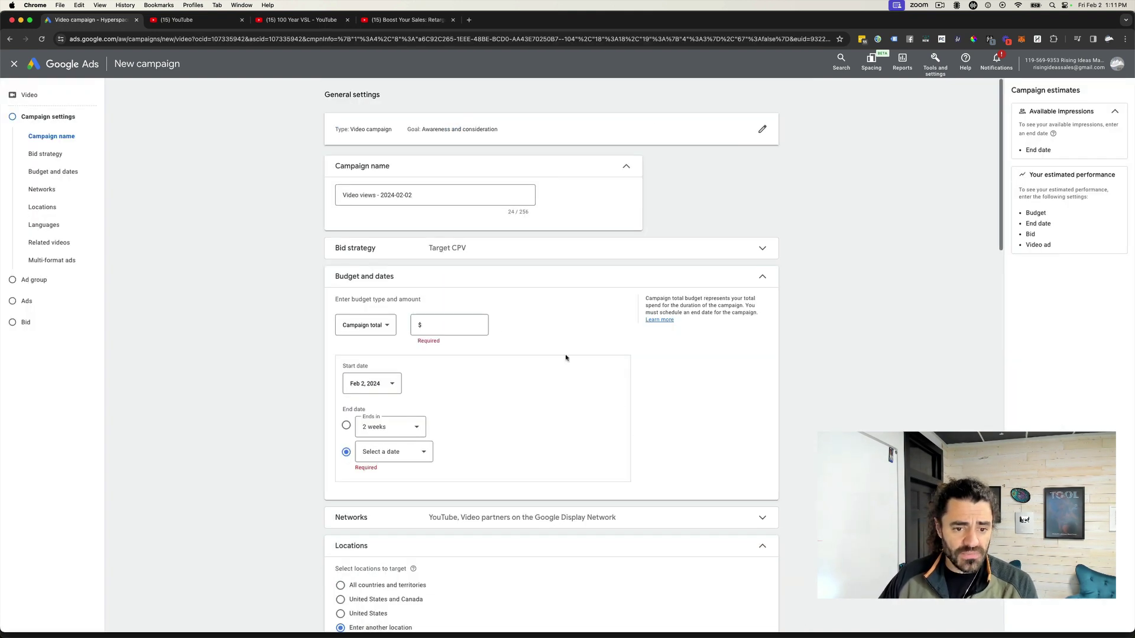
Change the campaign's budget type to Daily and set the amount to $5.00.
click(365, 325)
click(357, 331)
click(450, 330)
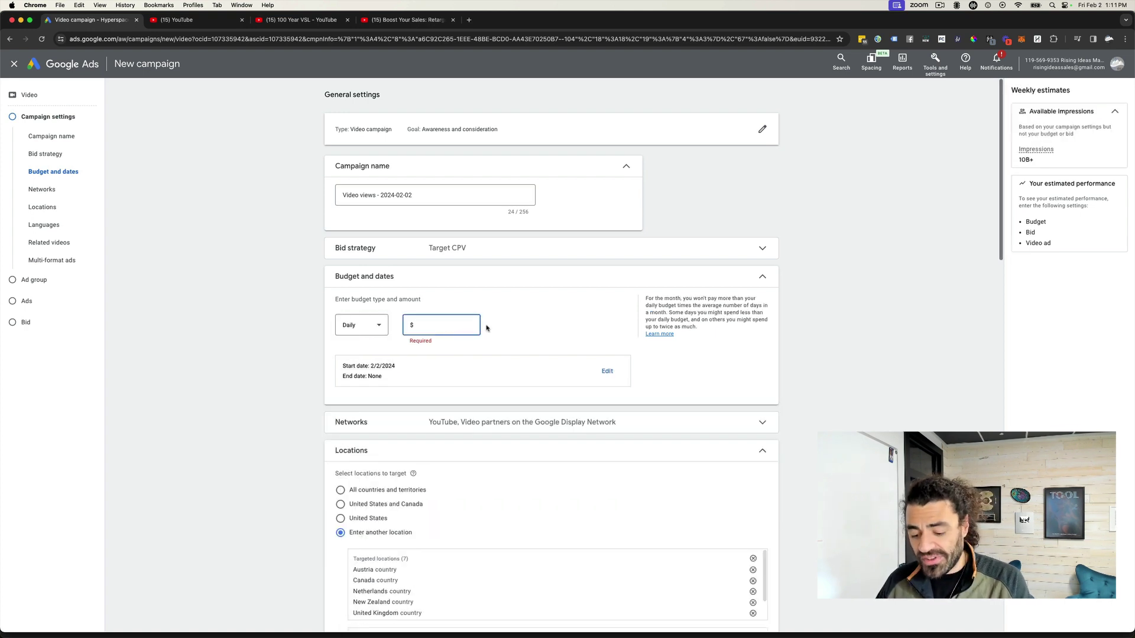
text(500)
click(242, 299)
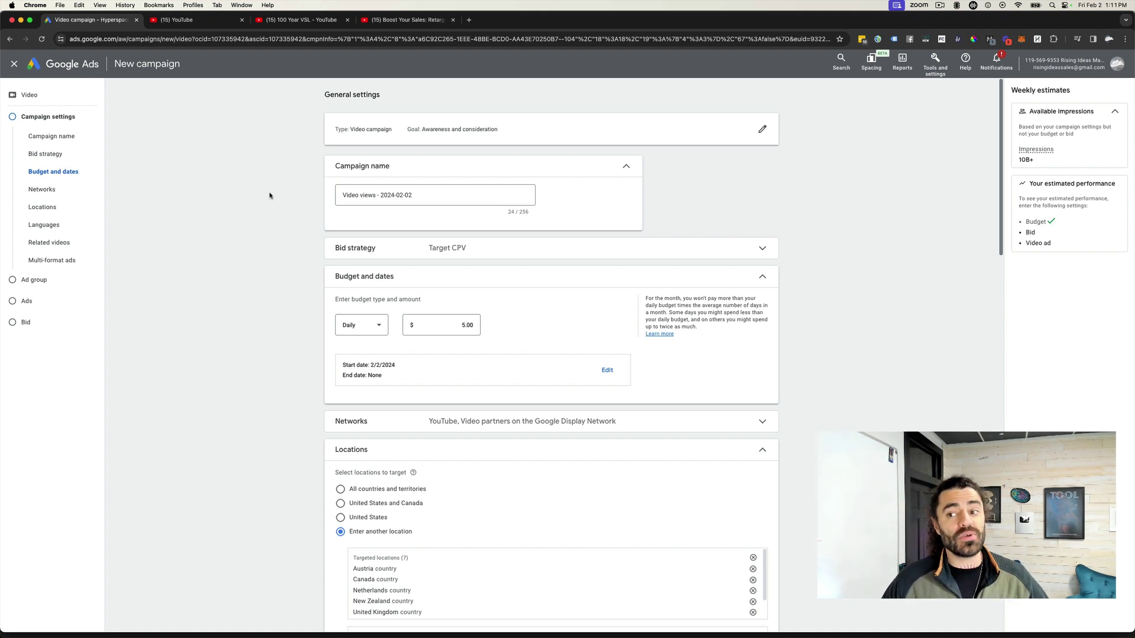
Open the Audience manager in a separate tab while keeping the campaign settings page open.
click(935, 62)
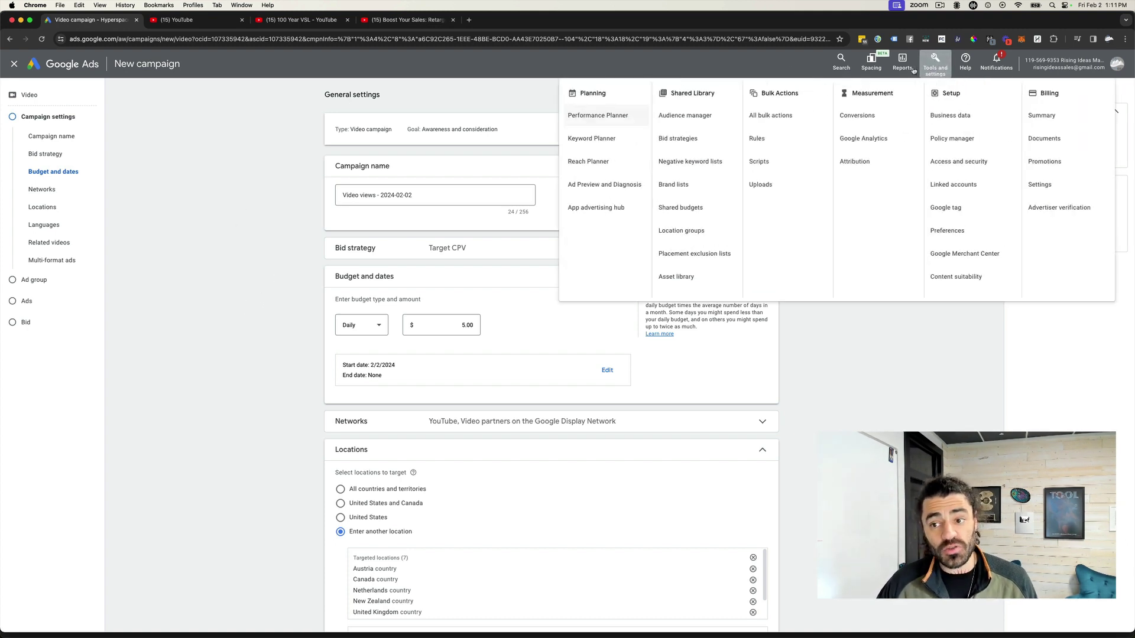
right_click(661, 116)
click(682, 121)
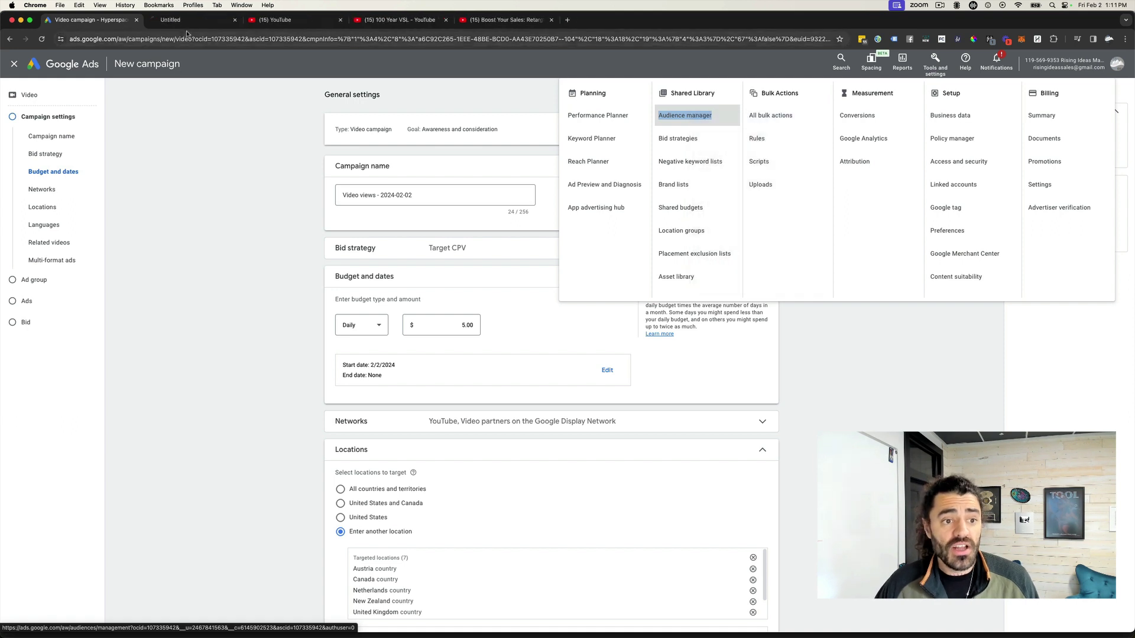
click(182, 189)
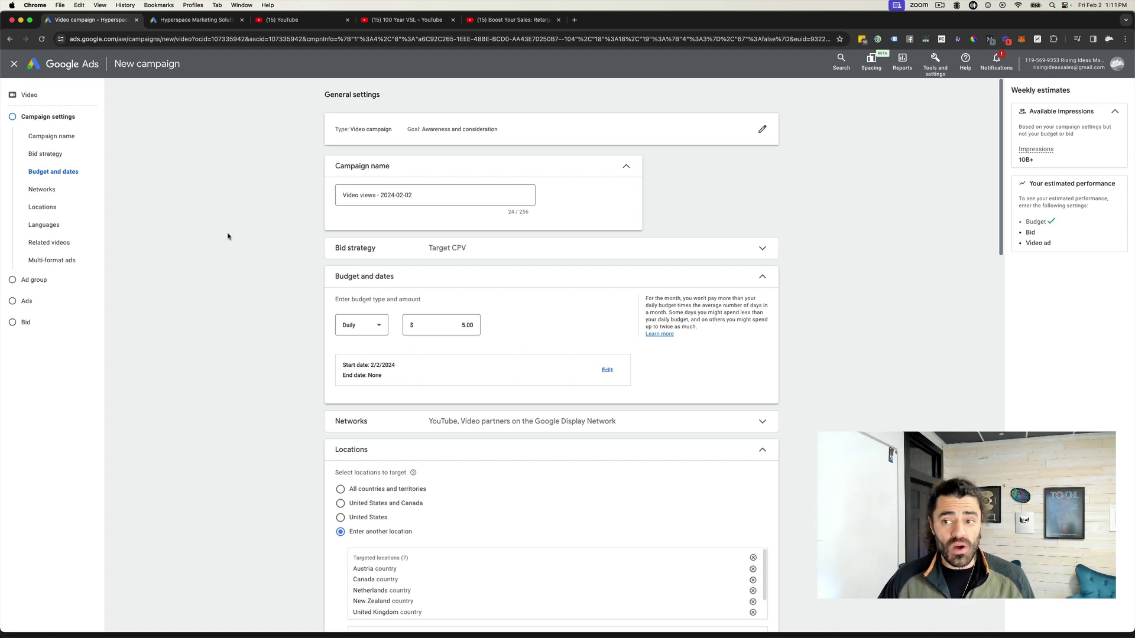
Rename the campaign as "Retargeting With YT Ads - In Feed 2-2-24".
scroll(335, 87, down, 1)
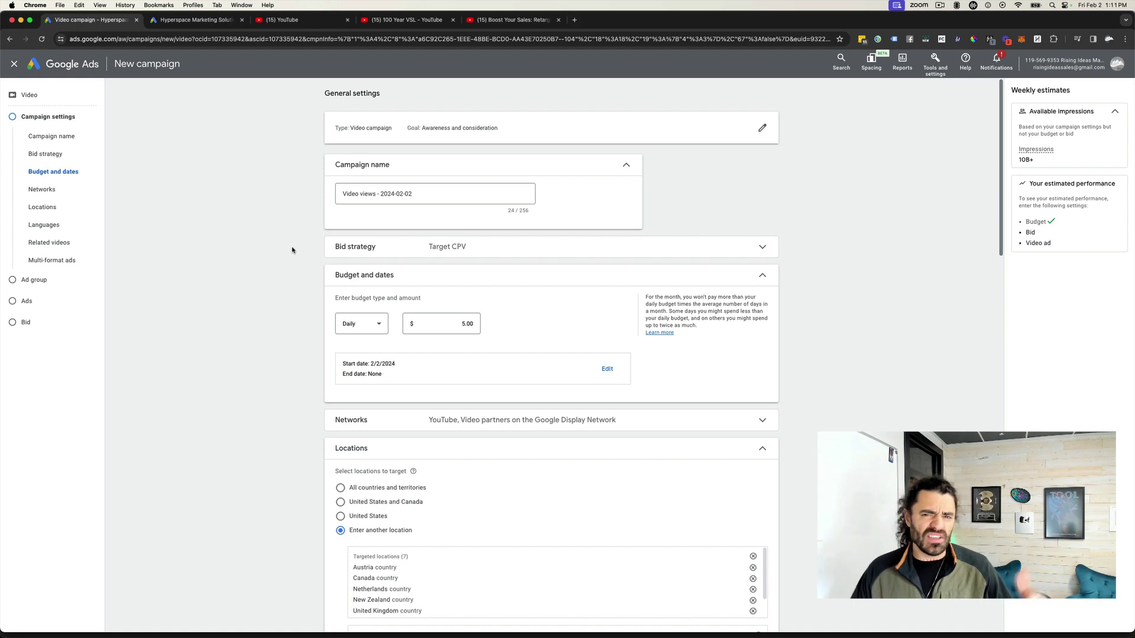
scroll(292, 250, up, 1)
drag(384, 204, 305, 196)
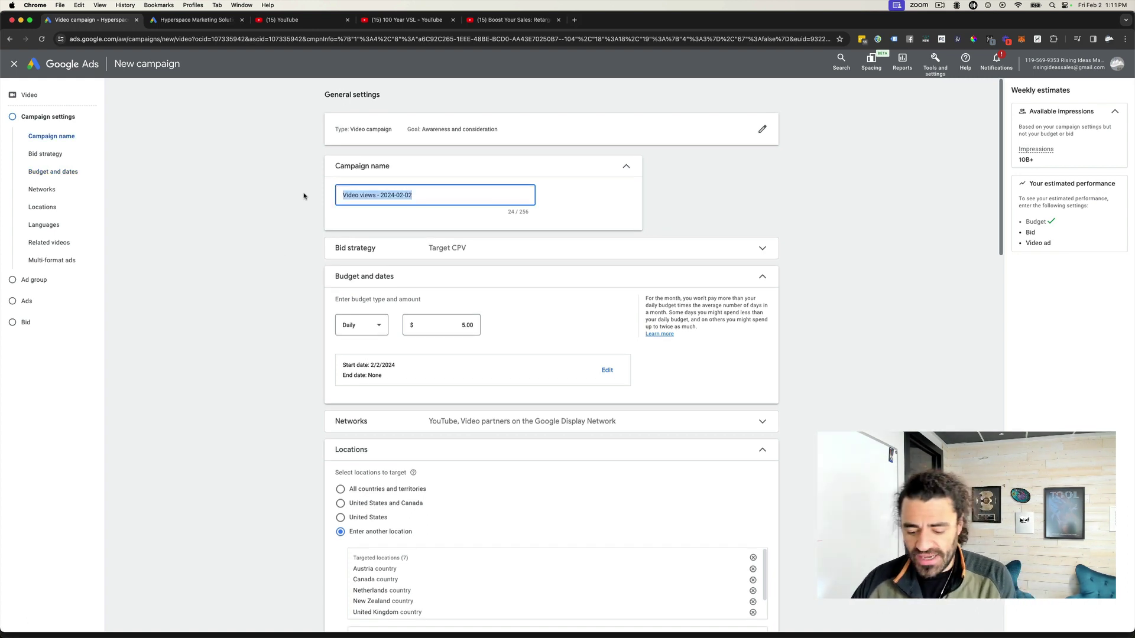
text(Retargeting )
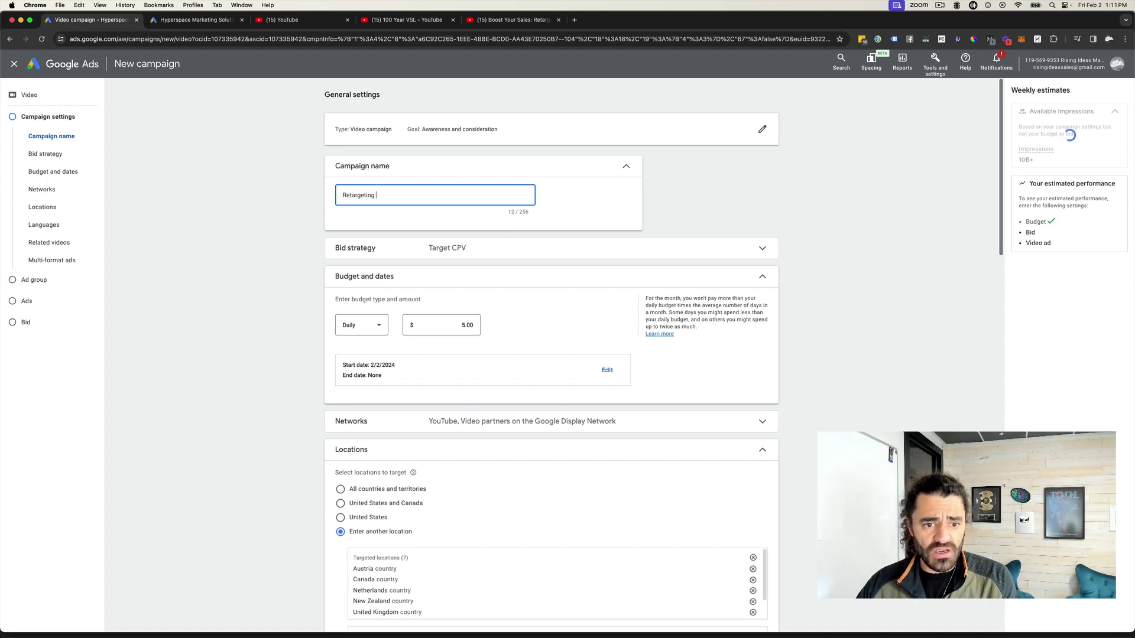
text(With YT Ads - In Feed)
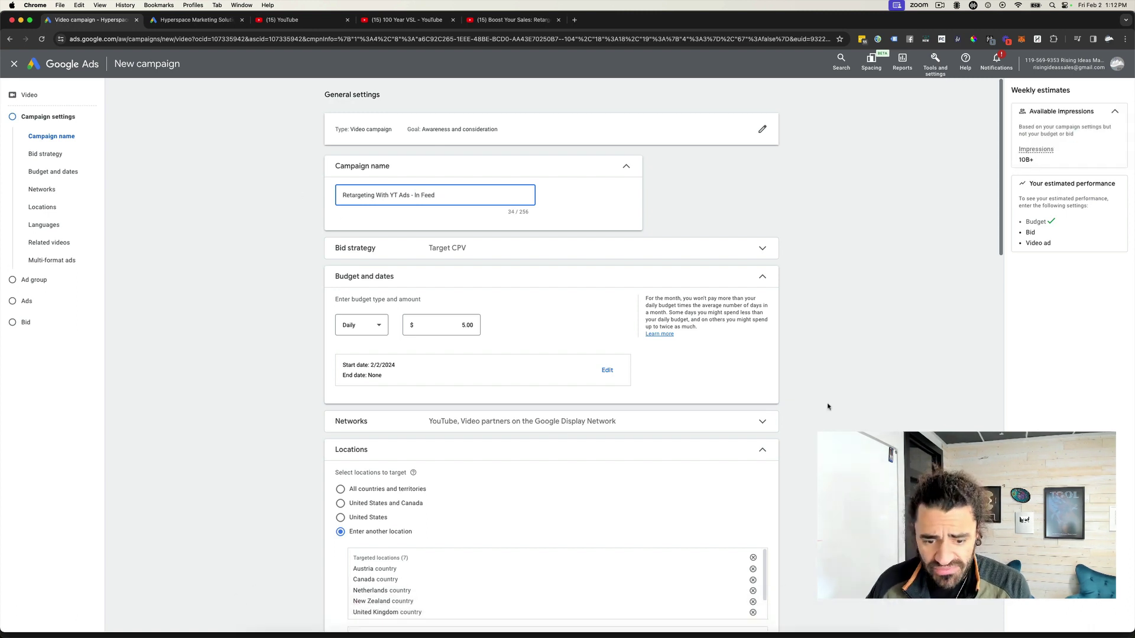
text( 2-2-24)
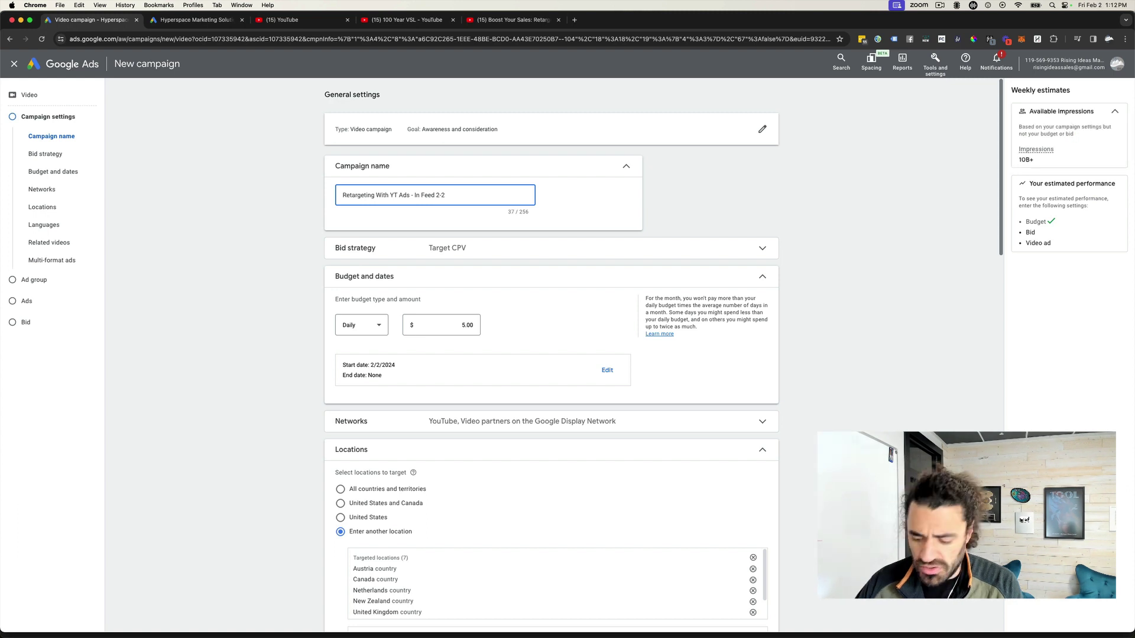
click(892, 275)
Expand the bid strategy settings and exclude Video partners on the Google Display Network from the campaign's networks.
click(553, 254)
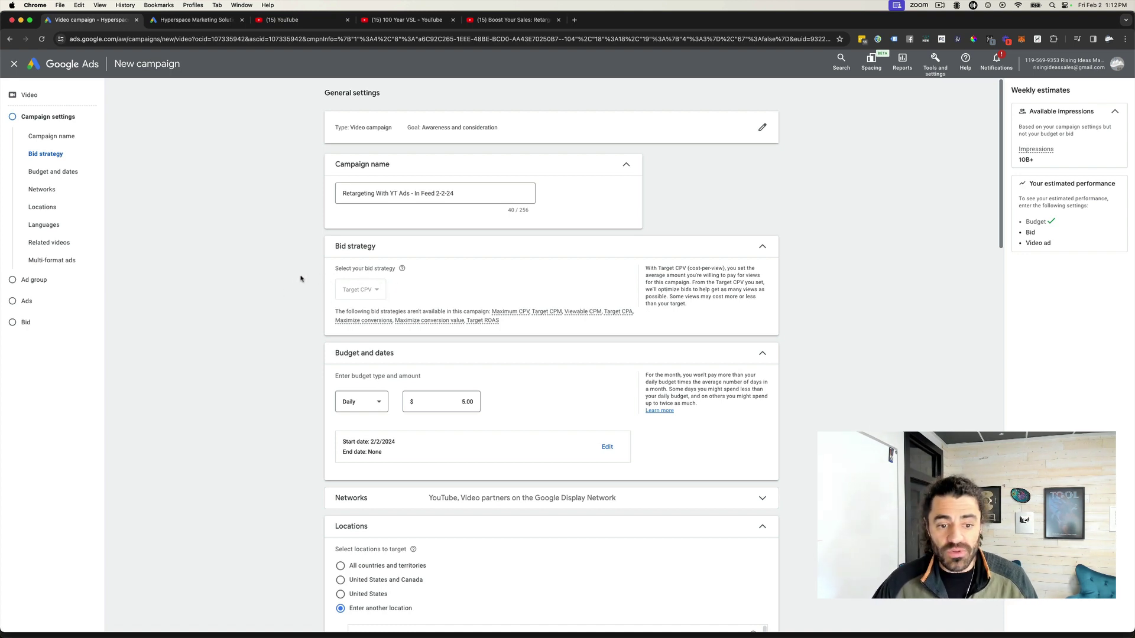
scroll(287, 287, down, 5)
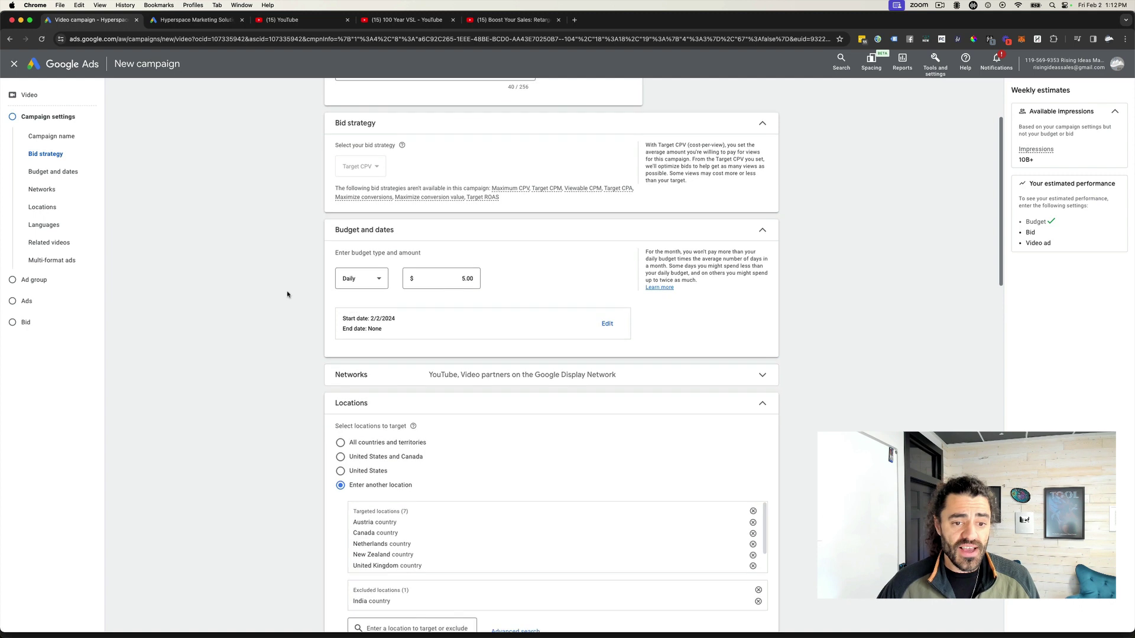
click(508, 317)
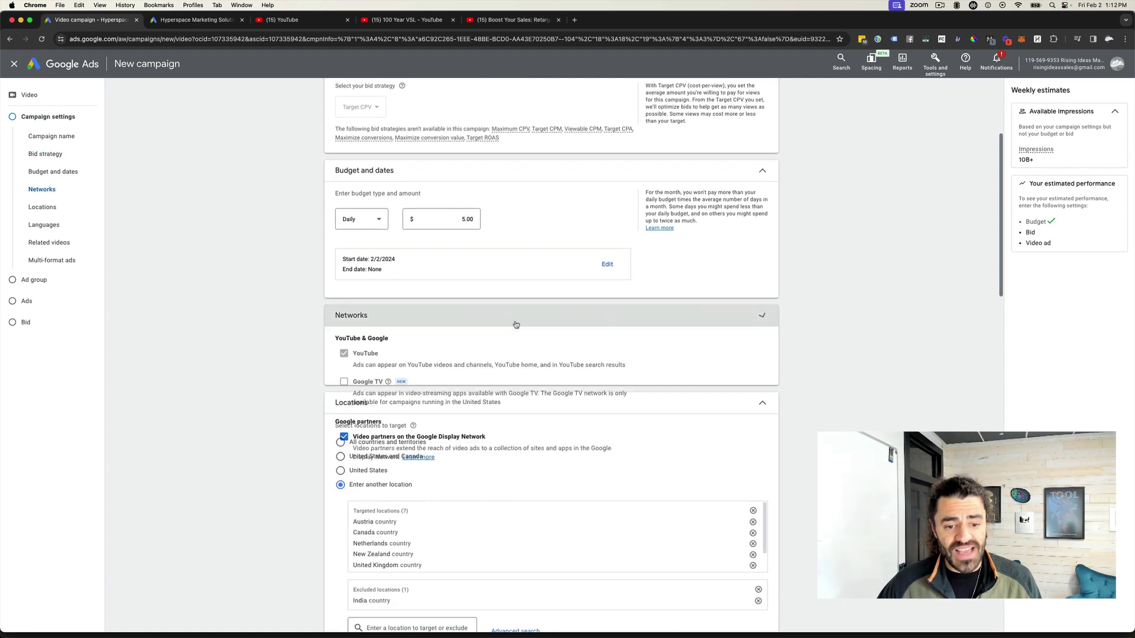
click(344, 436)
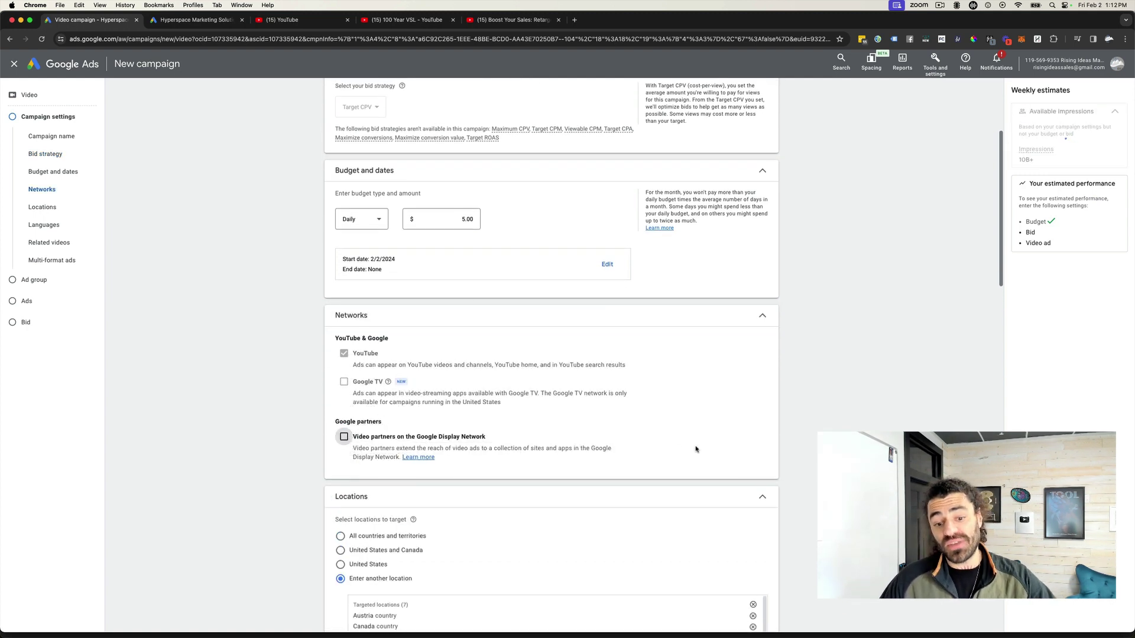
Review the campaign's lists of targeted and excluded locations.
scroll(486, 363, down, 5)
scroll(486, 363, down, 3)
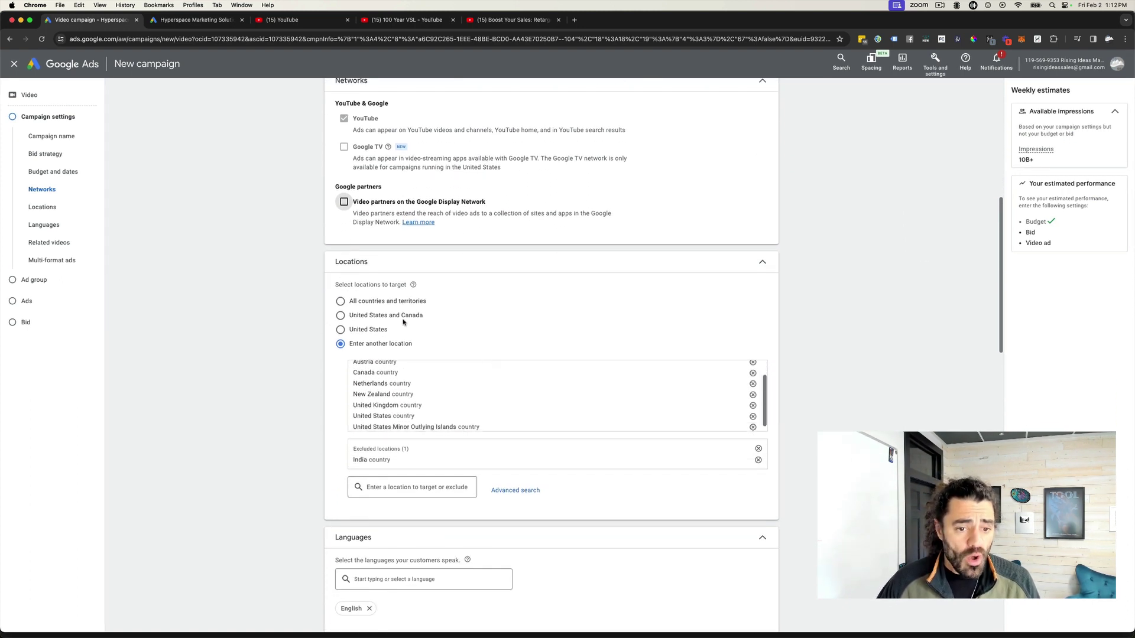
scroll(374, 384, down, 1)
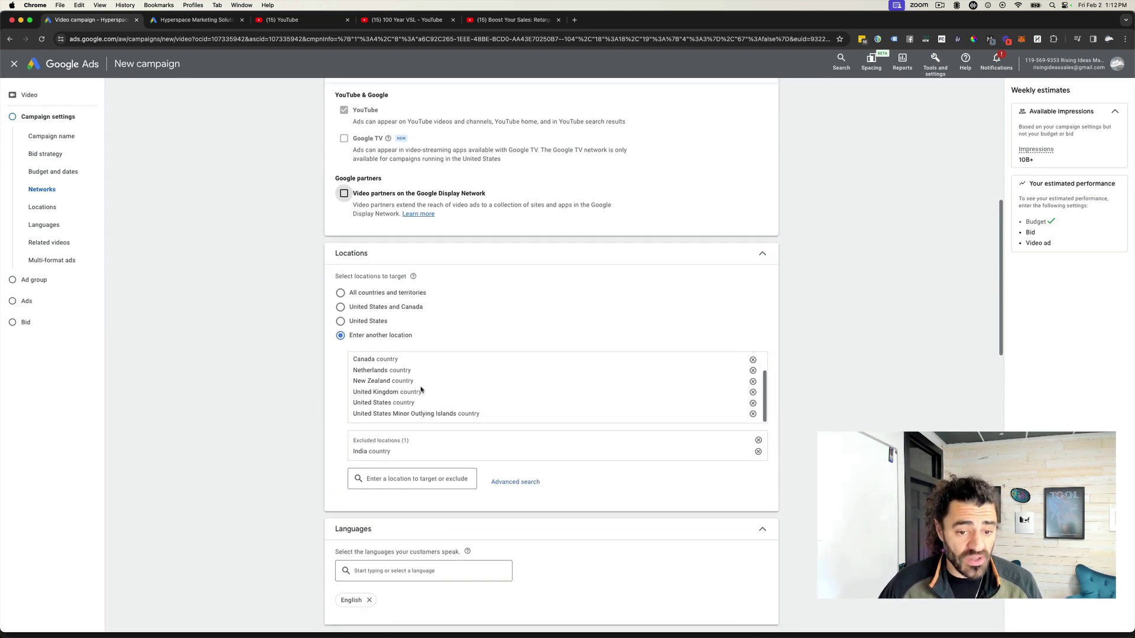
scroll(421, 387, up, 3)
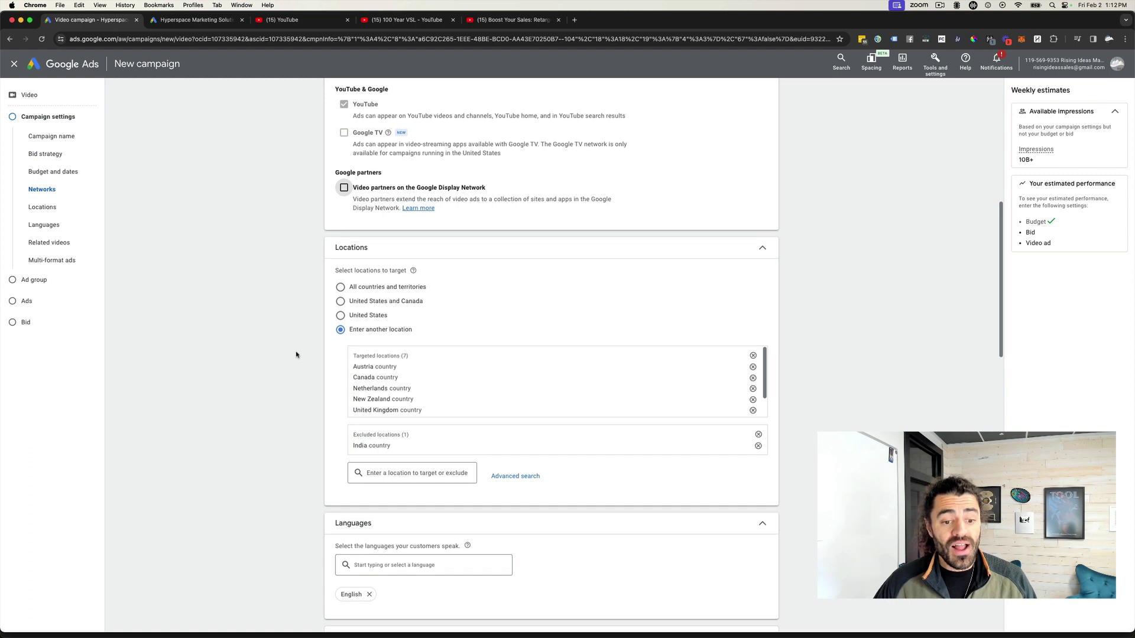
Expand the Related videos settings and turn off multi-format video ads for the campaign.
scroll(297, 354, down, 5)
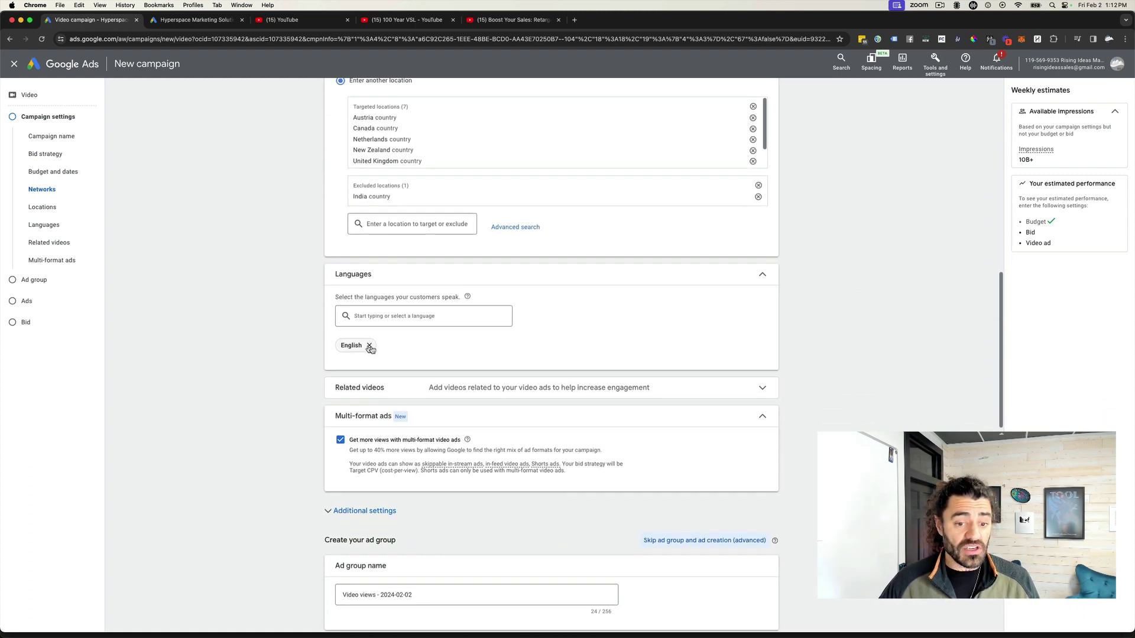
click(554, 391)
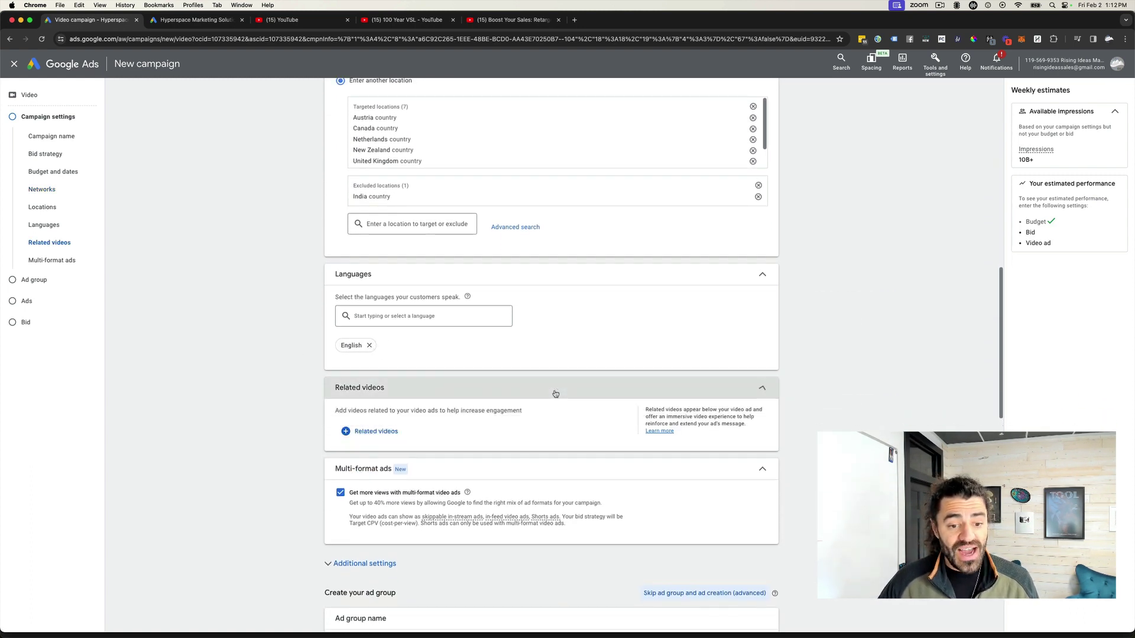
scroll(235, 379, down, 1)
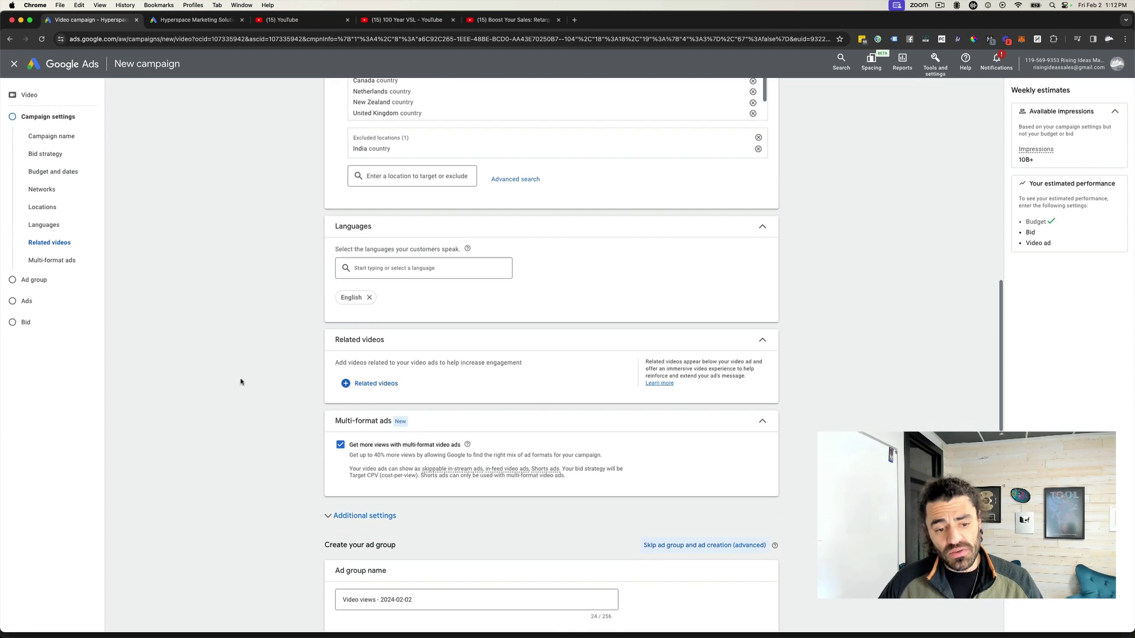
click(340, 446)
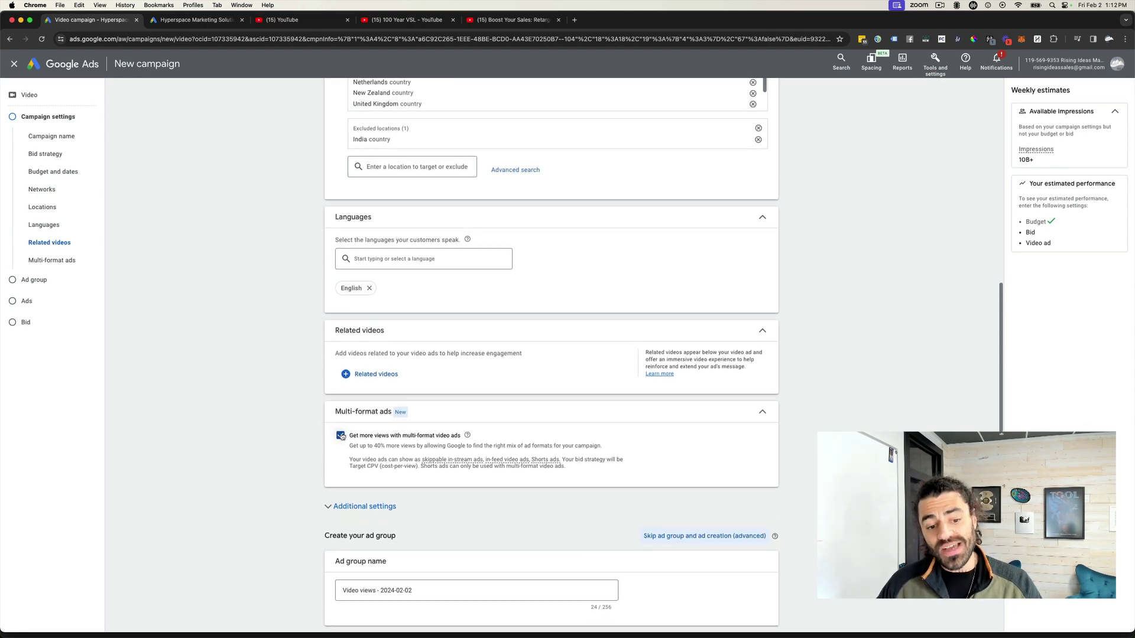
In the additional settings, set specific device targeting and exclude TV screens, keeping computers, mobile phones and tablets.
scroll(297, 409, down, 3)
click(375, 384)
scroll(376, 393, down, 1)
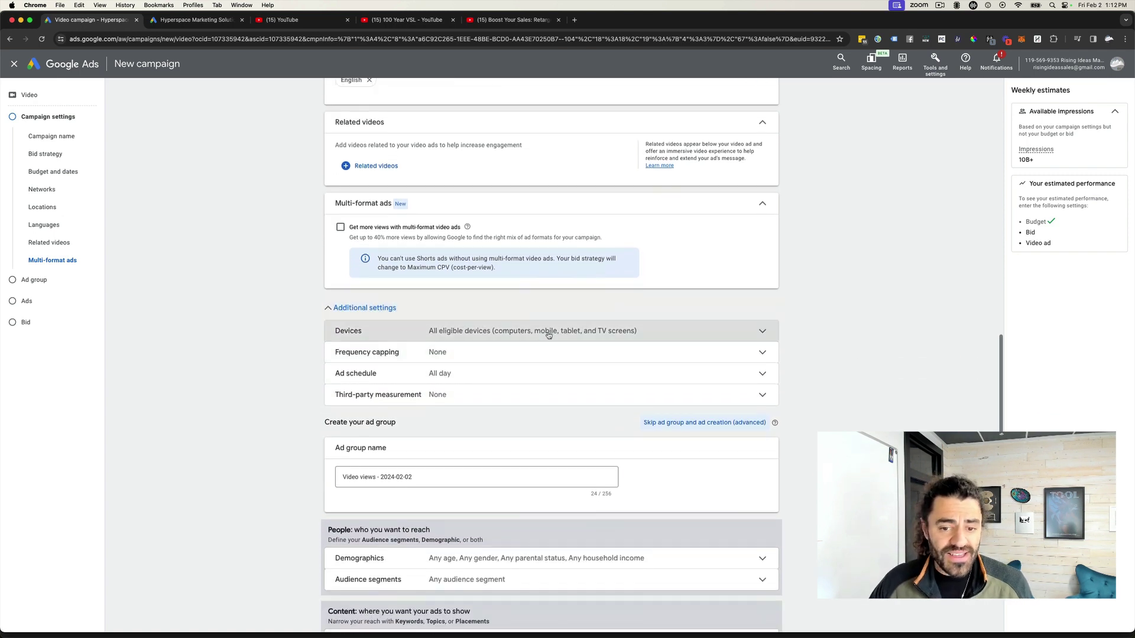
click(390, 334)
click(341, 380)
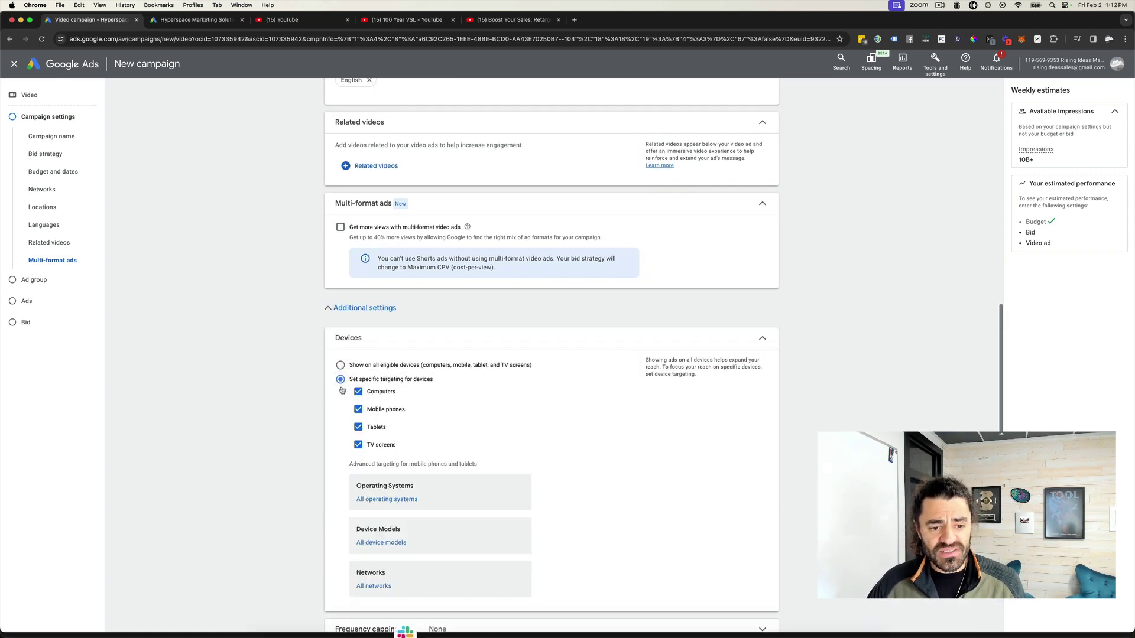
click(358, 445)
Rename the campaign's ad group as "Keywords".
scroll(271, 427, down, 5)
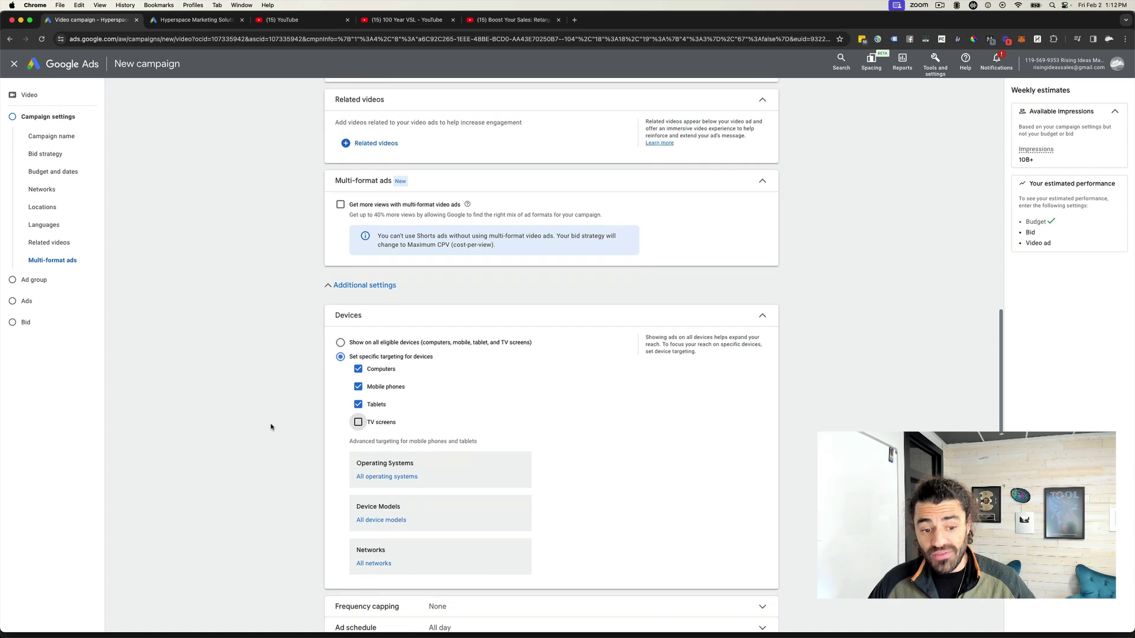
scroll(270, 426, down, 1)
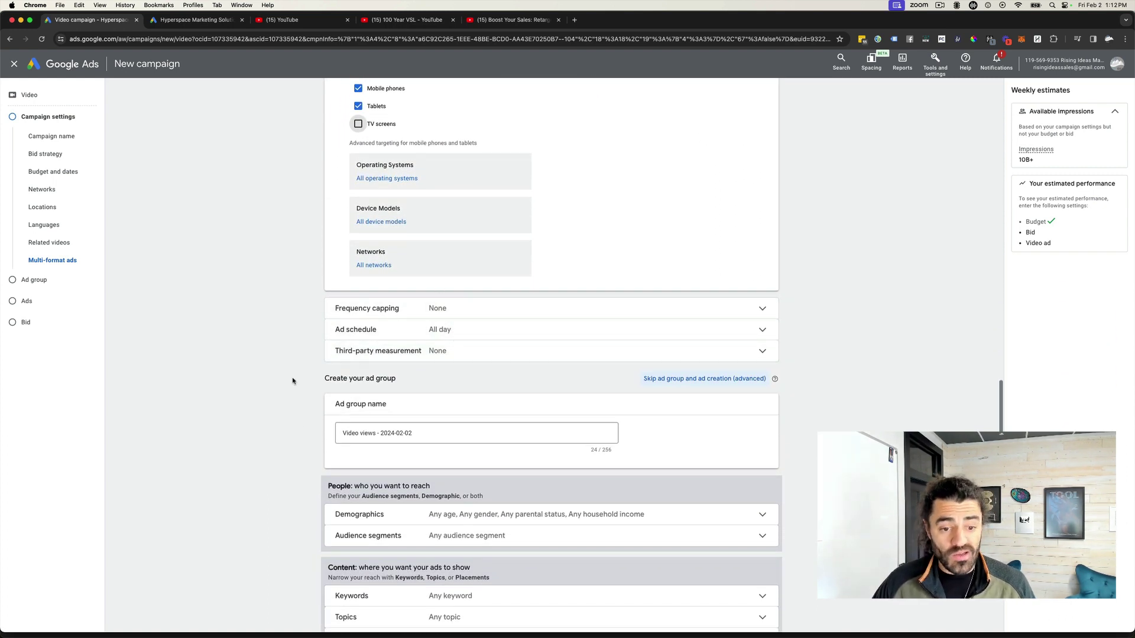
scroll(291, 380, down, 1)
drag(469, 400, 300, 401)
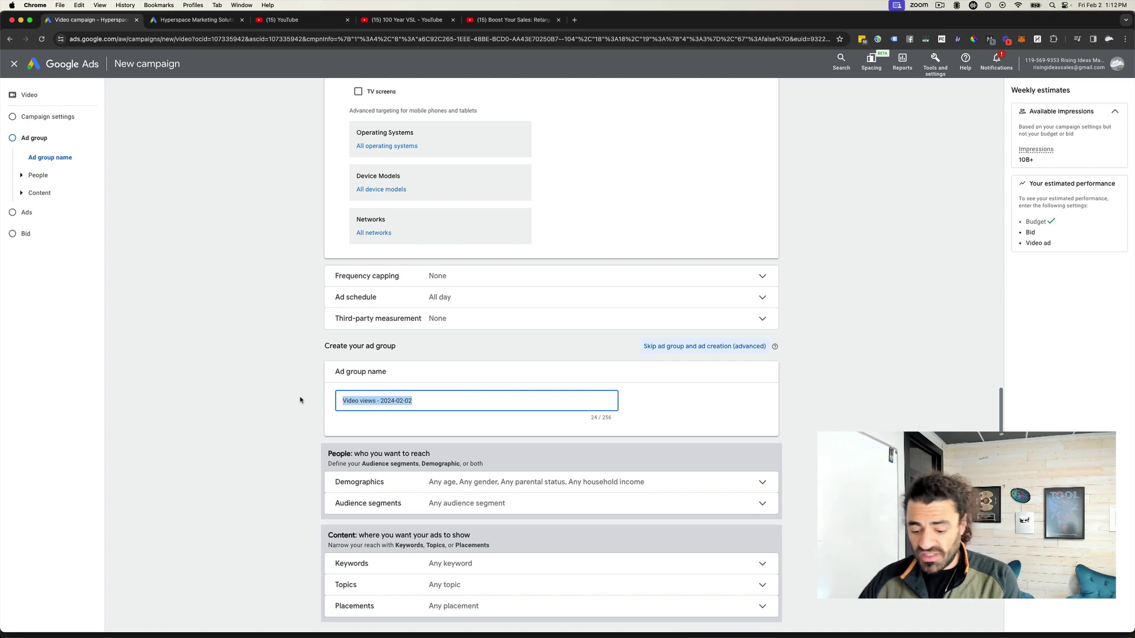
text(Keywords)
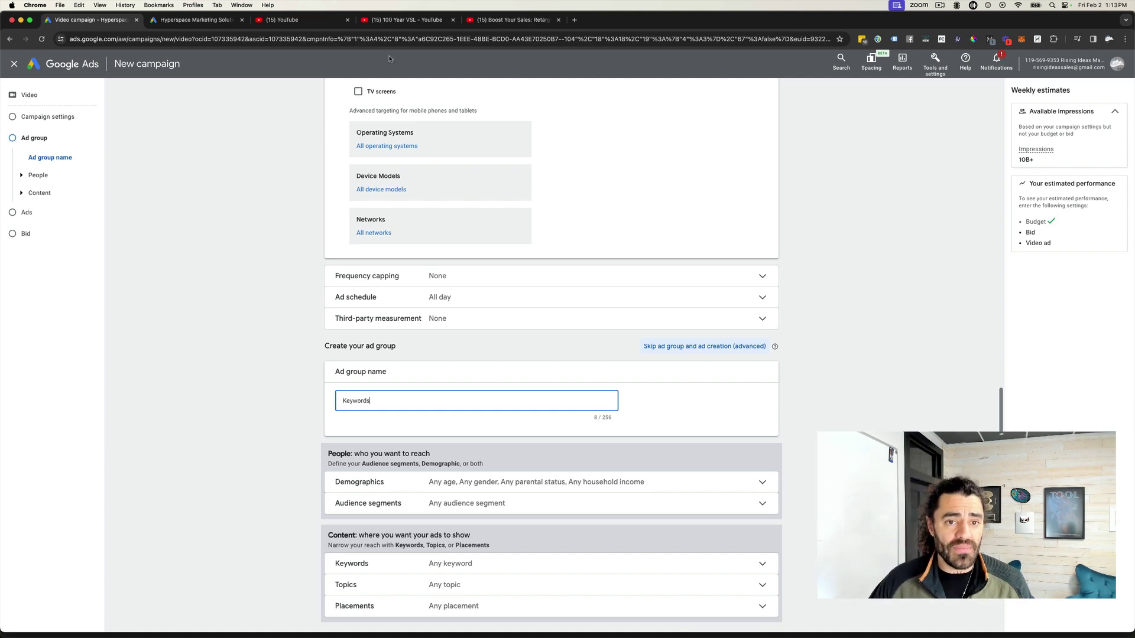
Open YouTube in a new browser tab, search for "retargeting with youtube ads" and look through the sponsored and regular results.
click(486, 22)
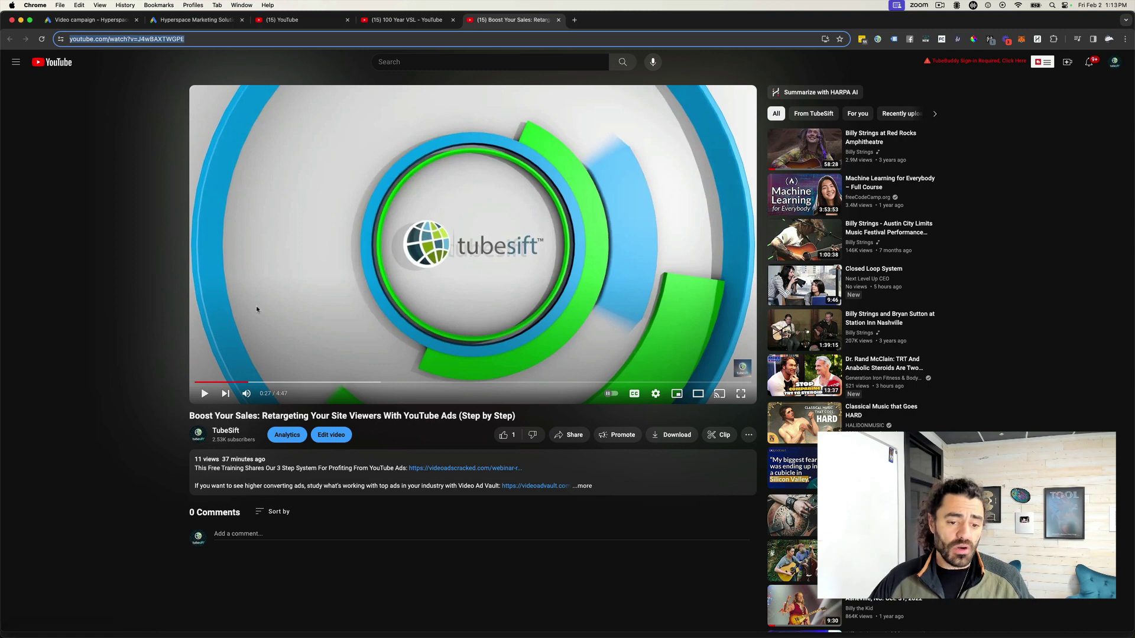
click(574, 20)
text(youtube.com)
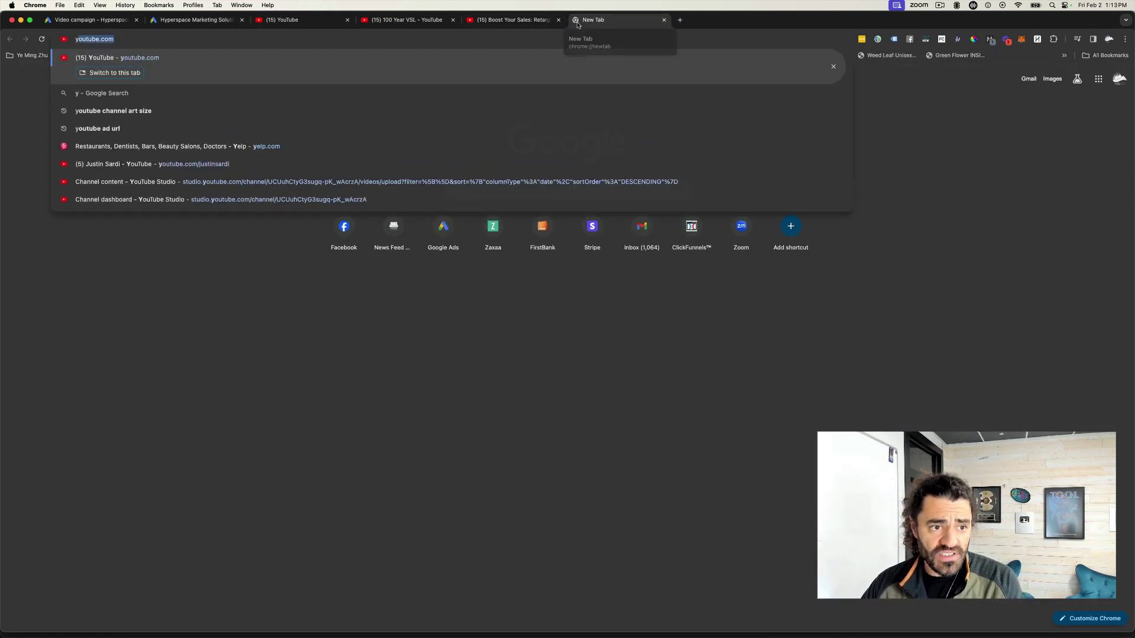
key(Return)
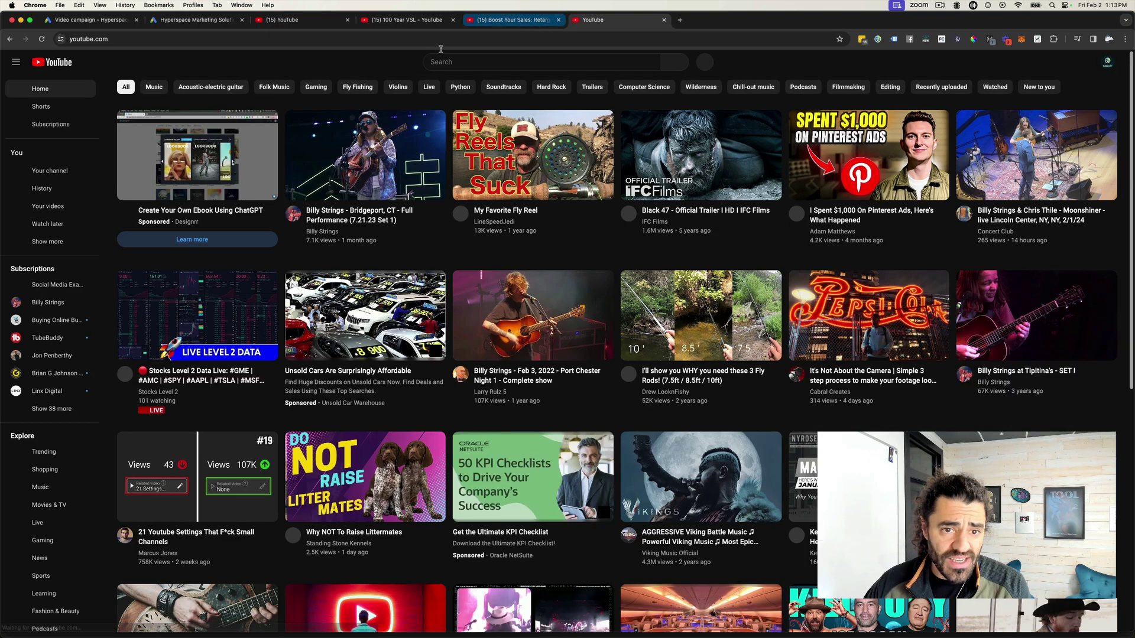
click(440, 59)
text(retargeting with )
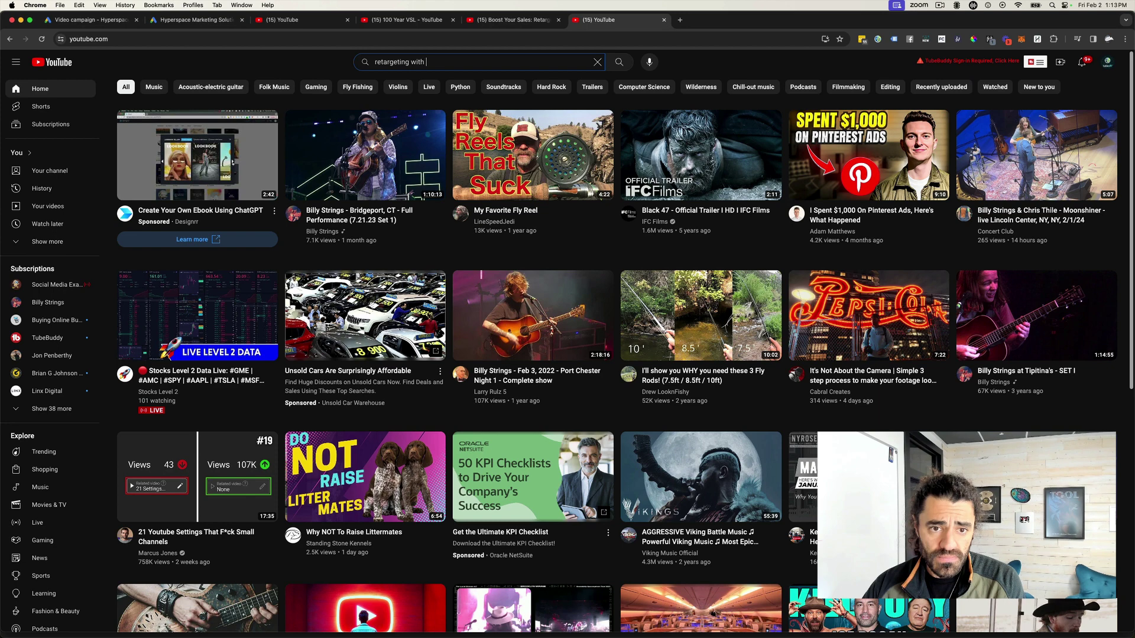
text(youtube ads)
key(Return)
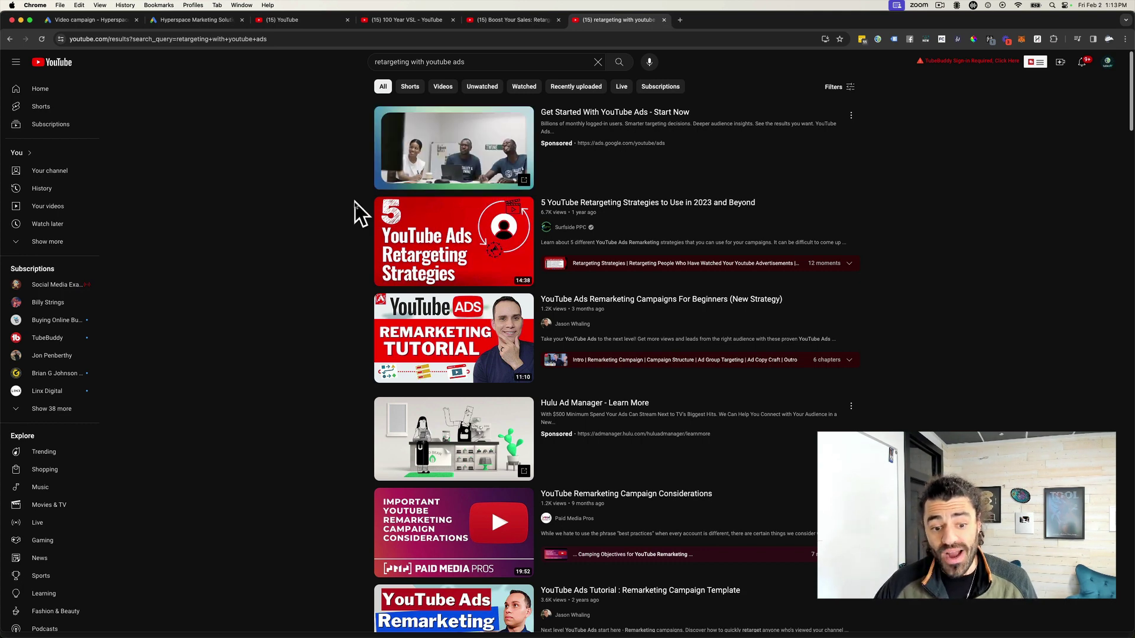
scroll(299, 201, down, 7)
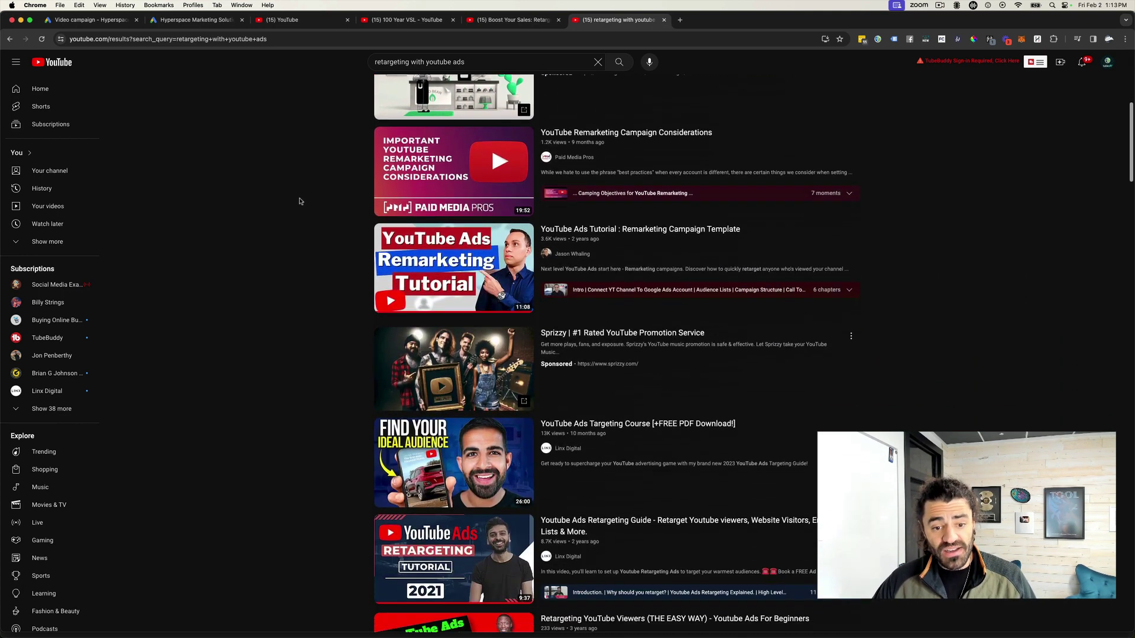
scroll(299, 201, down, 6)
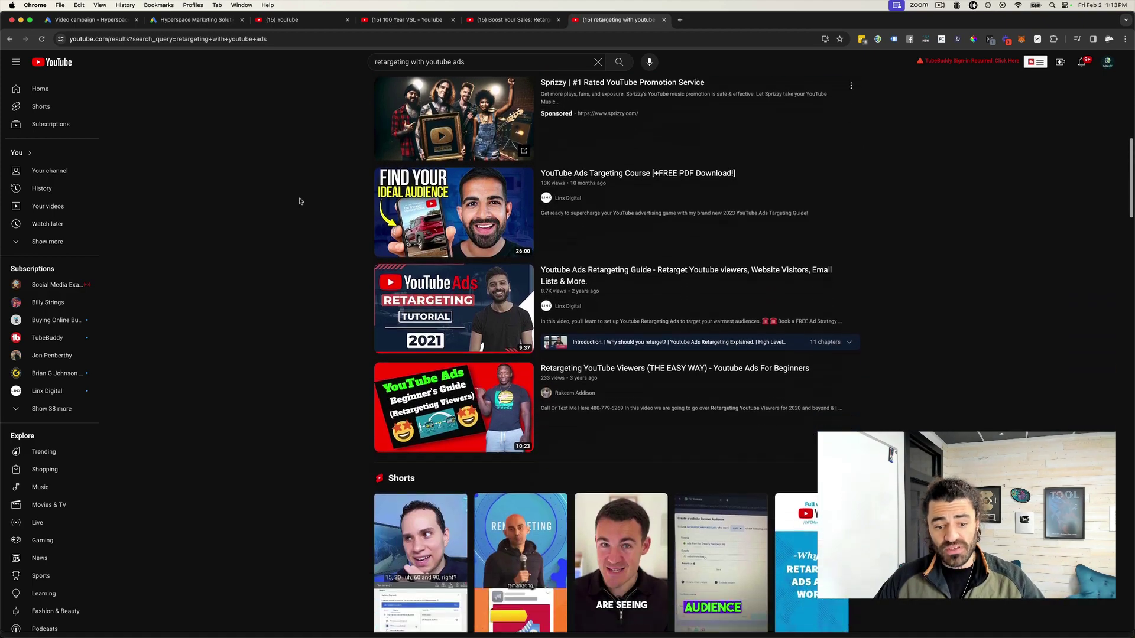
scroll(300, 201, down, 10)
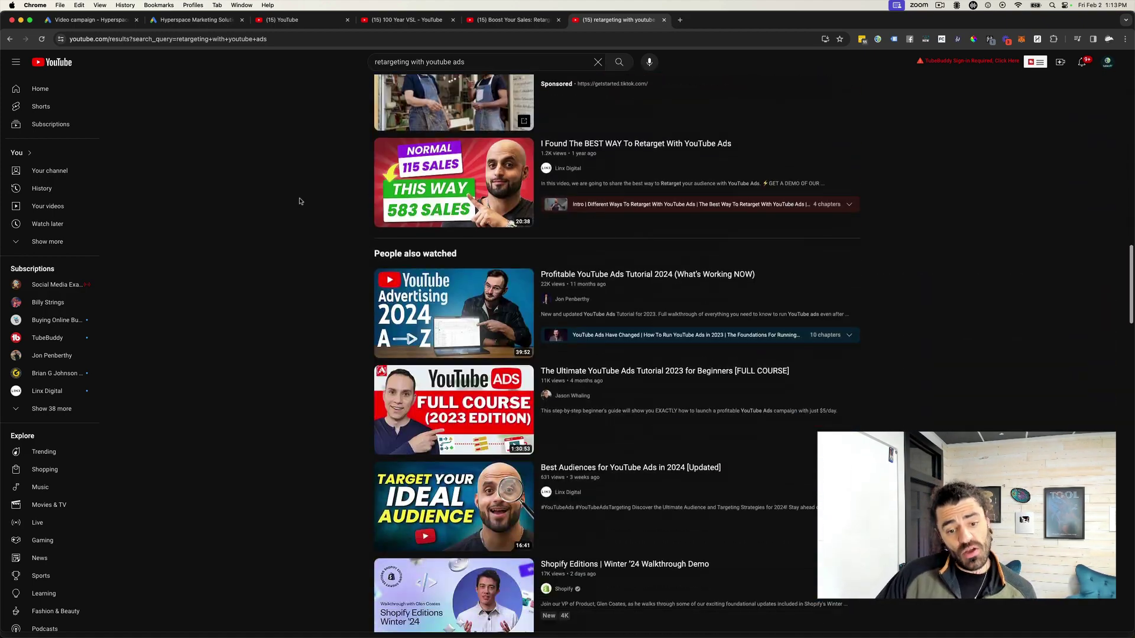
scroll(300, 200, up, 20)
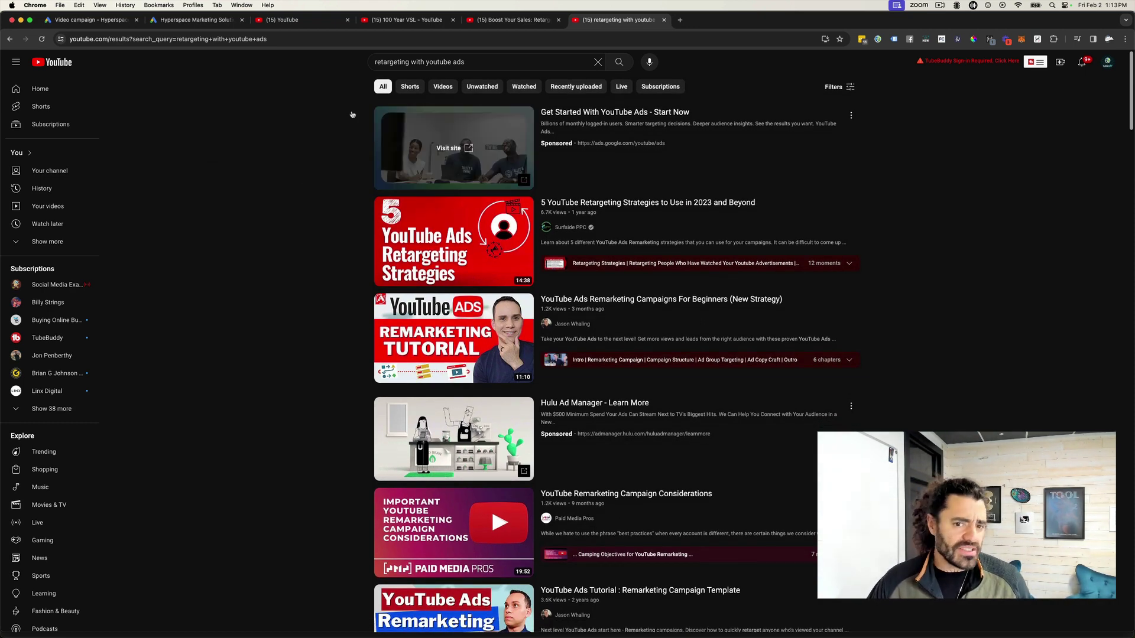
Return to the campaign setup and exclude the Lower 50% and Unknown household income groups from the ad group's demographics.
click(183, 23)
click(103, 23)
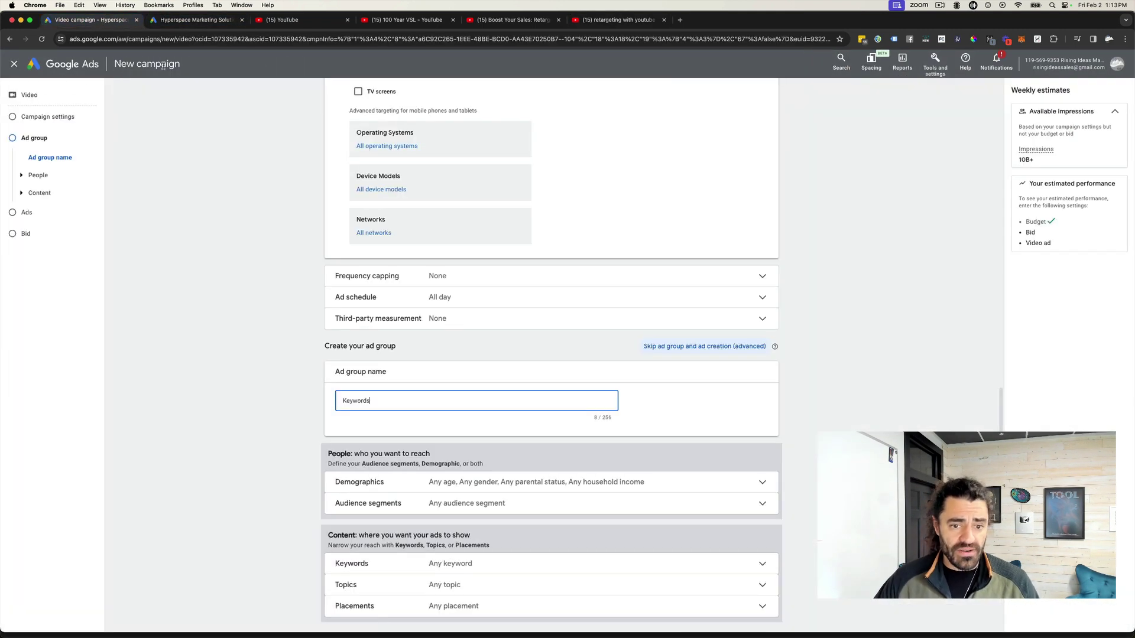
scroll(378, 408, down, 2)
scroll(369, 409, down, 3)
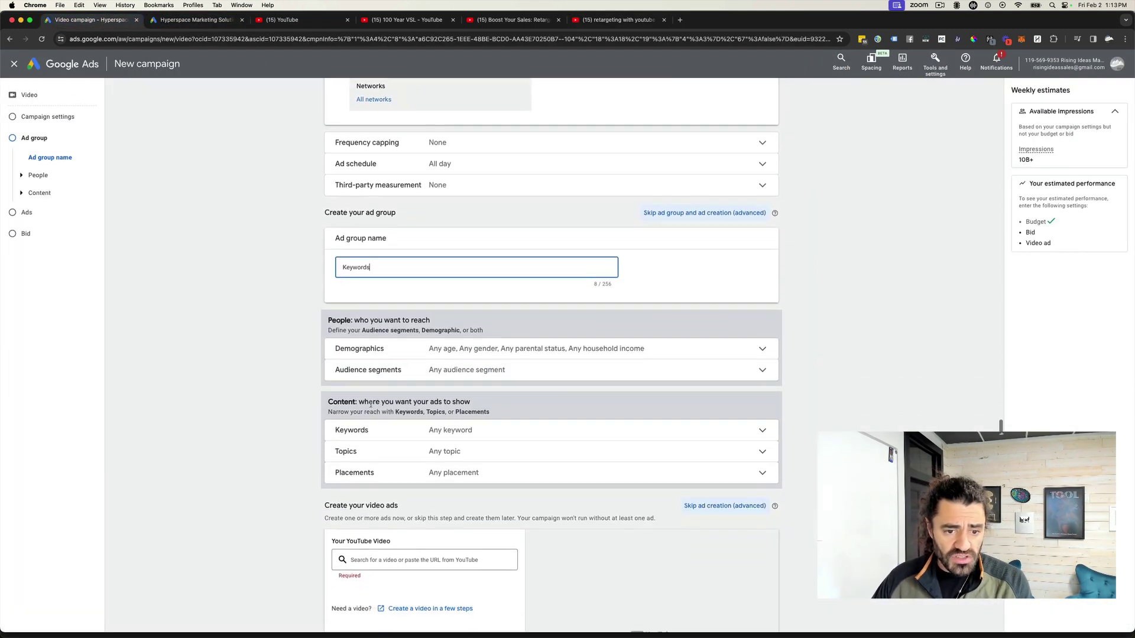
click(556, 340)
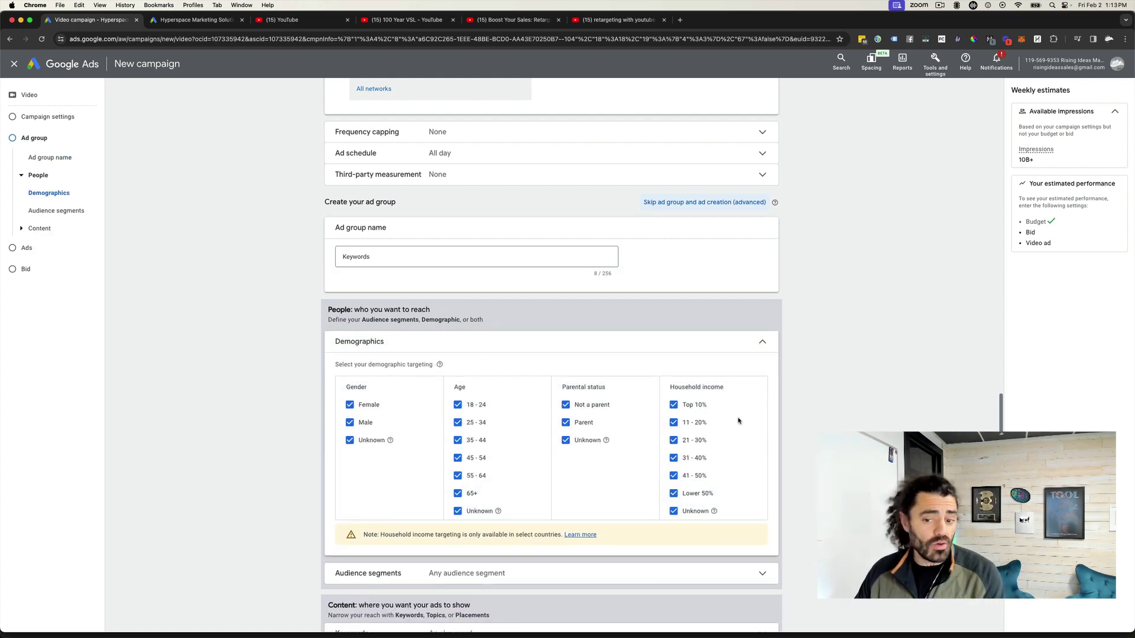
click(674, 510)
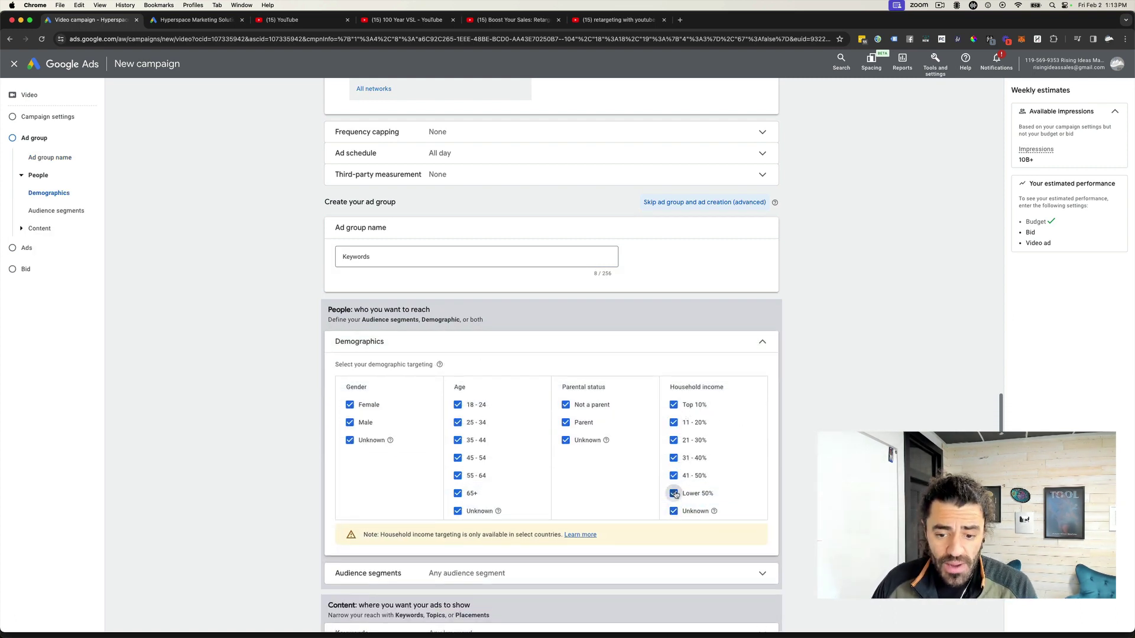
click(674, 493)
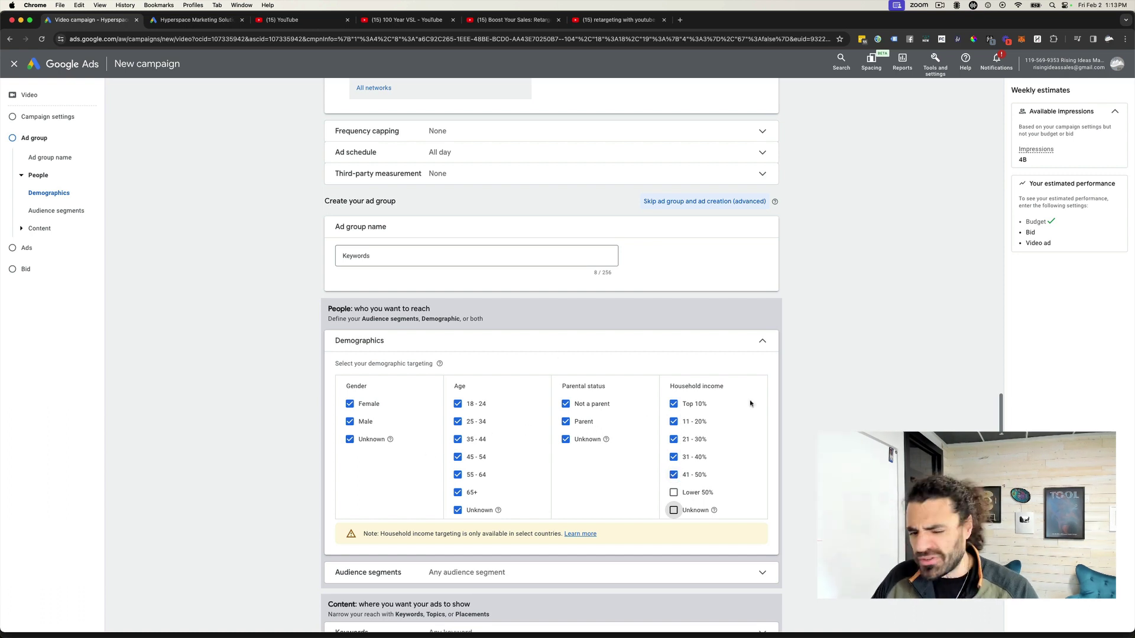
Browse the audience segments based on interaction with the business and expand the website visitors lists.
scroll(750, 404, down, 5)
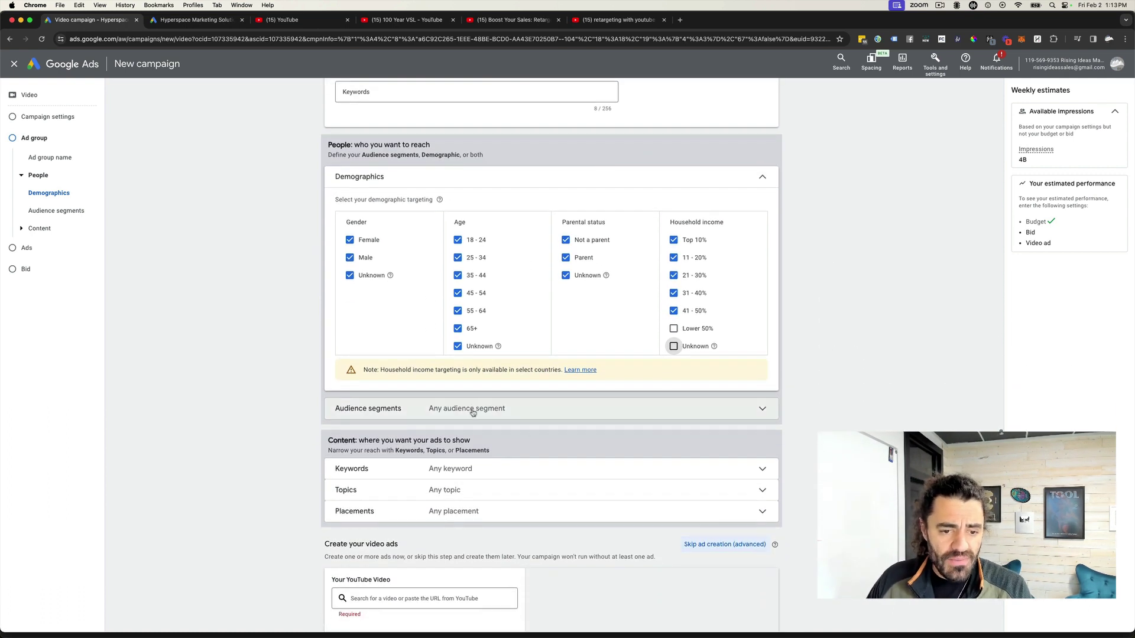
click(473, 413)
click(399, 344)
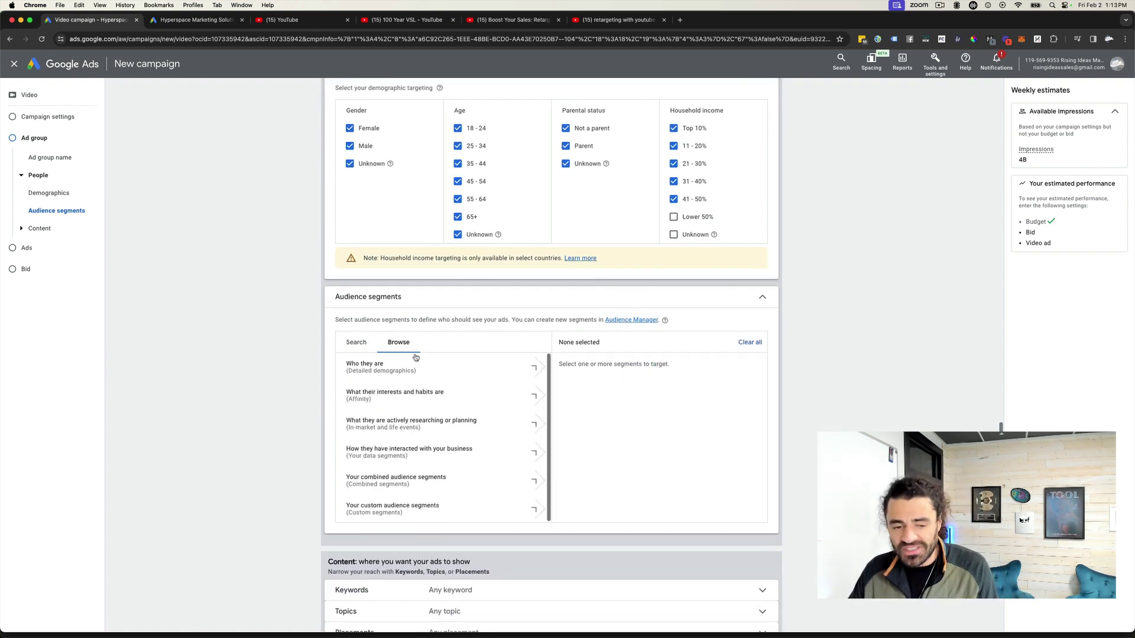
click(434, 451)
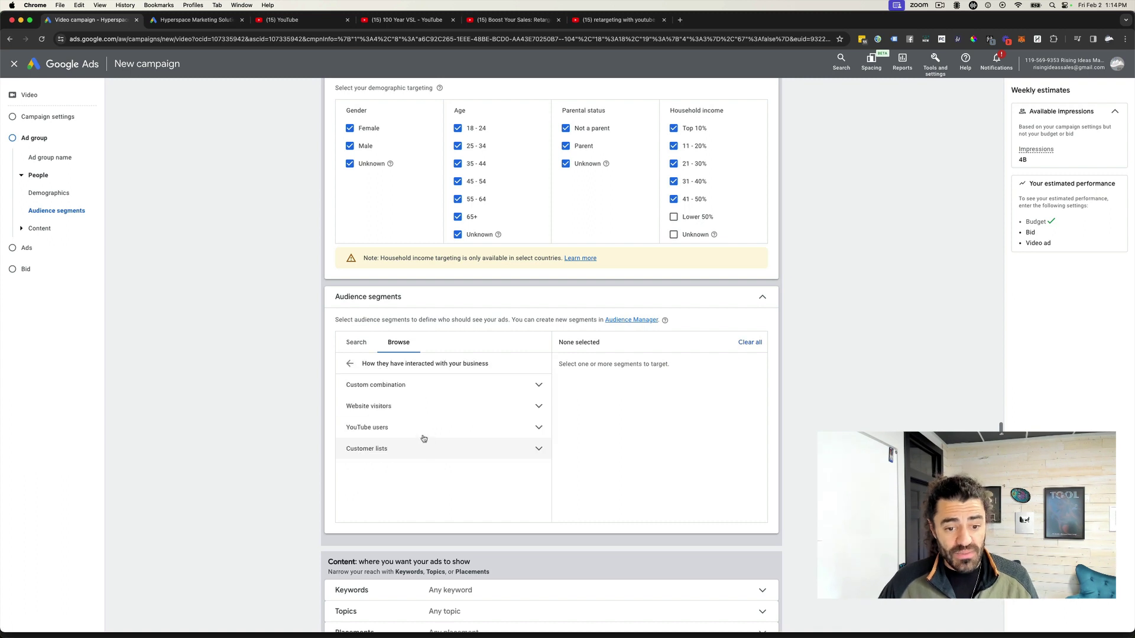
click(401, 414)
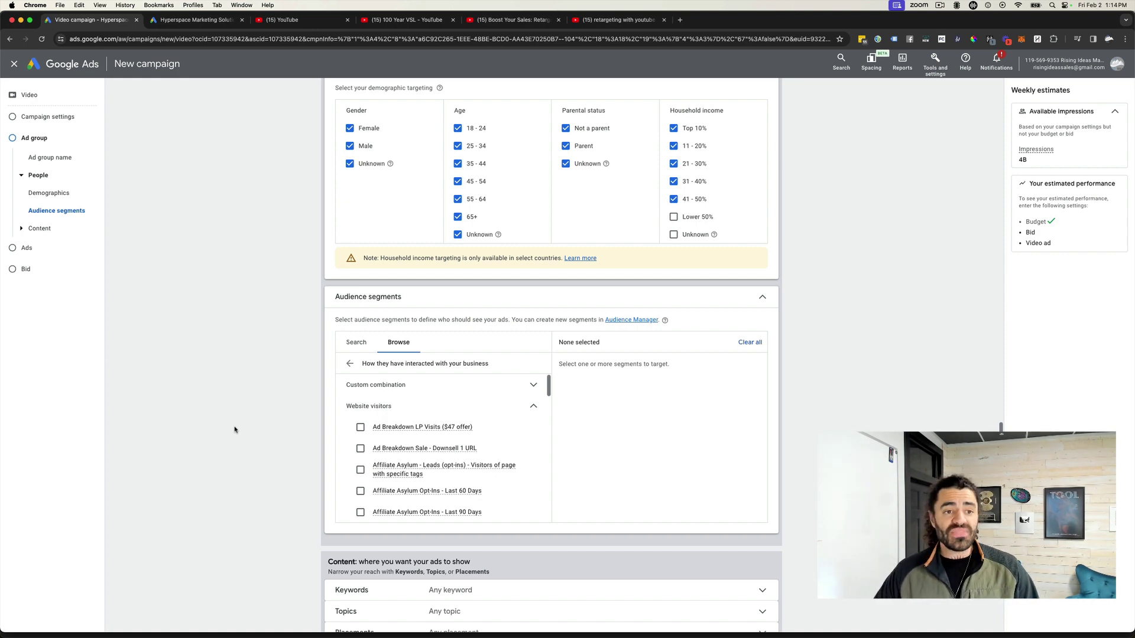
Open the YouTube Studio details page of the "Boost Your Sales" retargeting video in a separate tab and view it.
click(509, 24)
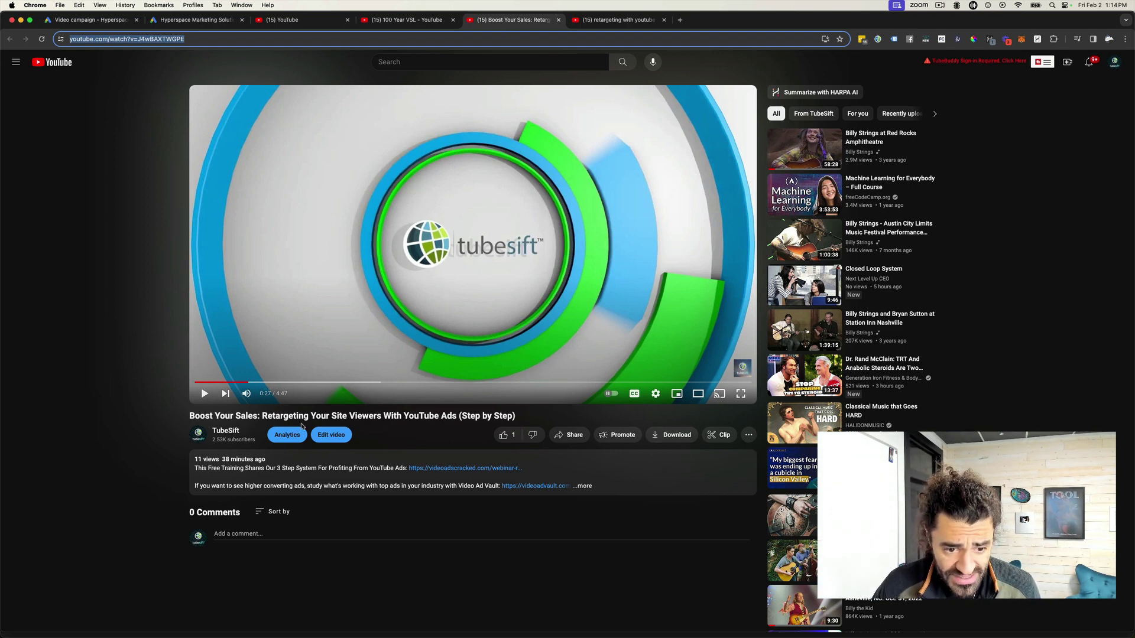
right_click(330, 437)
click(343, 443)
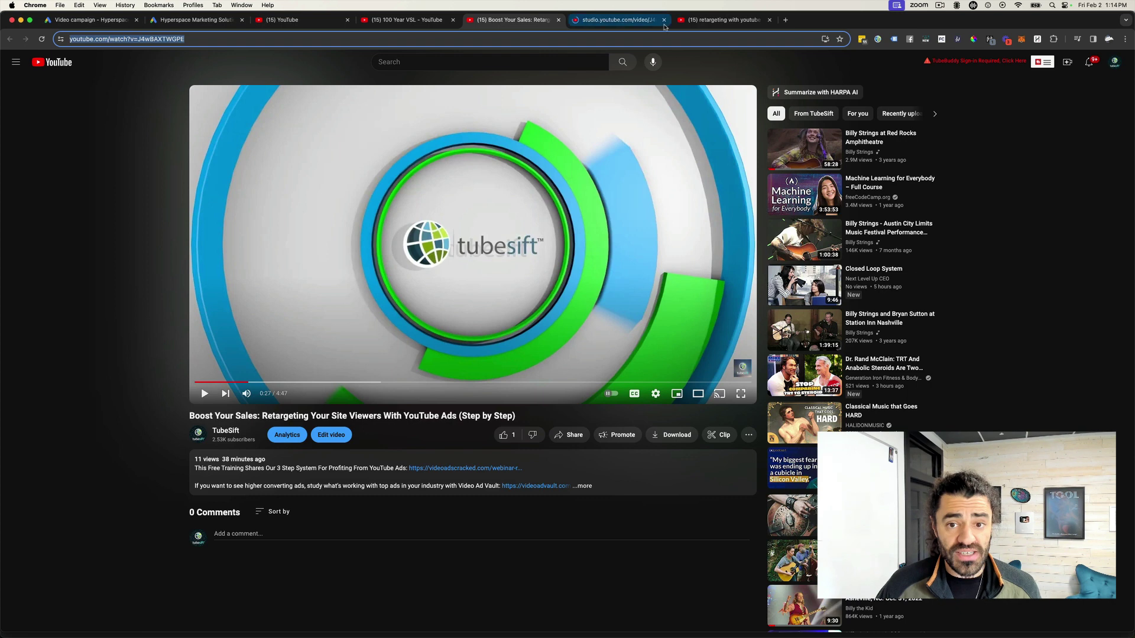
key(super+alt+Right)
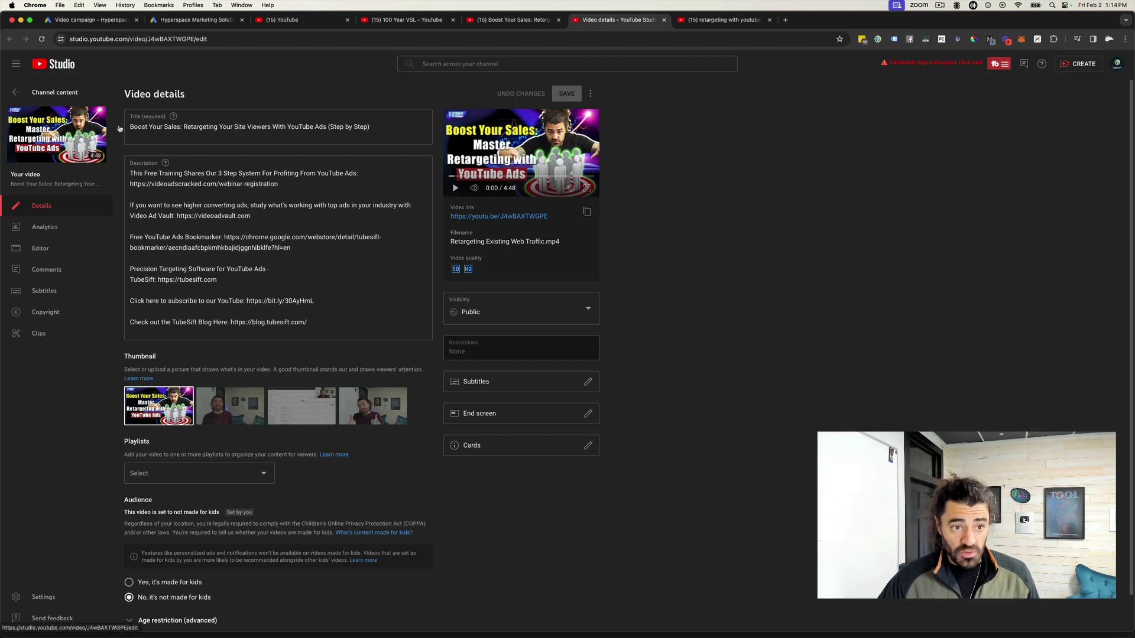
Return to the campaign setup and enter the keywords YouTube Ad Retargeting, YouTube Ad Best Practices and How to Retarget With YouTube Ads.
click(110, 24)
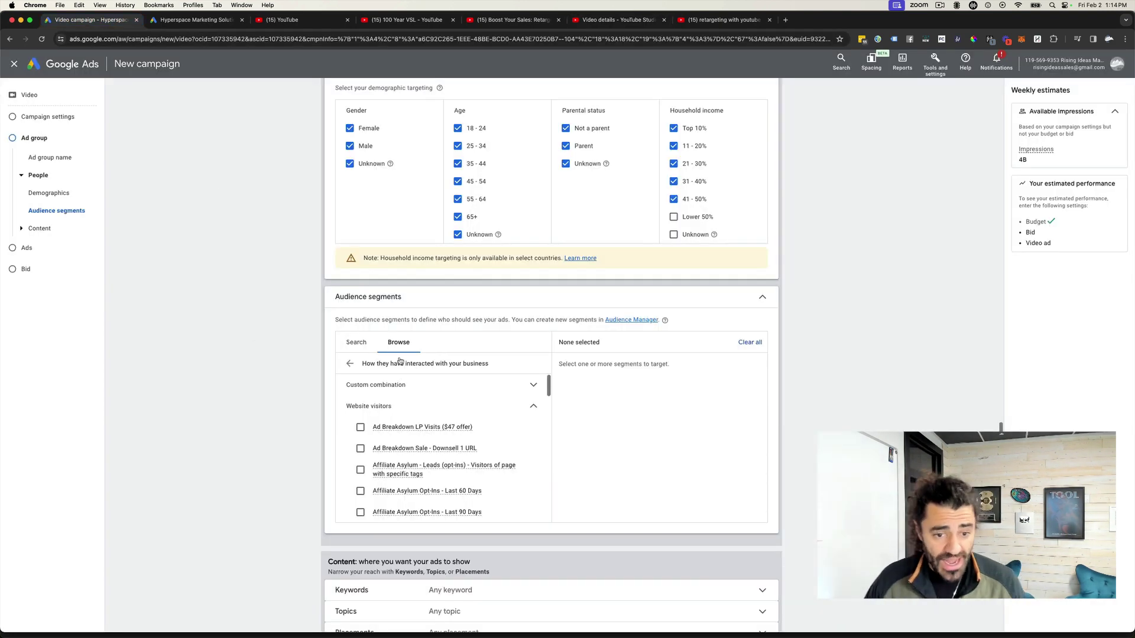
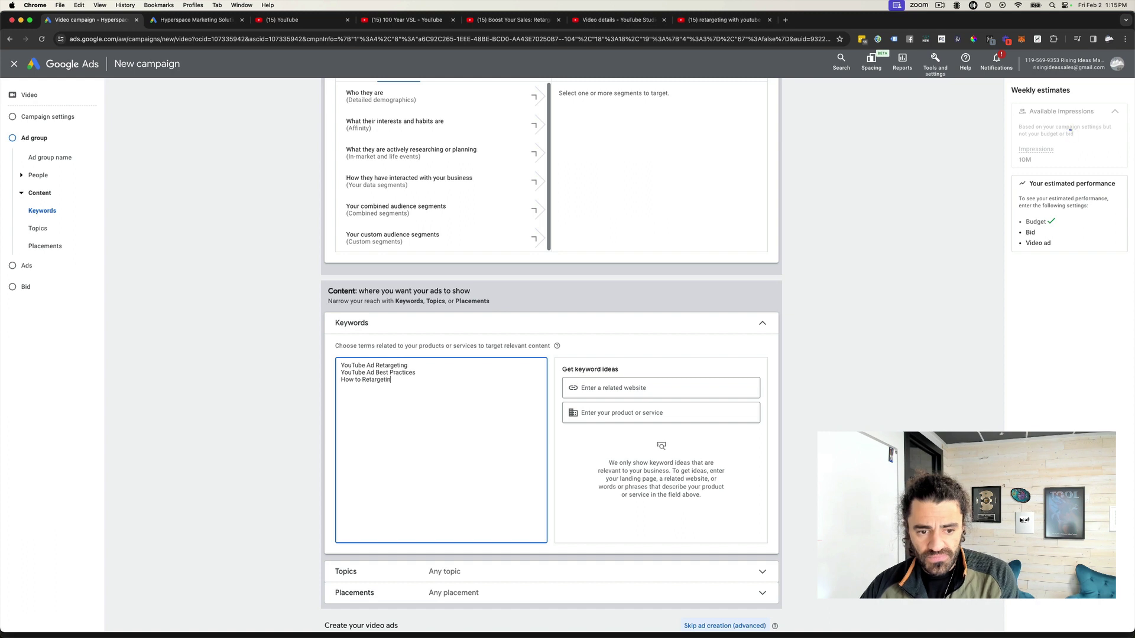
text(Yo)
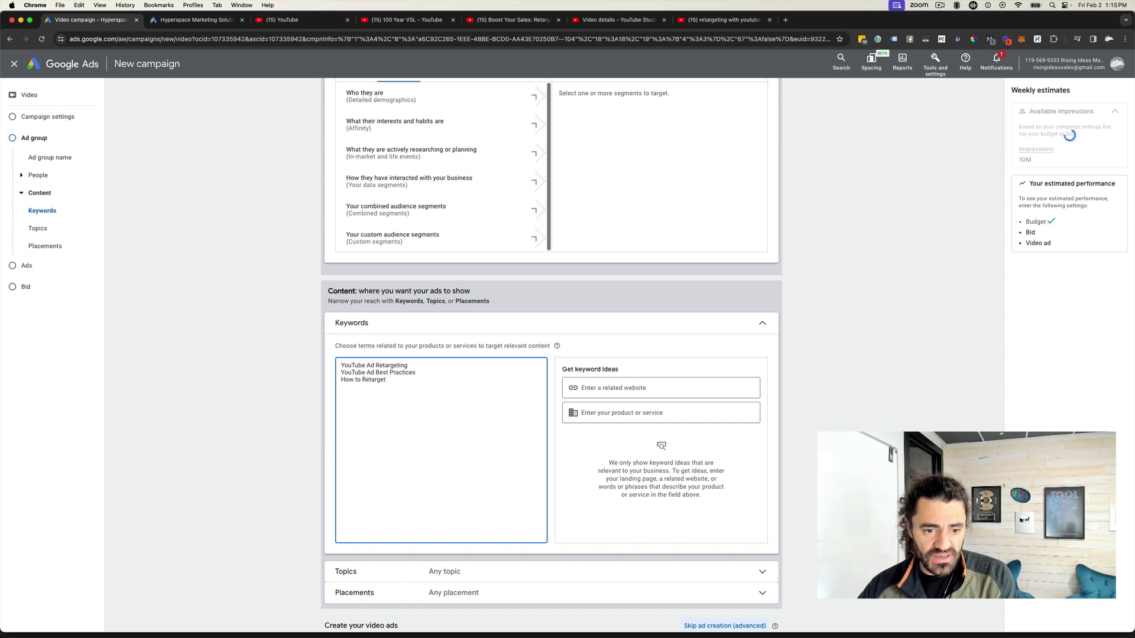
key(BackSpace)
key(BackSpace)
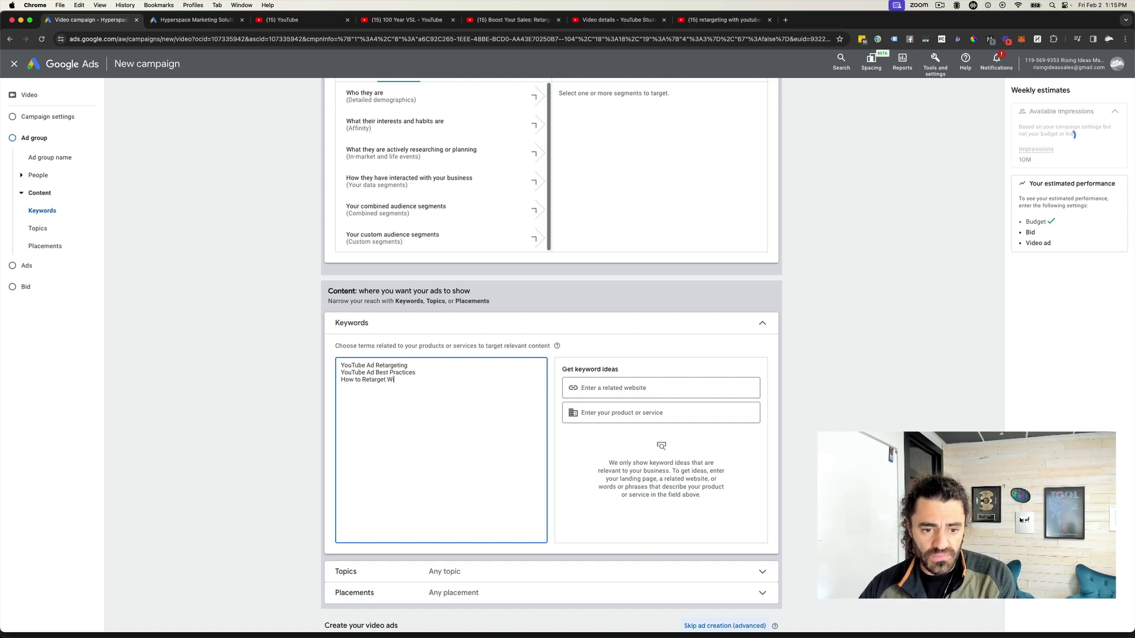
text(With YouTube Ads)
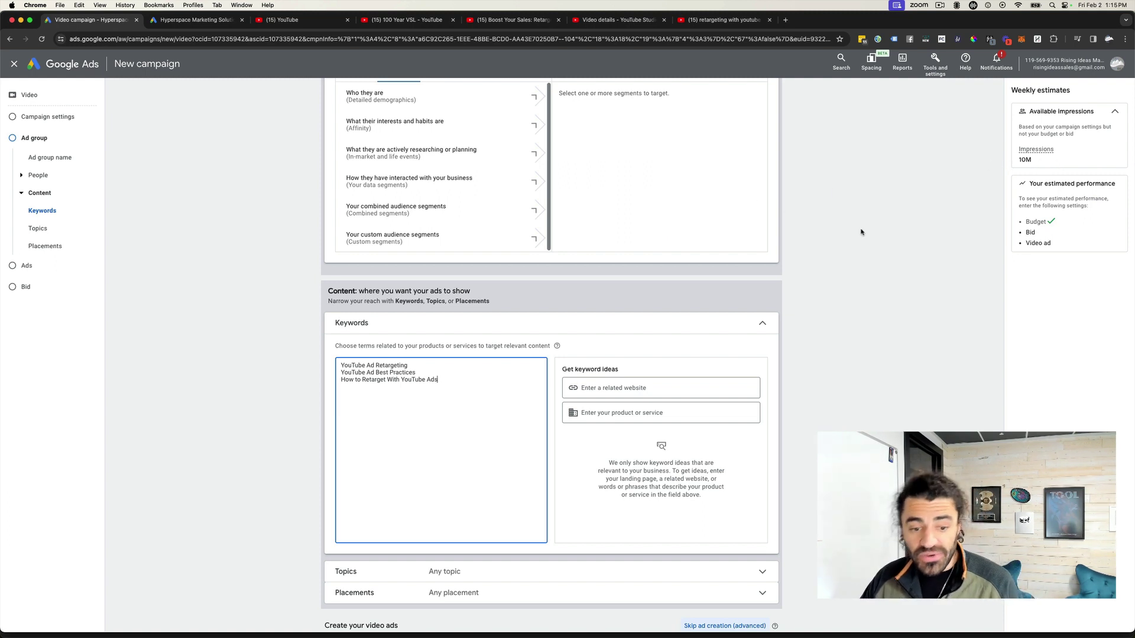
scroll(860, 232, down, 3)
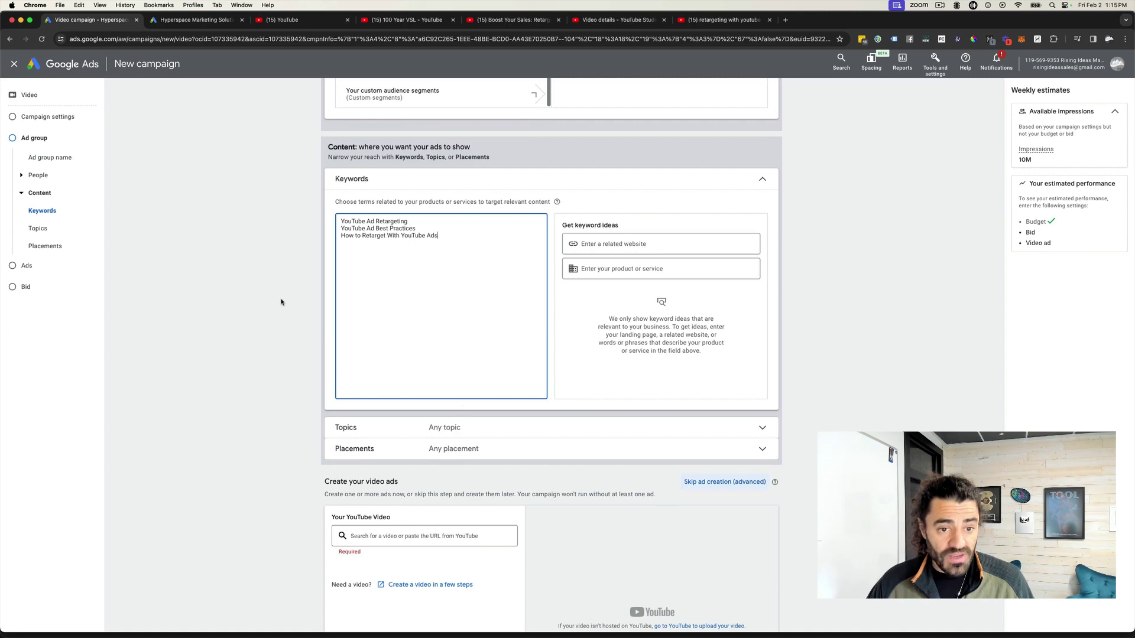
click(282, 302)
Copy the "Boost Your Sales" retargeting video's URL from YouTube, add it as the campaign's ad video and choose the in-feed video ad format.
scroll(303, 302, down, 3)
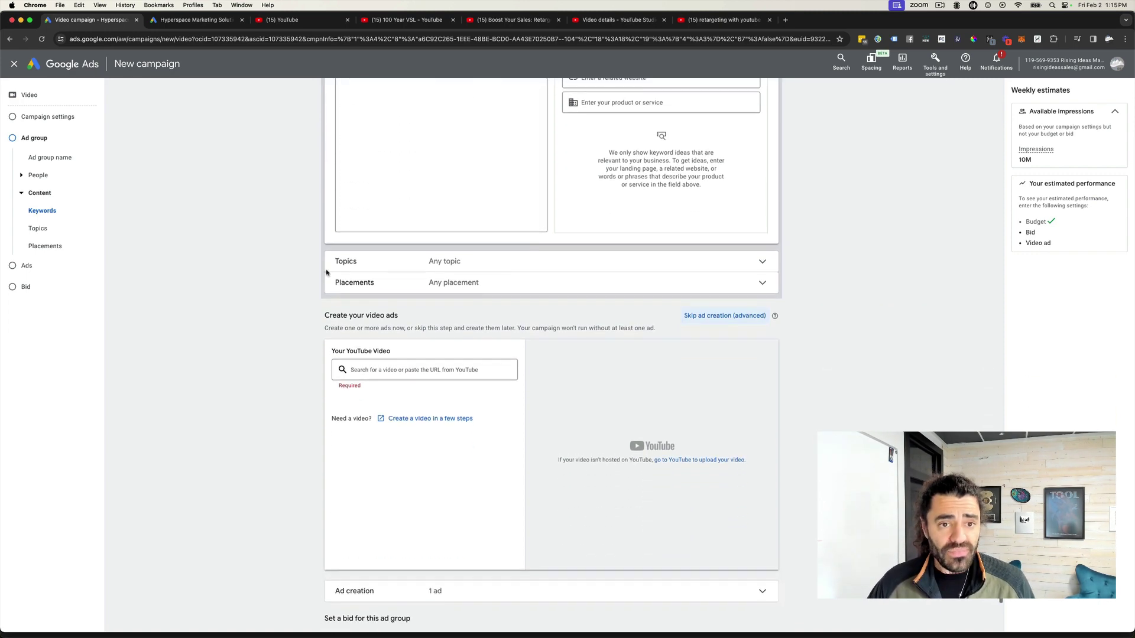
click(508, 19)
right_click(182, 41)
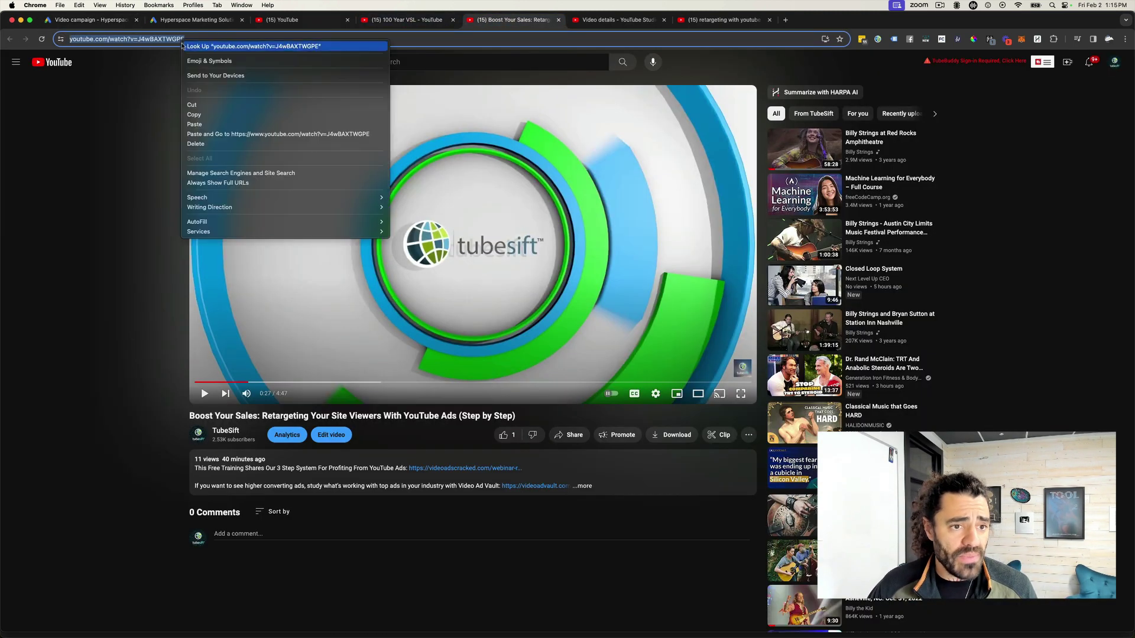
click(204, 116)
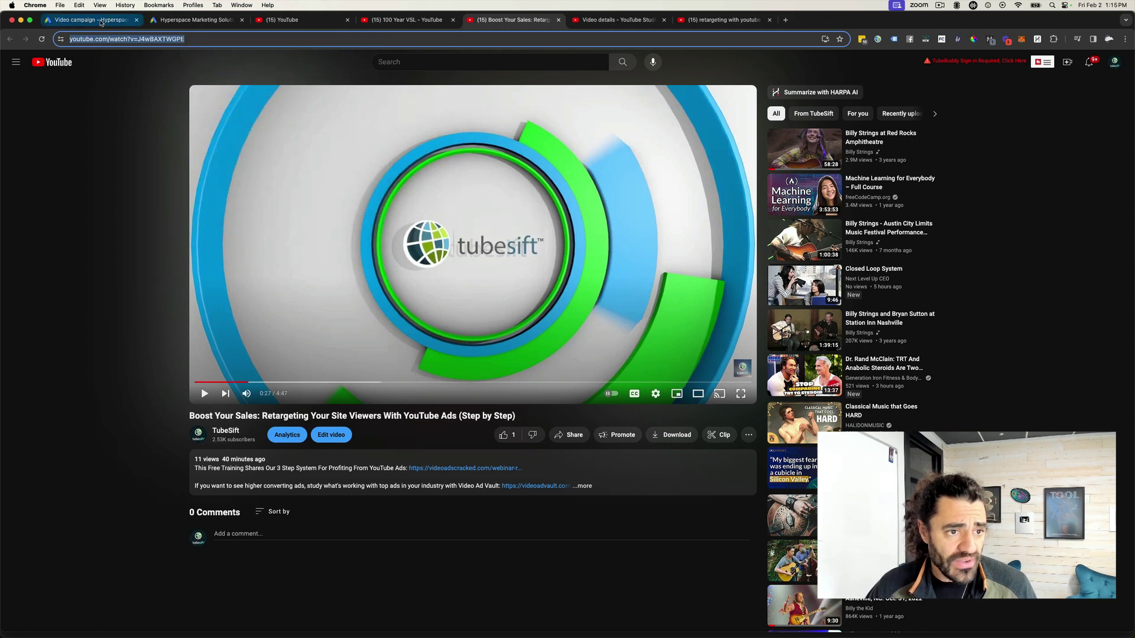
click(89, 20)
click(416, 367)
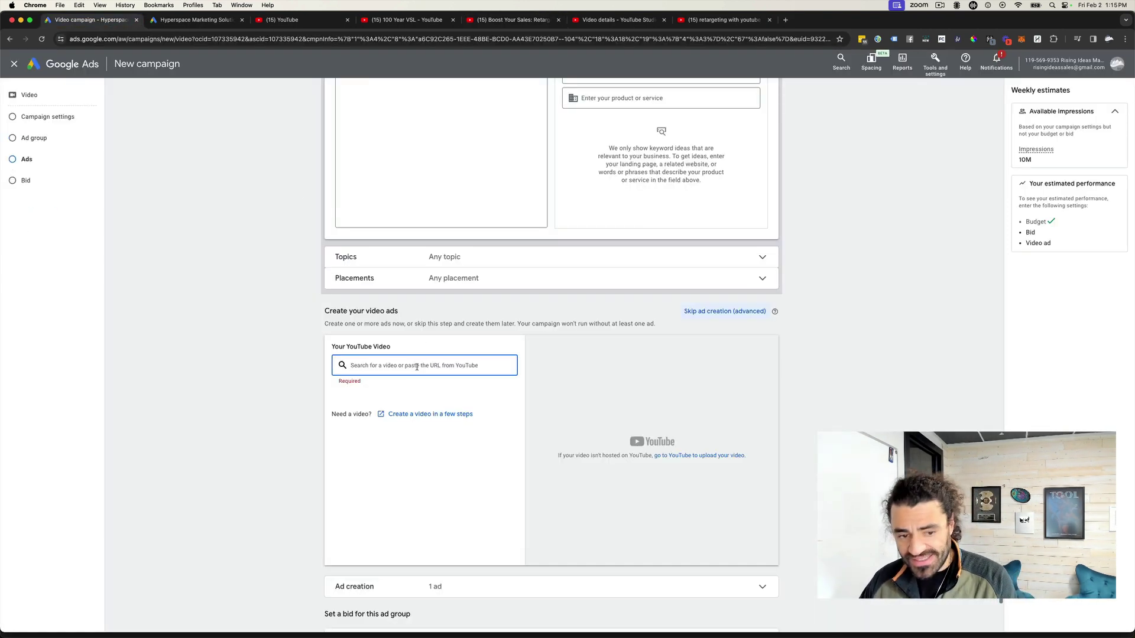
key(super+v)
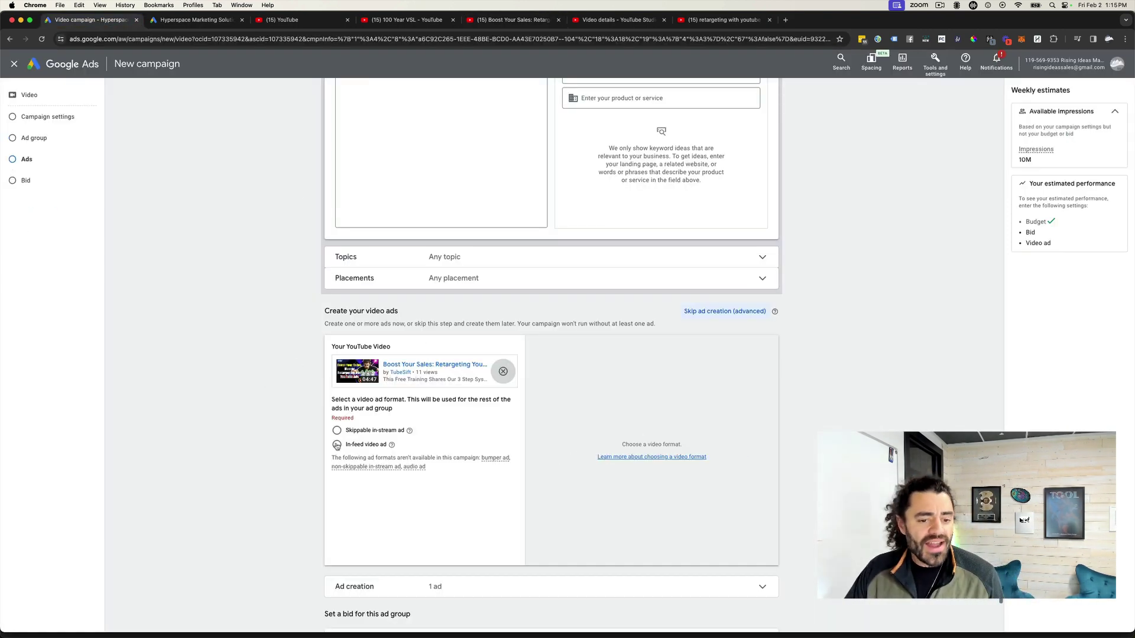
click(336, 445)
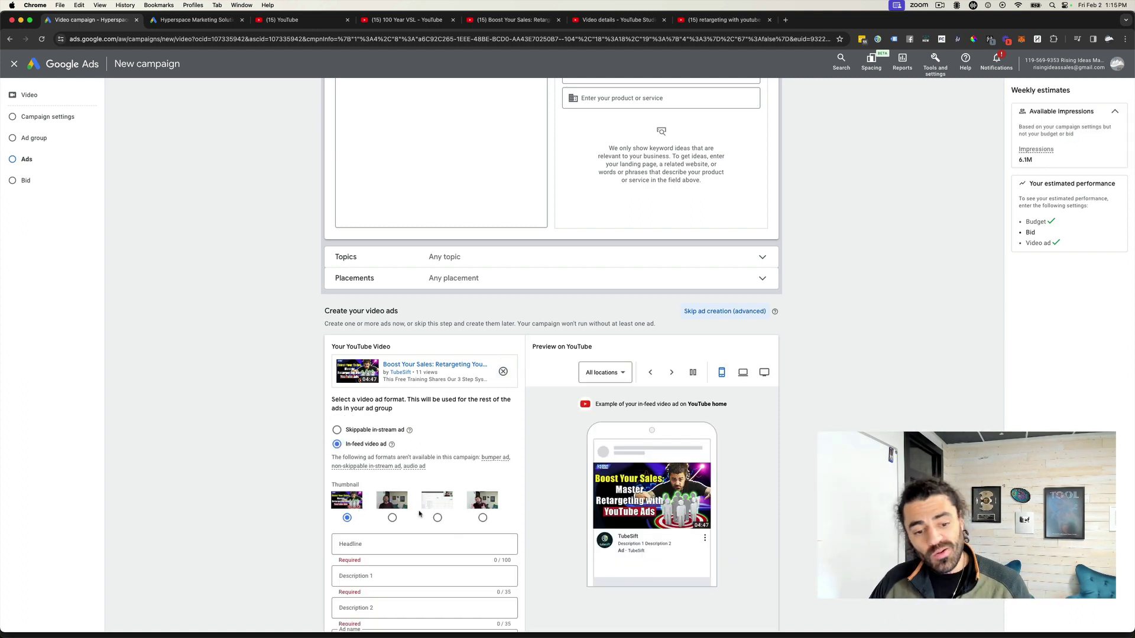
Enter "Boost Your Sales With YouTube Ad Retargeting (Step by Step)" as the headline of the in-feed ad.
scroll(535, 492, down, 1)
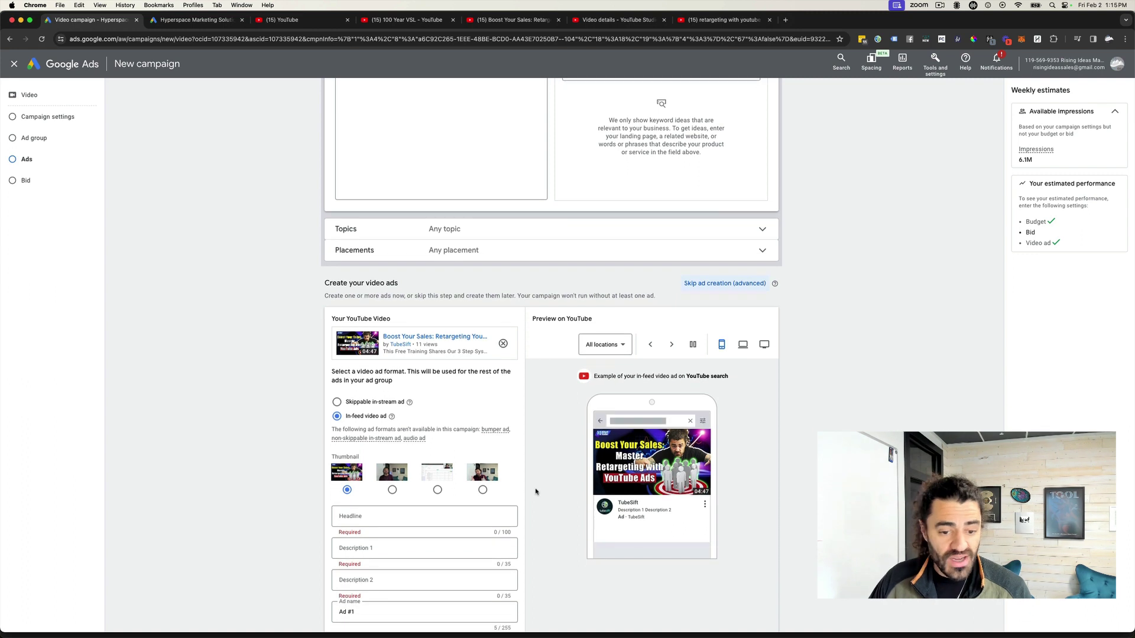
scroll(251, 424, down, 2)
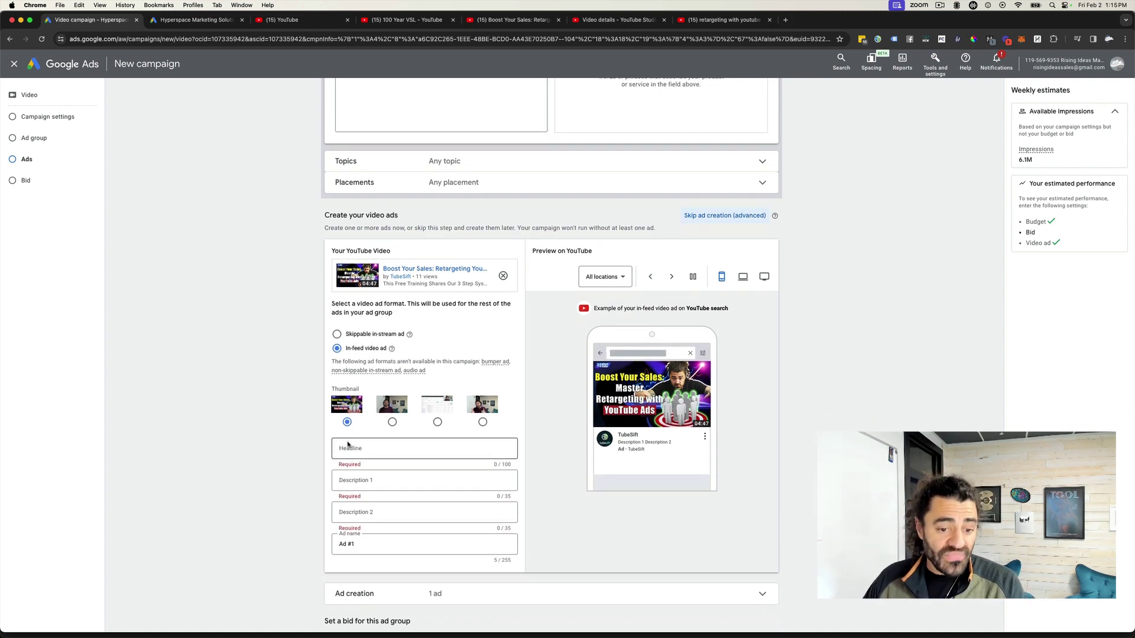
click(354, 448)
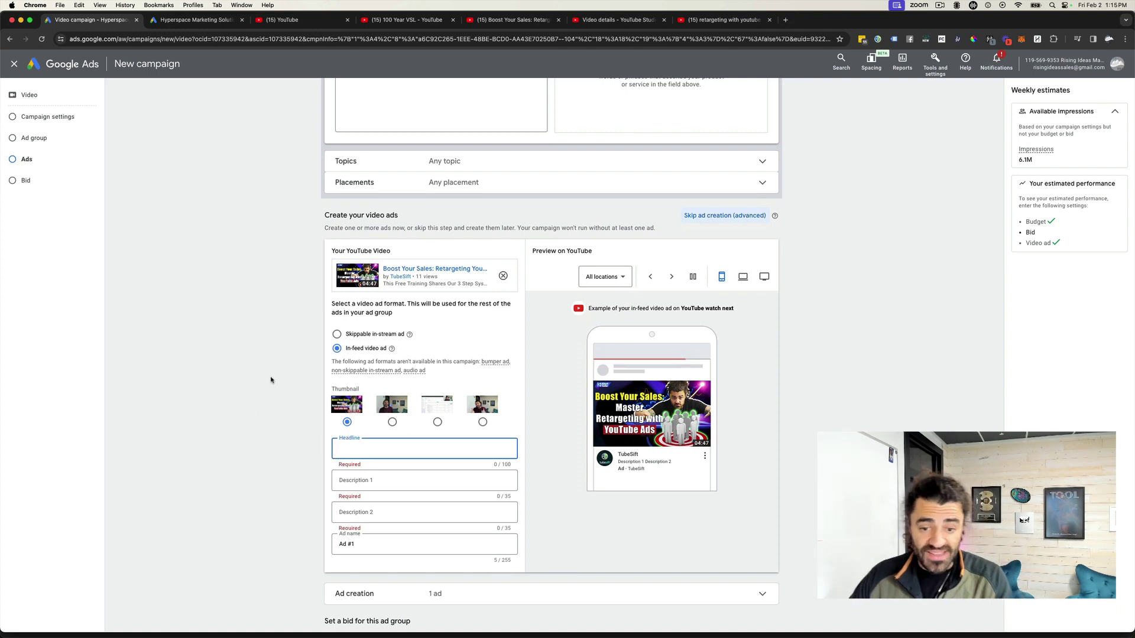
text(Boost)
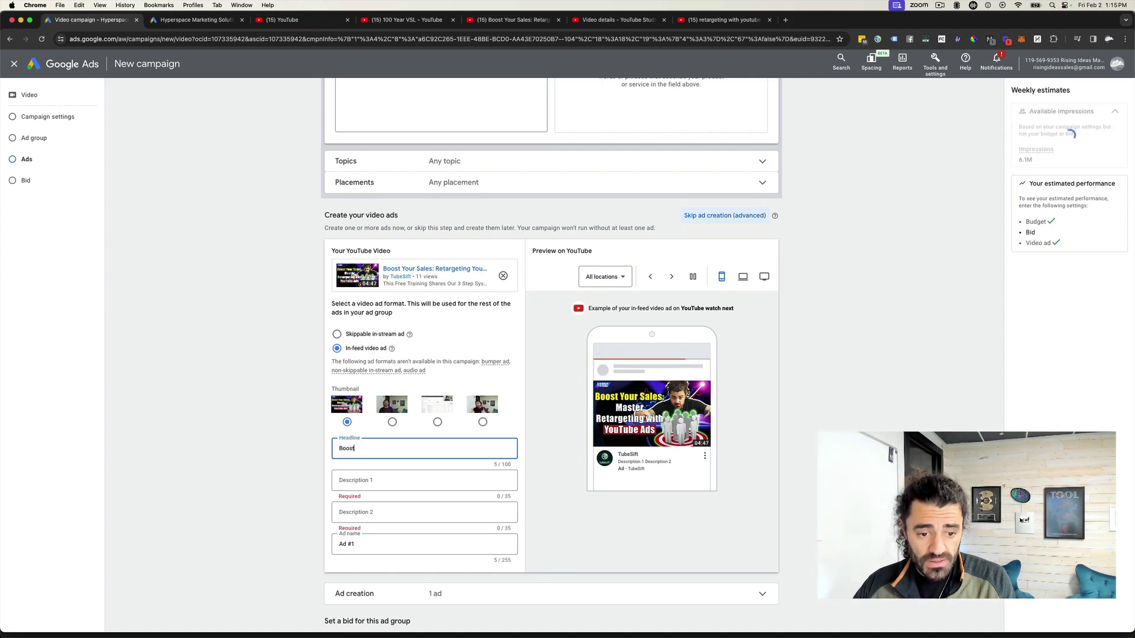
text( Your Sale)
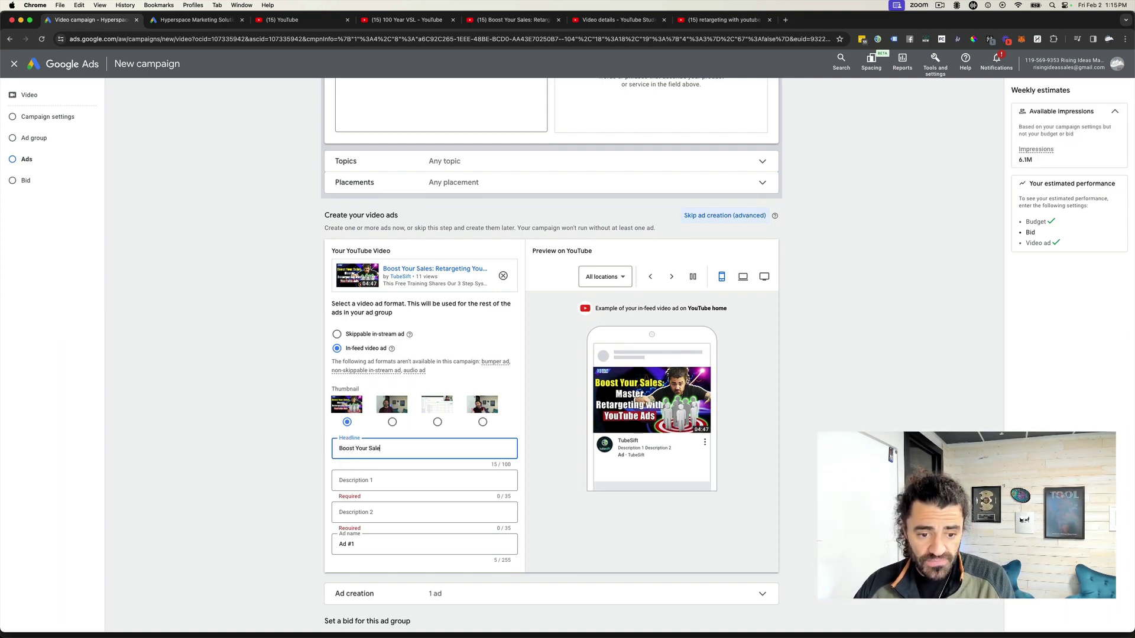
text(s With Y)
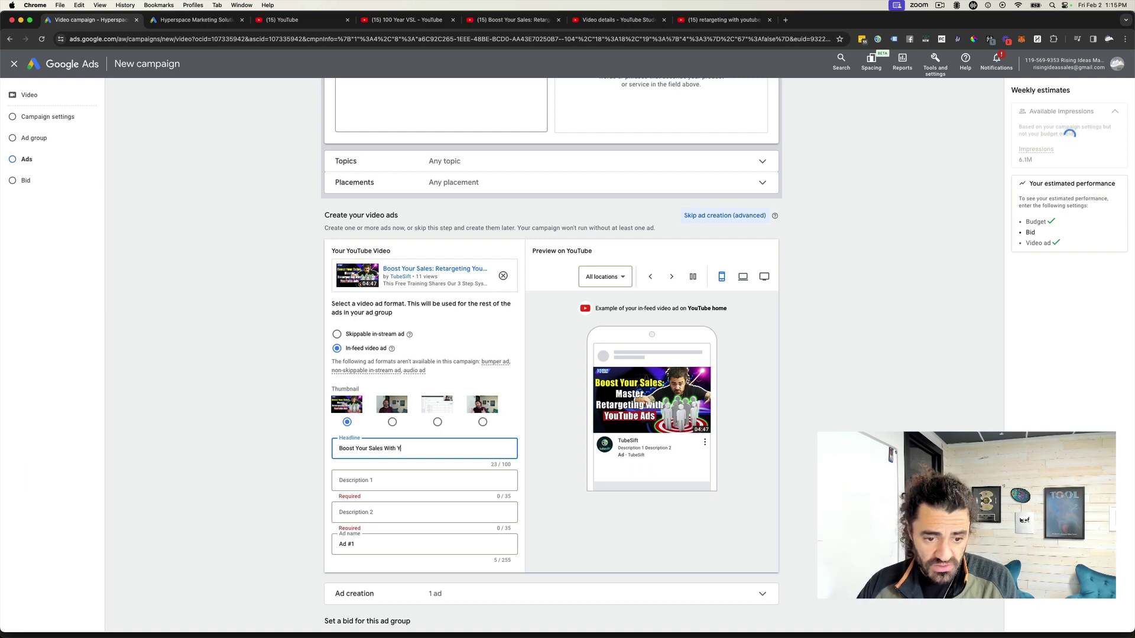
text(ouTube)
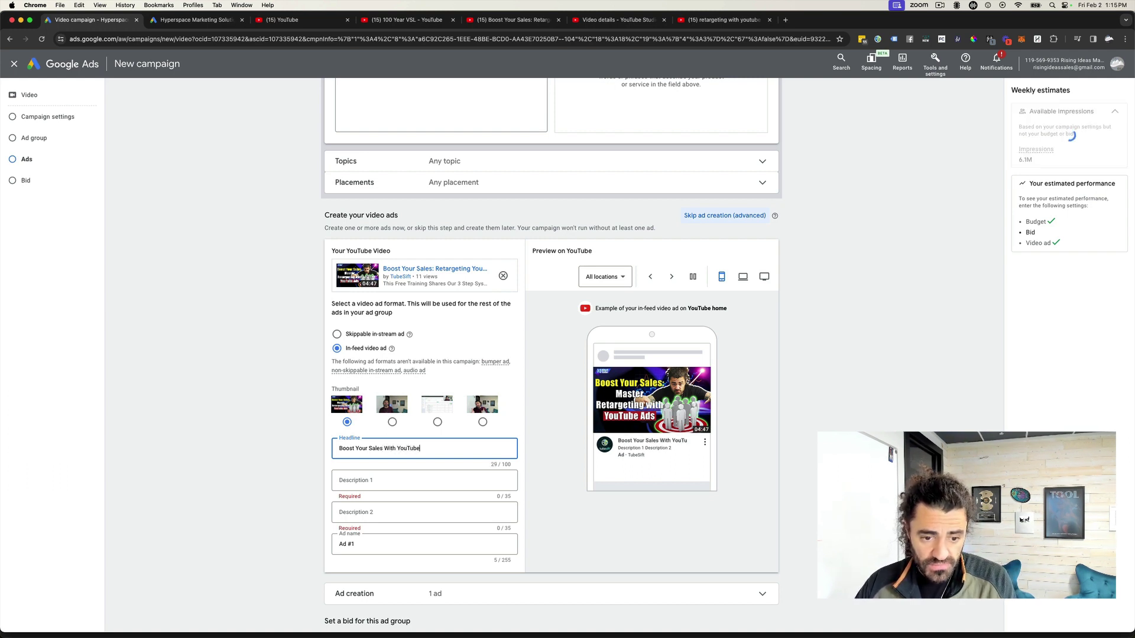
text( Ad Reta)
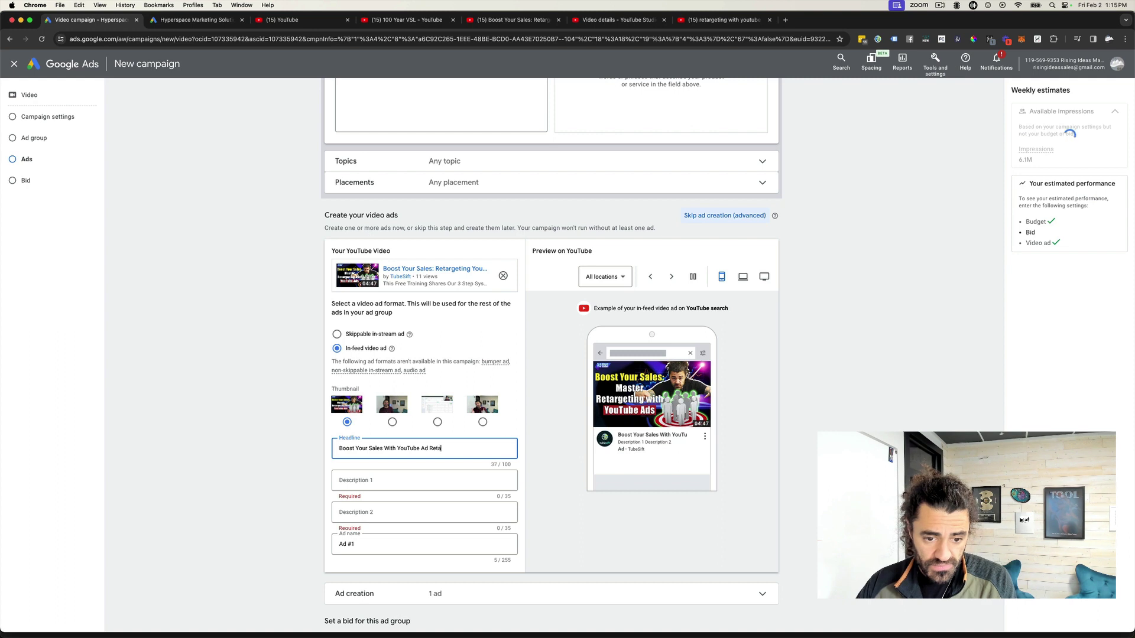
text(rgeting ()
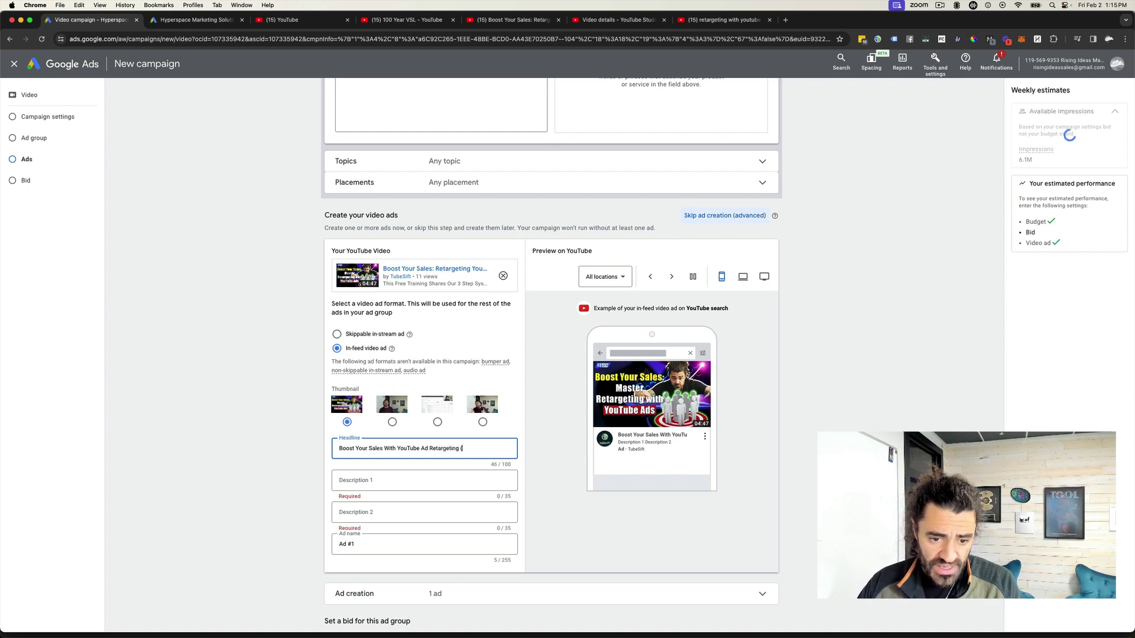
text(Step)
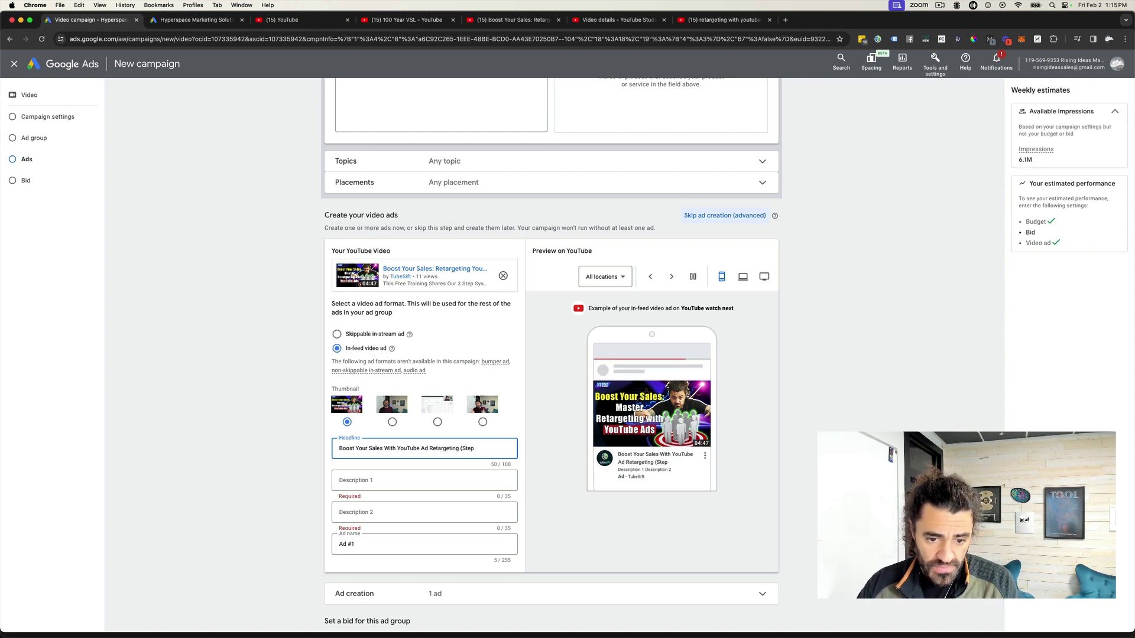
text( by Step)
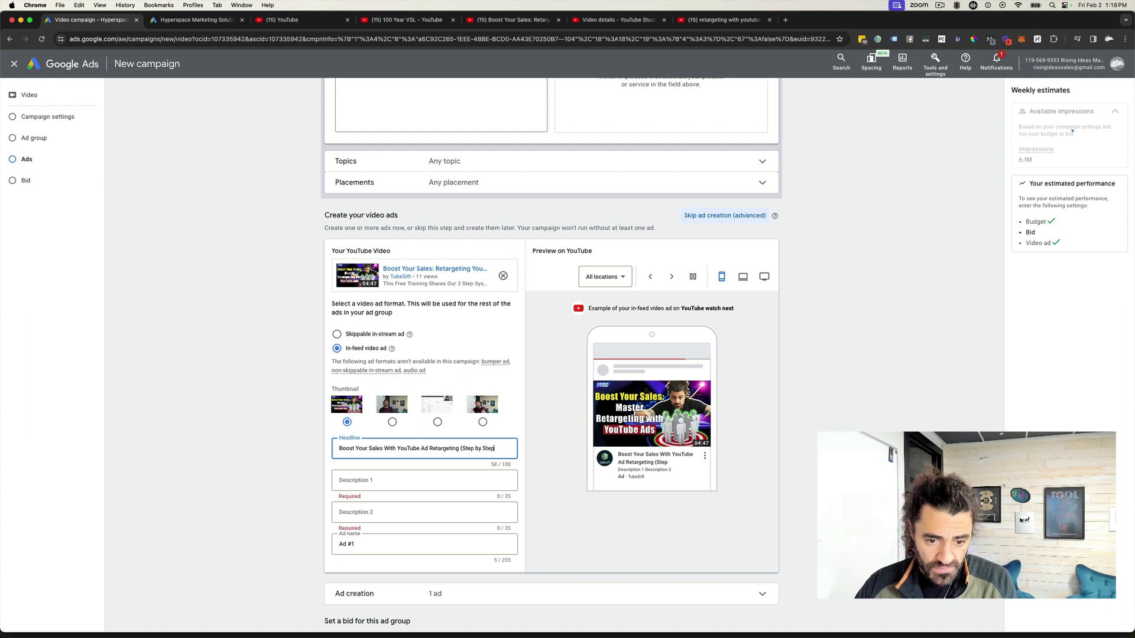
text())
Set the ad's first description line to "Step by step guide to rt with yt".
click(388, 478)
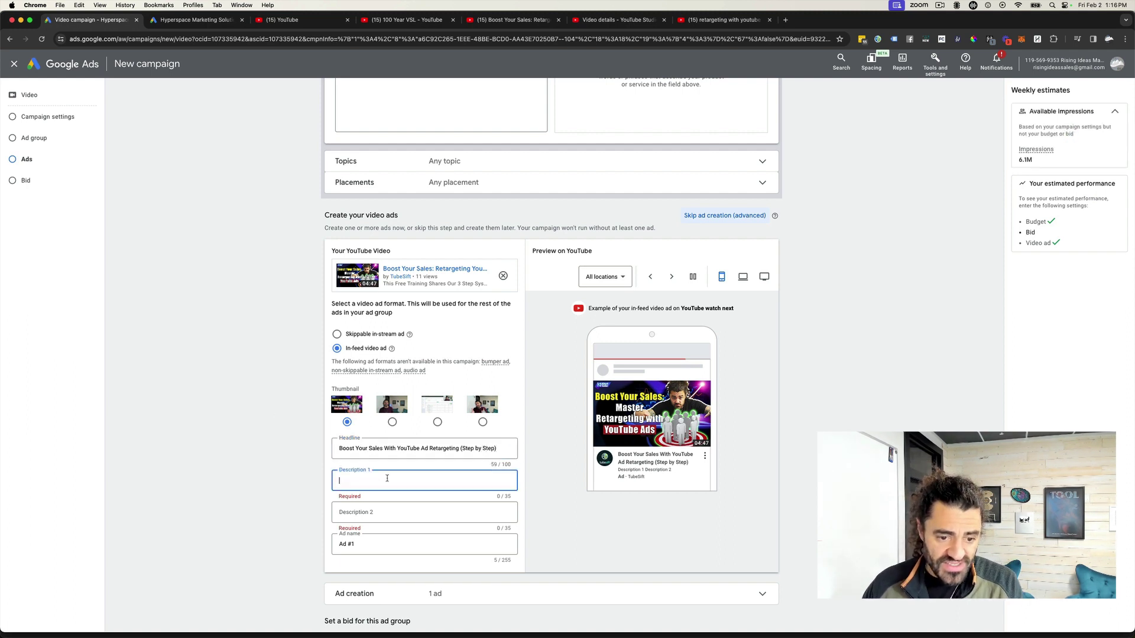
text(Ste)
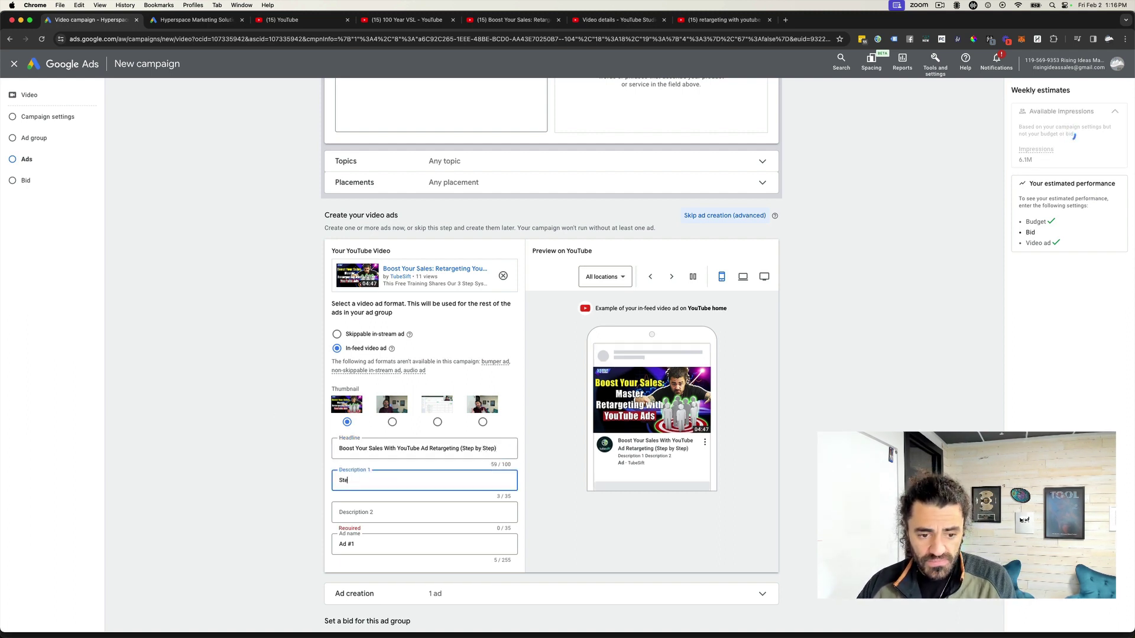
text(p By)
key(BackSpace)
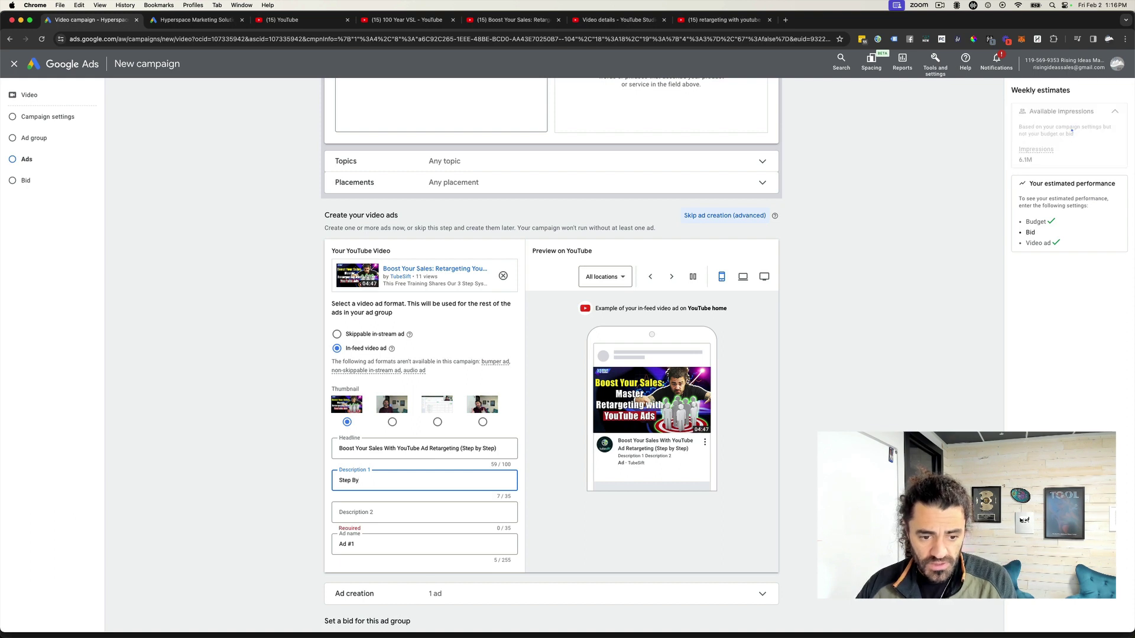
text(by)
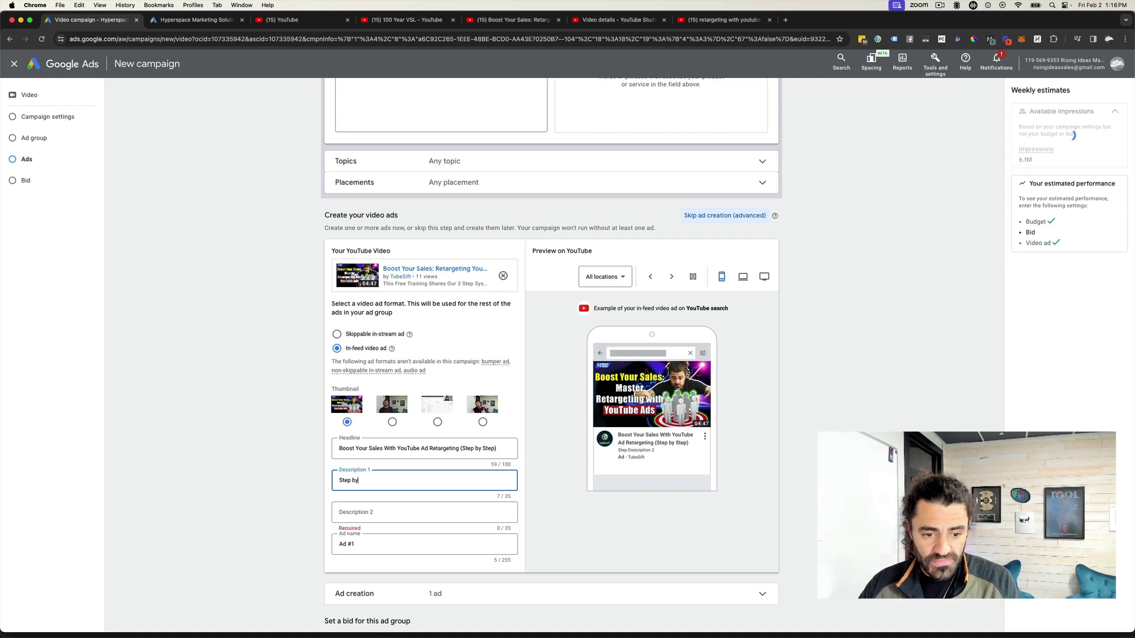
text( step guide )
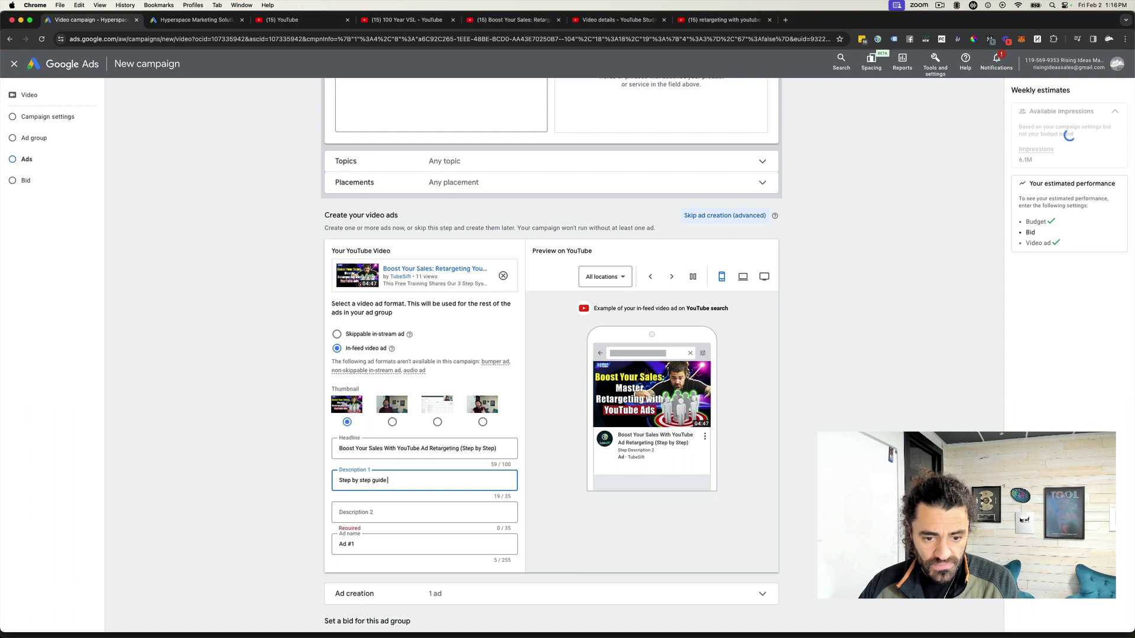
text(to rt with y)
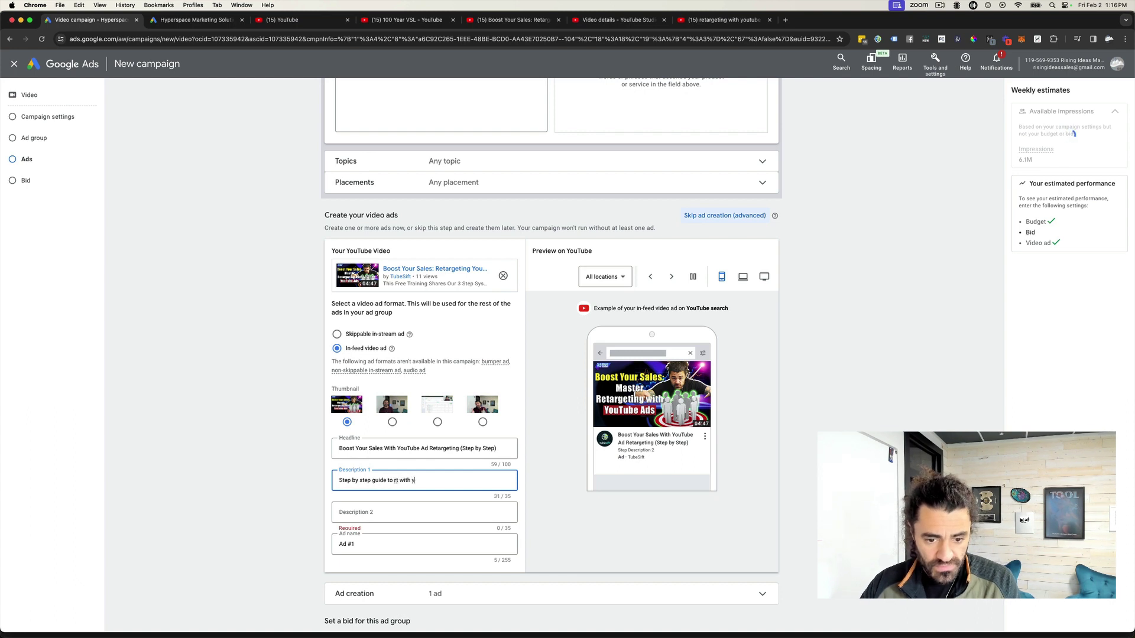
text(t)
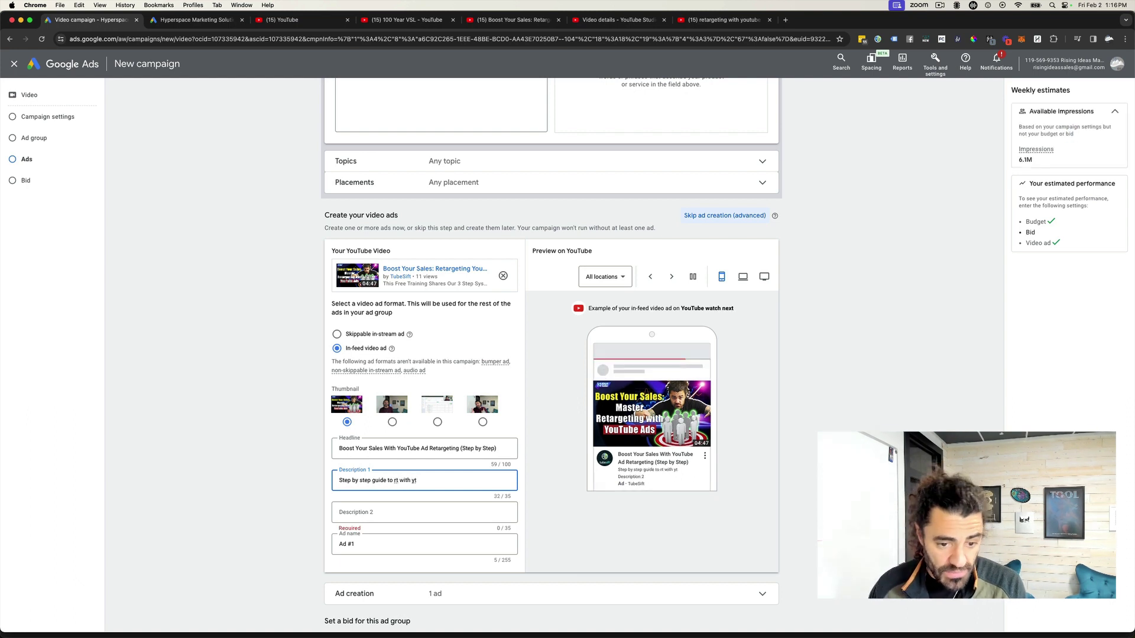
Set the ad's second description line to "Must".
click(388, 512)
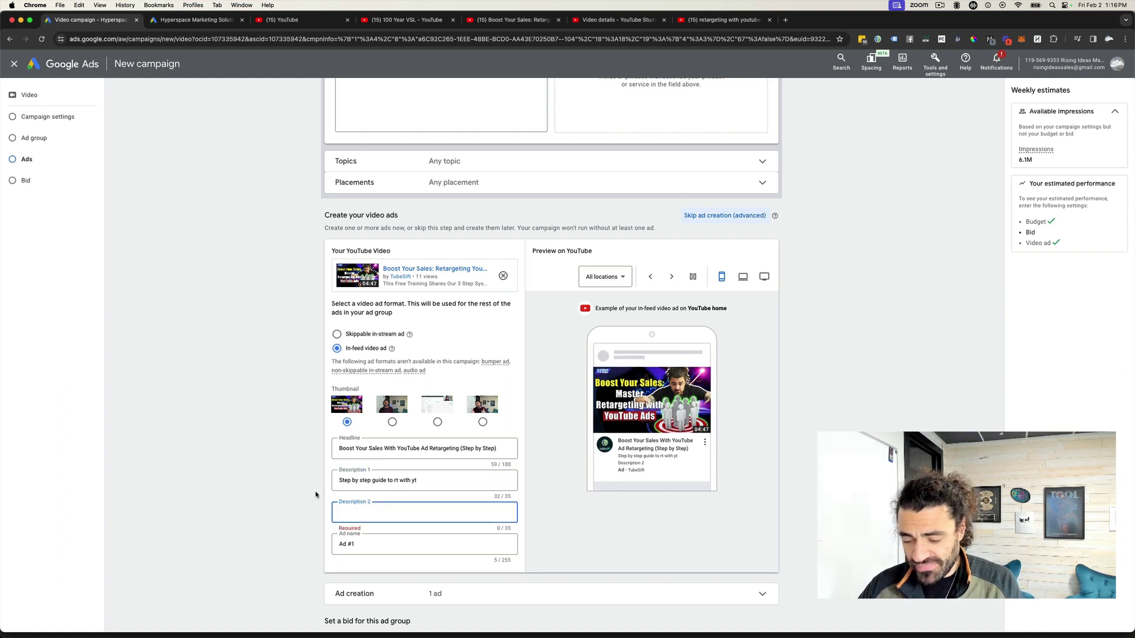
text(mus)
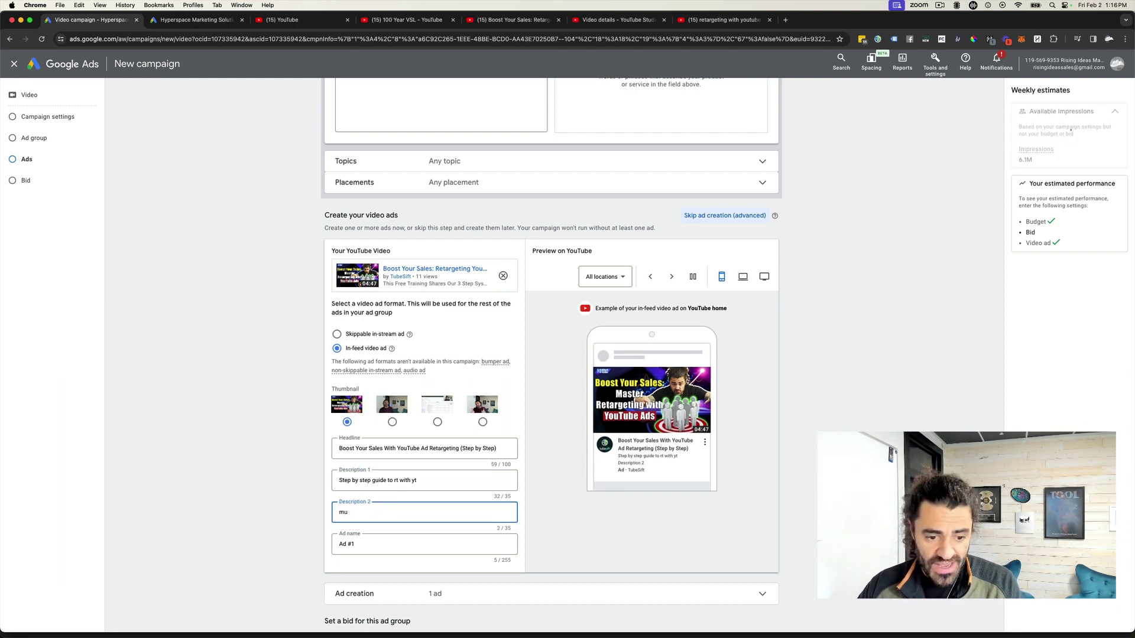
key(BackSpace)
key(BackSpace)
text(Mus)
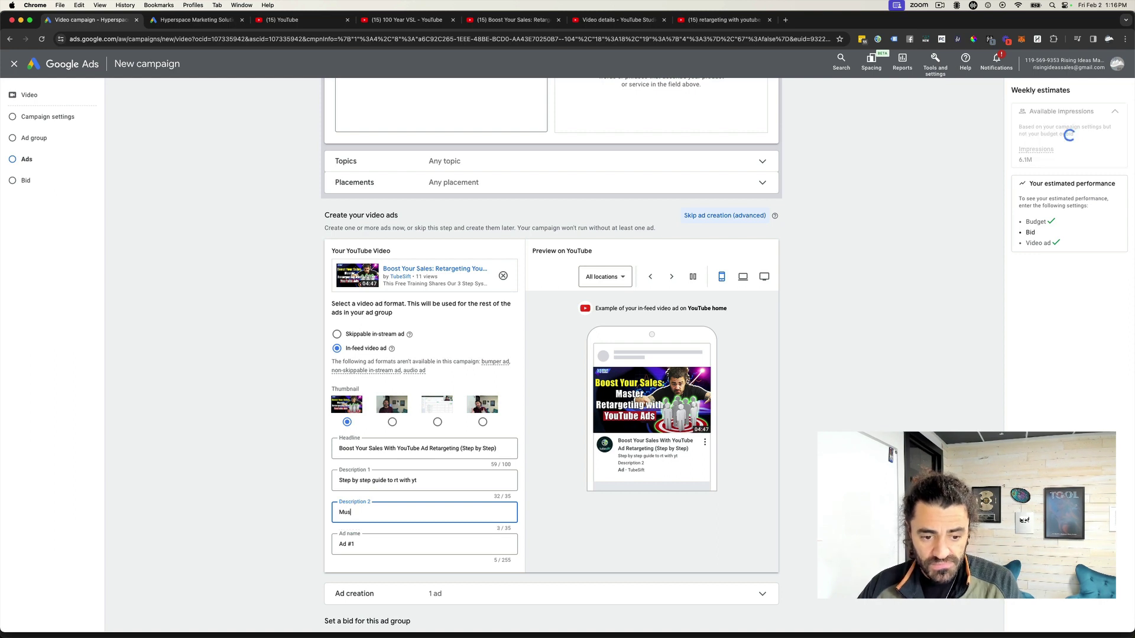
text(t have)
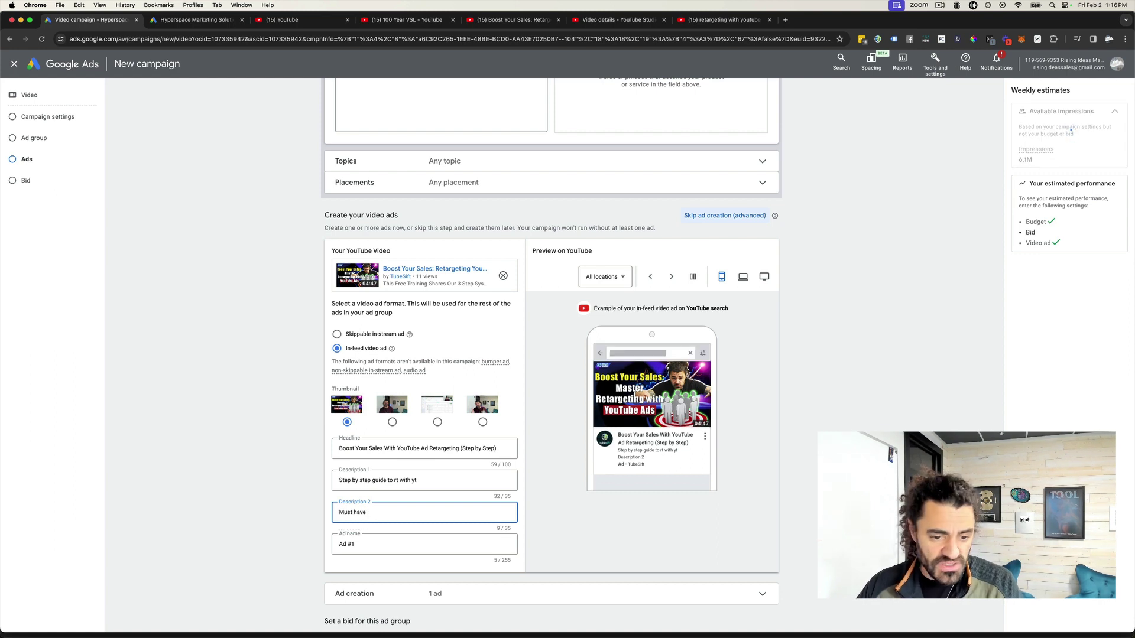
key(BackSpace)
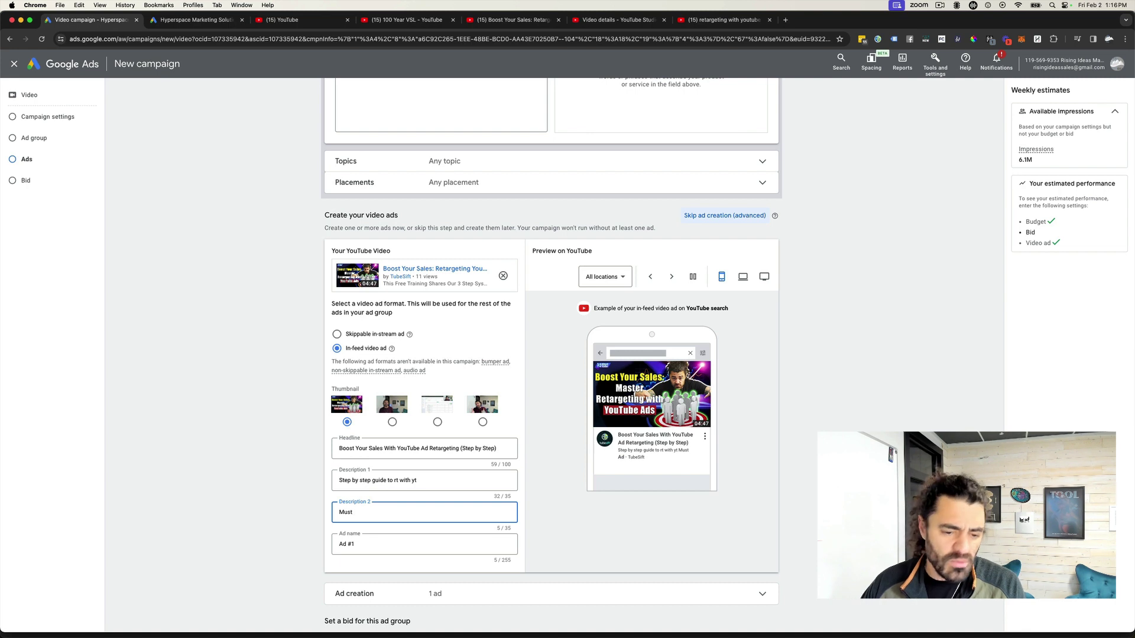
Rename the ad as "RT Tutorial Video".
scroll(423, 518, down, 3)
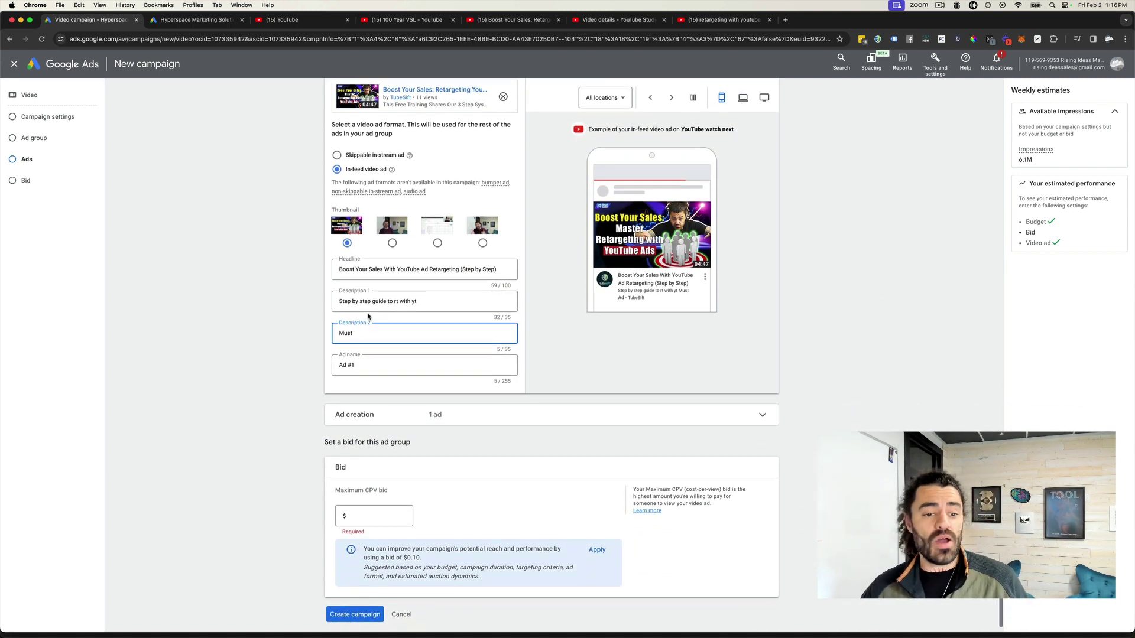
click(427, 365)
drag(427, 365, 306, 360)
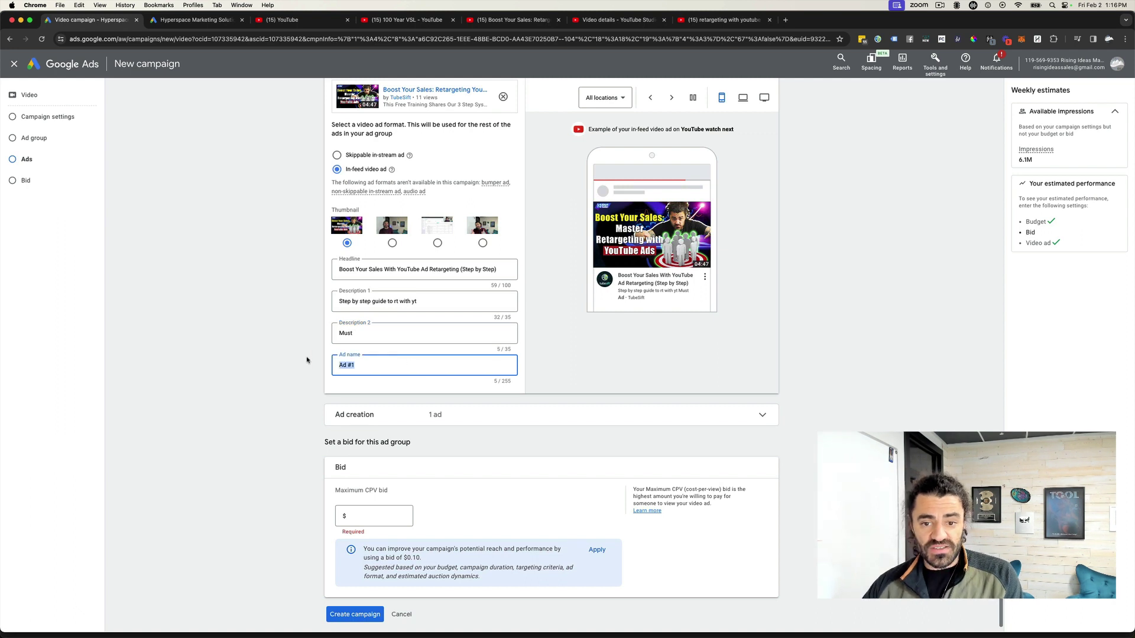
text(RT Tu)
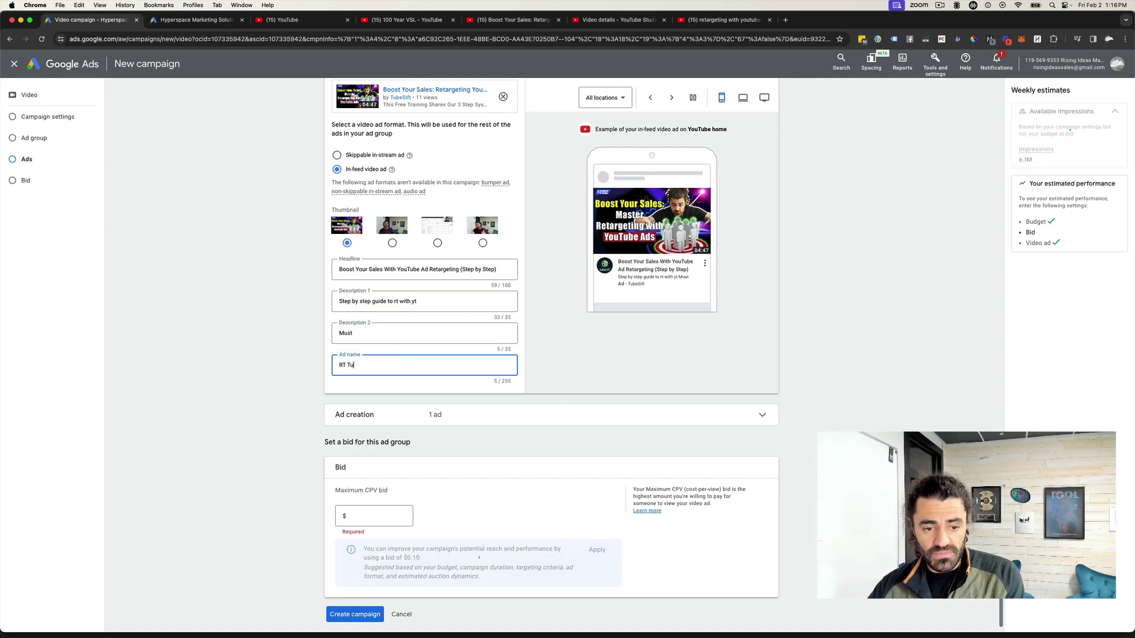
text(torial Video)
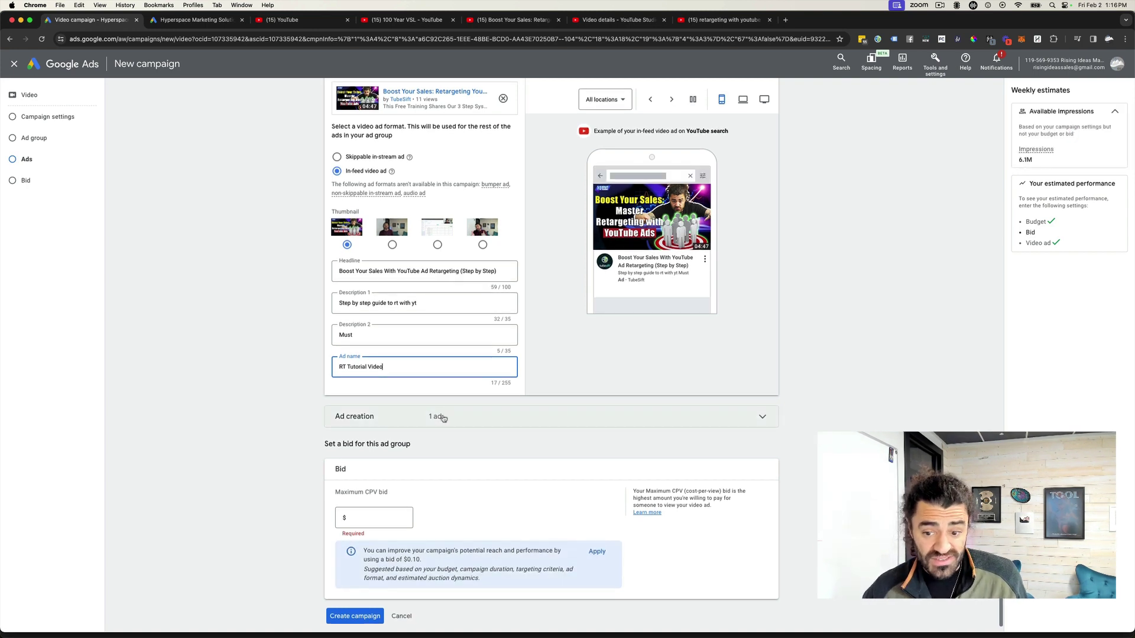
Expand the list of created ads and look at the options available for the RT Tutorial Video ad.
click(435, 417)
scroll(266, 425, down, 1)
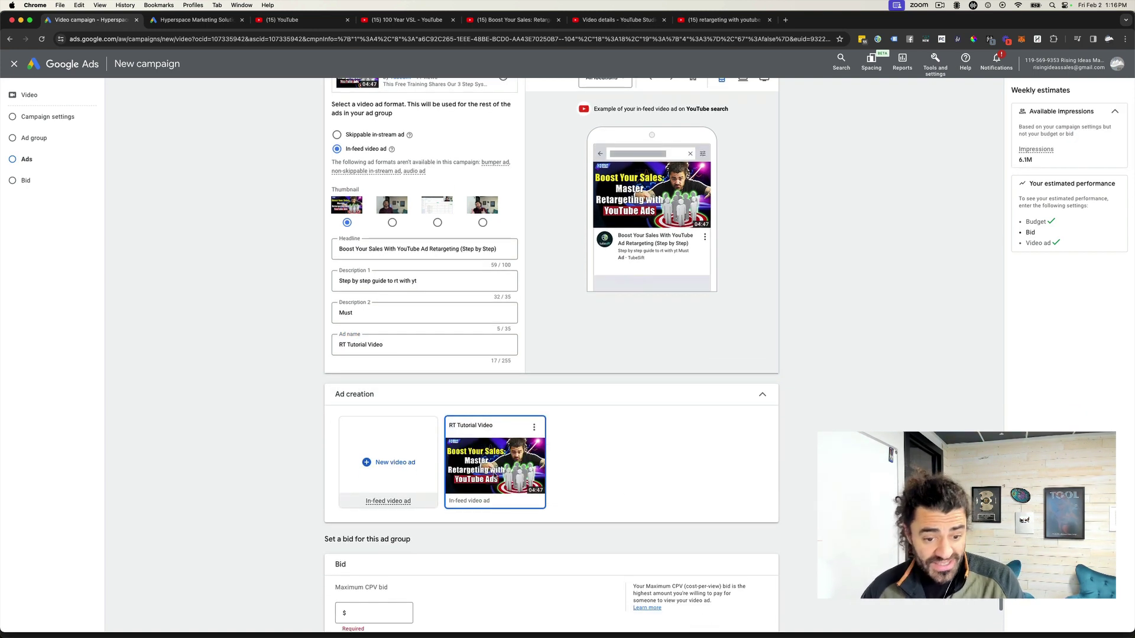
click(534, 428)
click(251, 439)
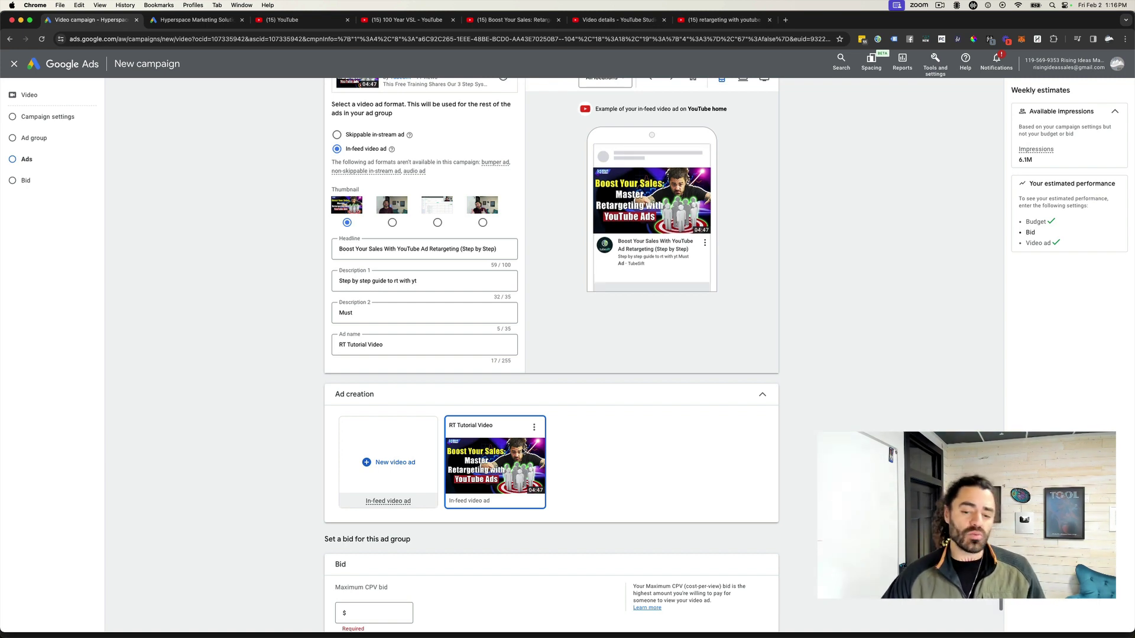
click(534, 427)
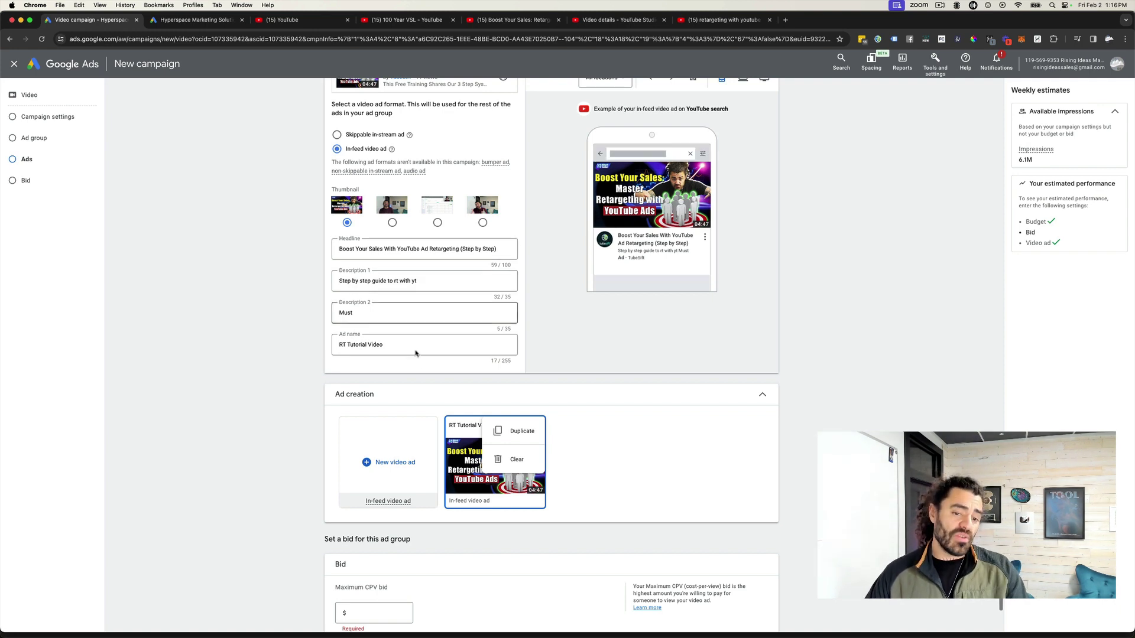
click(255, 297)
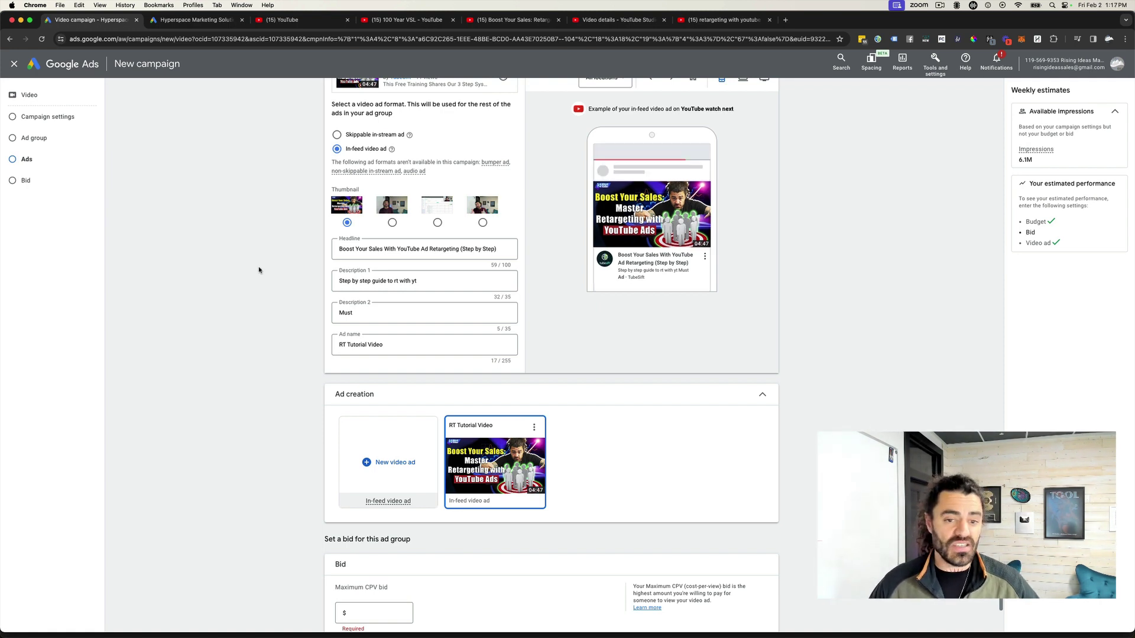
Set the ad group's maximum CPV bid to $0.10.
scroll(255, 273, down, 3)
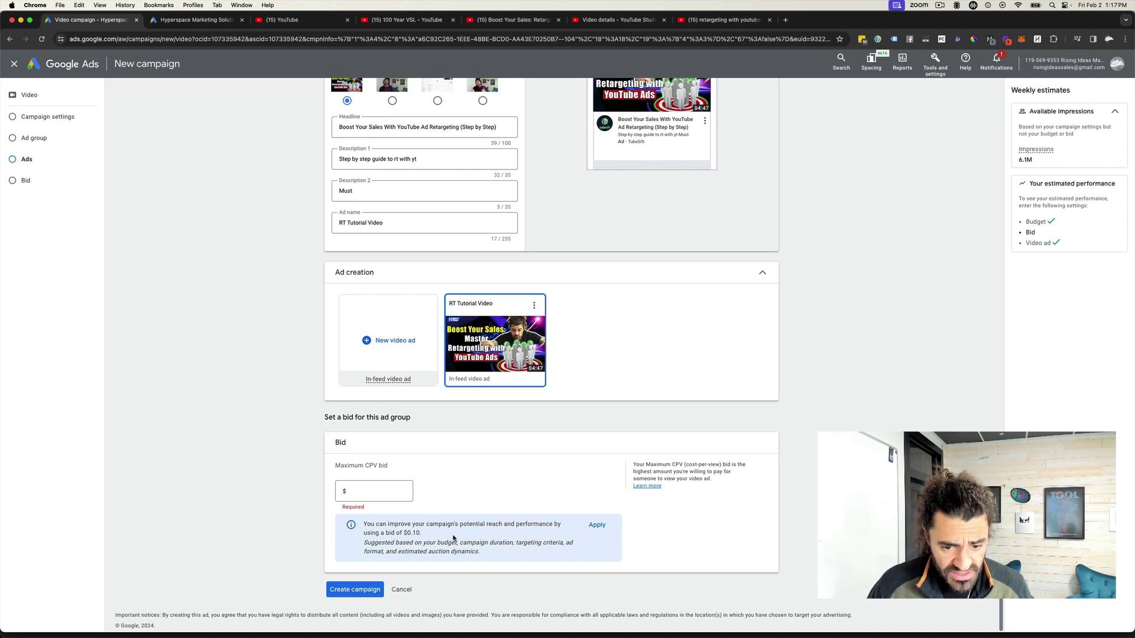
drag(422, 533, 366, 509)
click(368, 492)
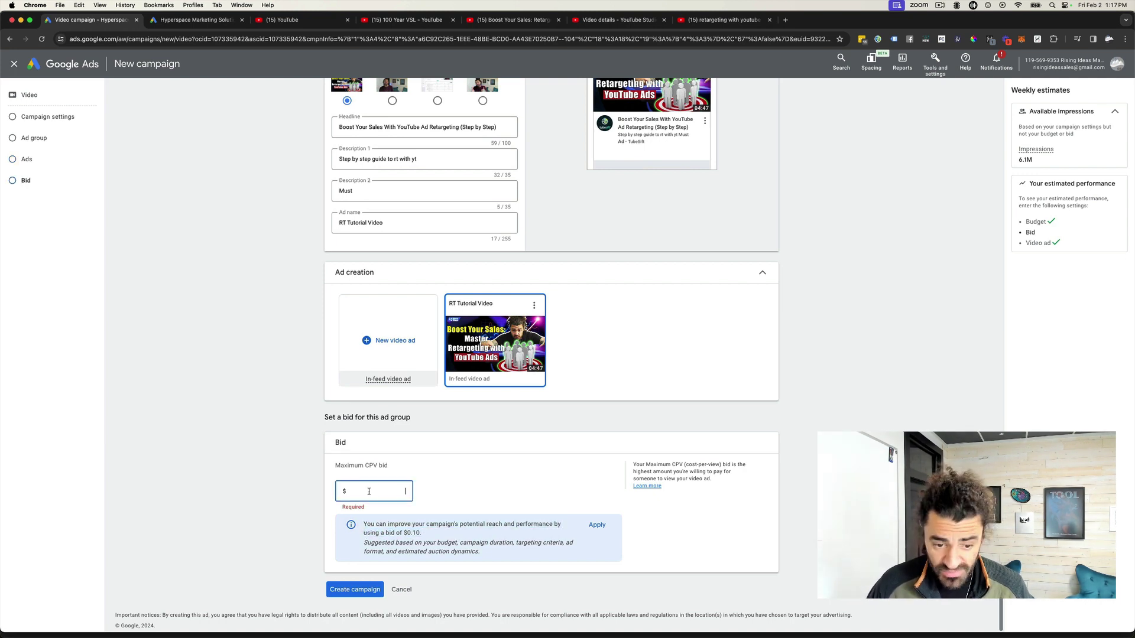
text(0.10)
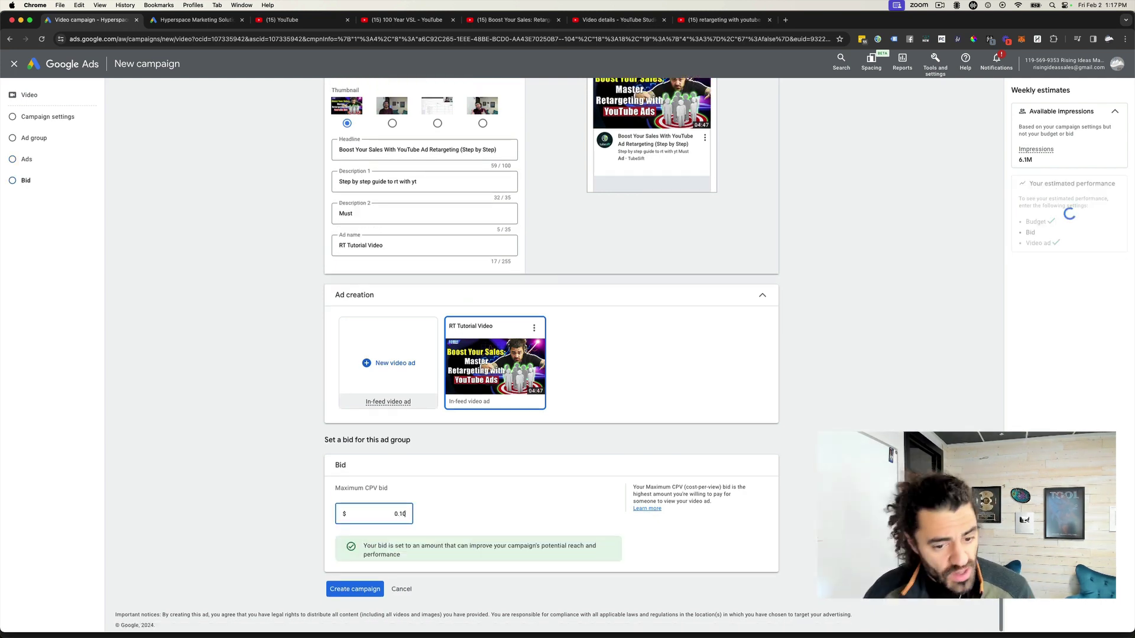
click(807, 495)
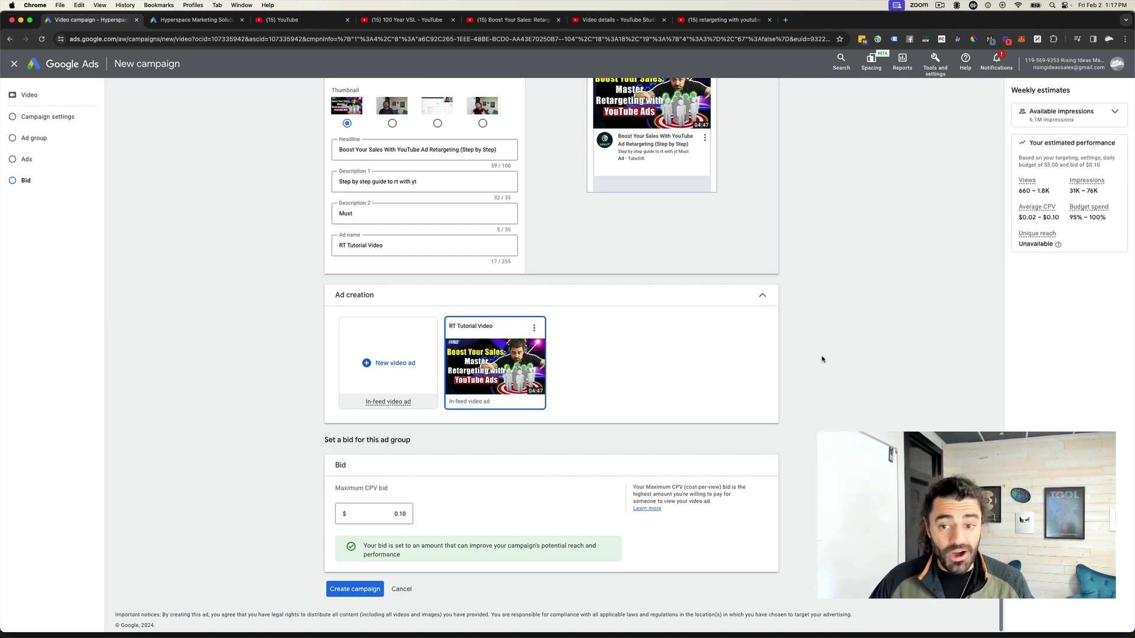
Examine the weekly estimates for views, average CPV and available impressions.
scroll(821, 358, up, 1)
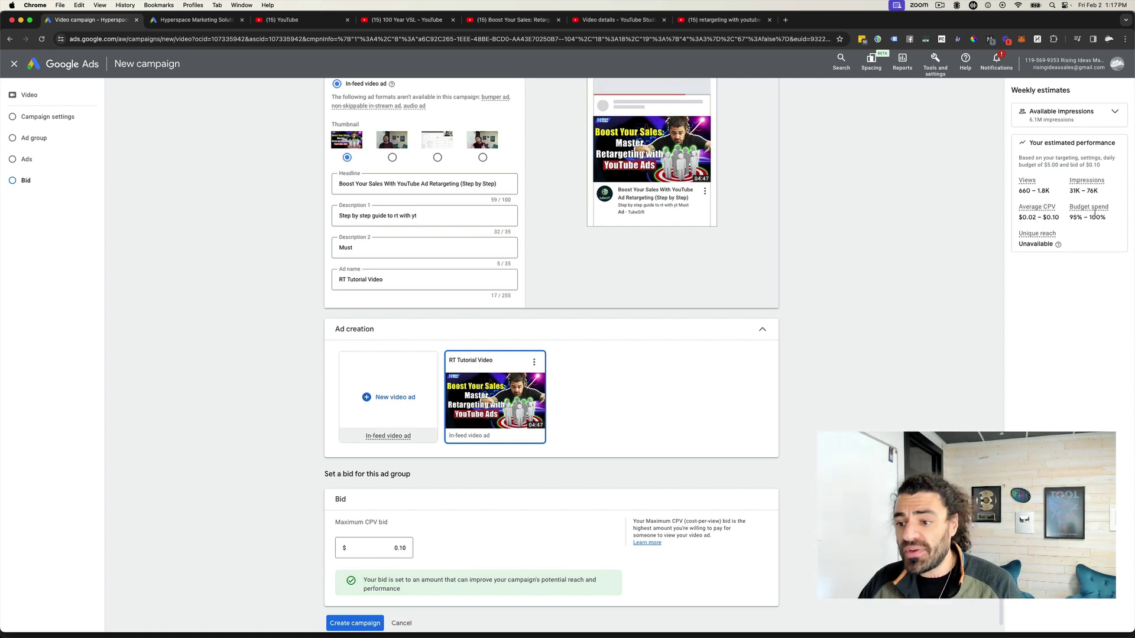
drag(1101, 191, 1017, 191)
click(1051, 158)
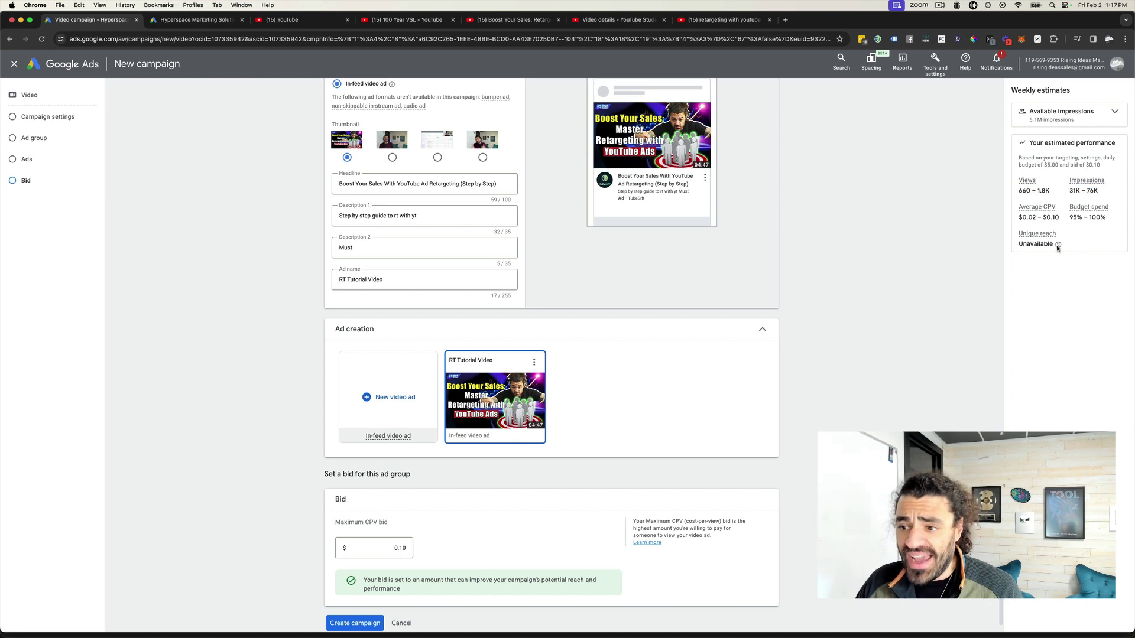
click(1063, 113)
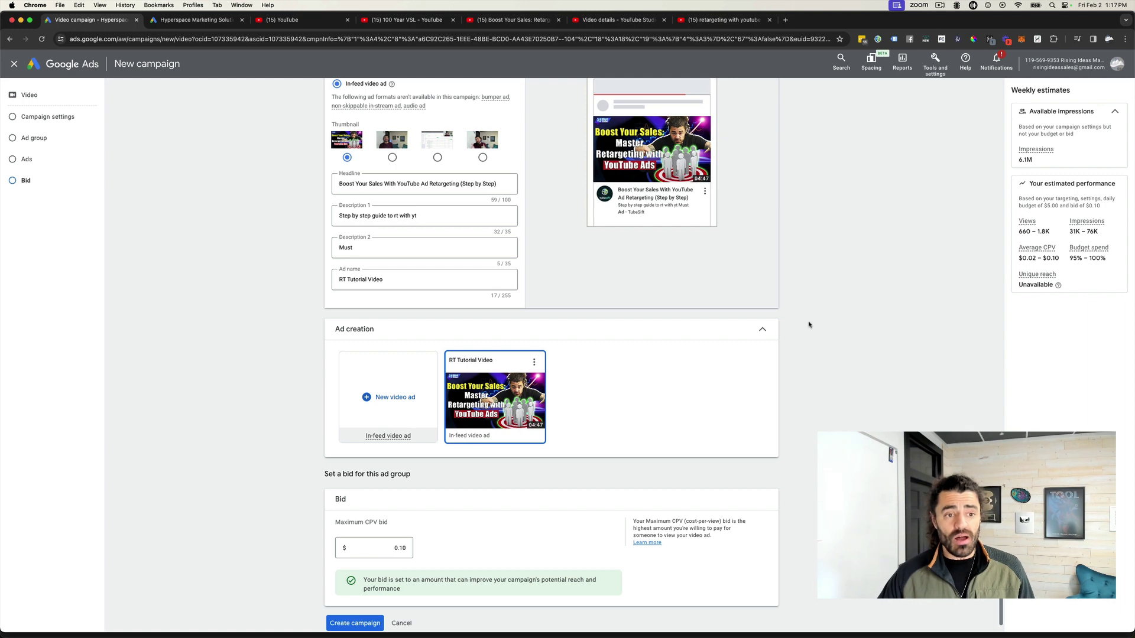
Switch to the "Boost Your Sales" video on YouTube, skip ahead in it and examine the free training line in its description.
click(482, 21)
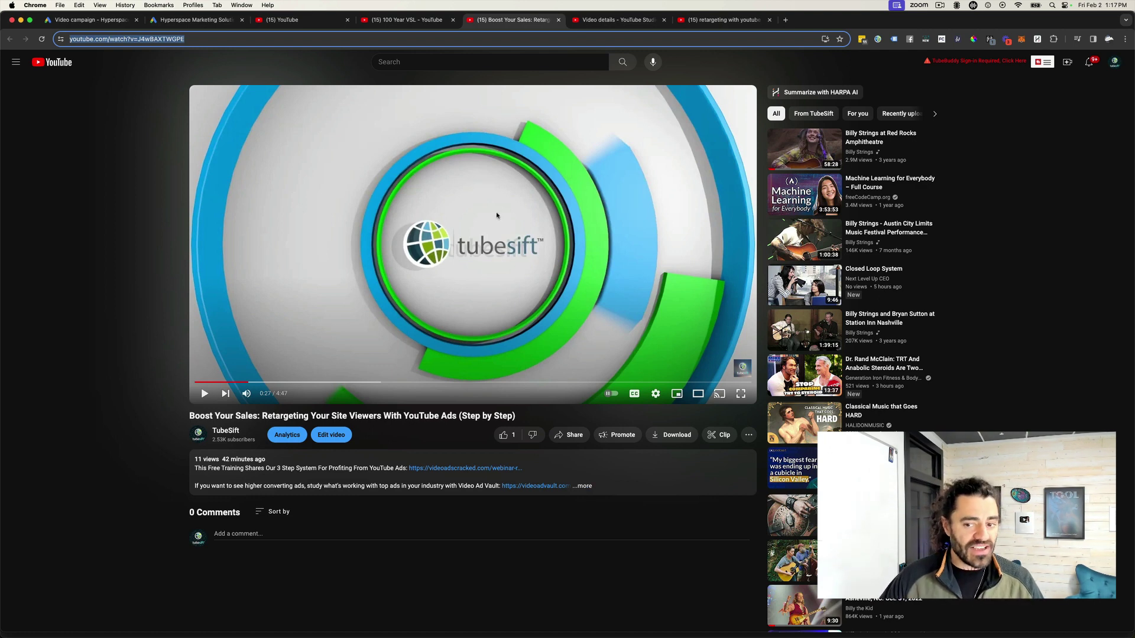
scroll(508, 341, down, 1)
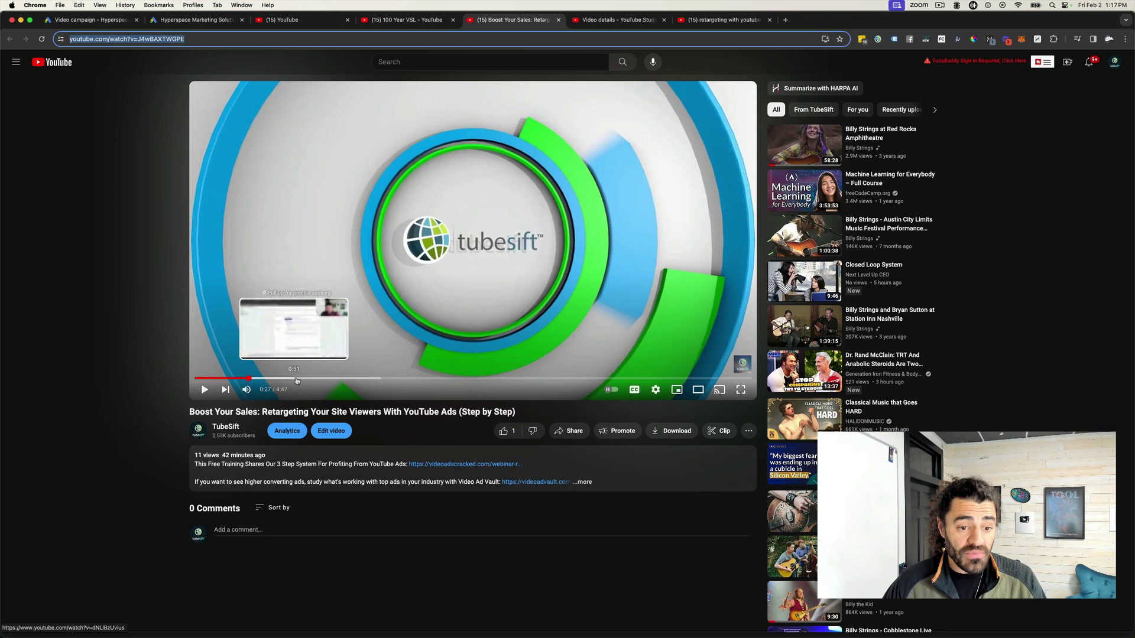
click(295, 379)
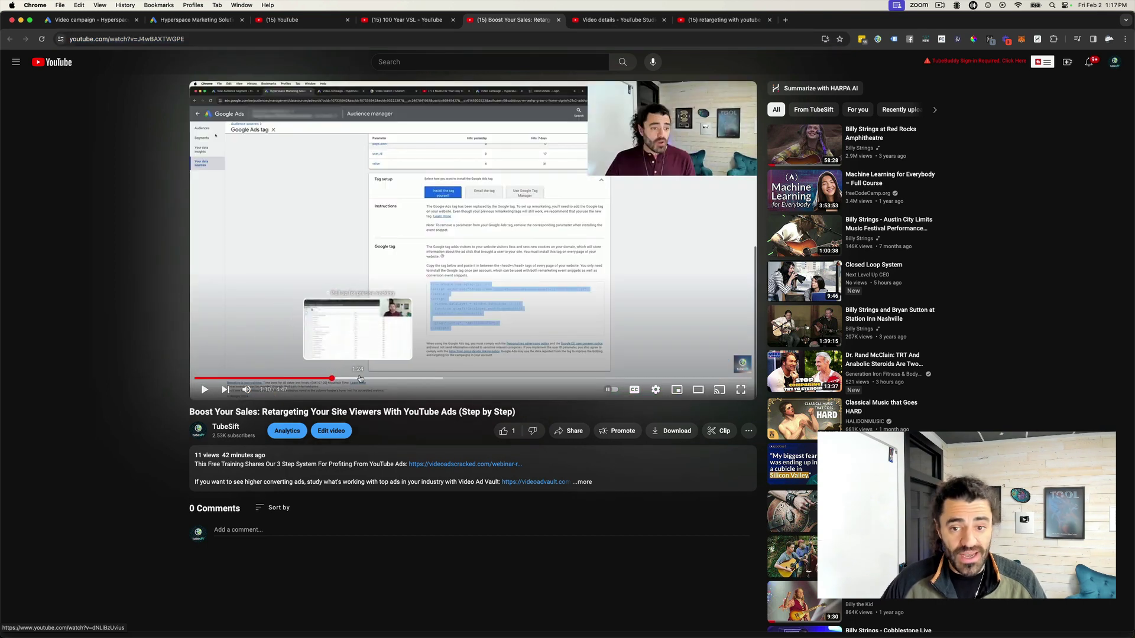
click(362, 378)
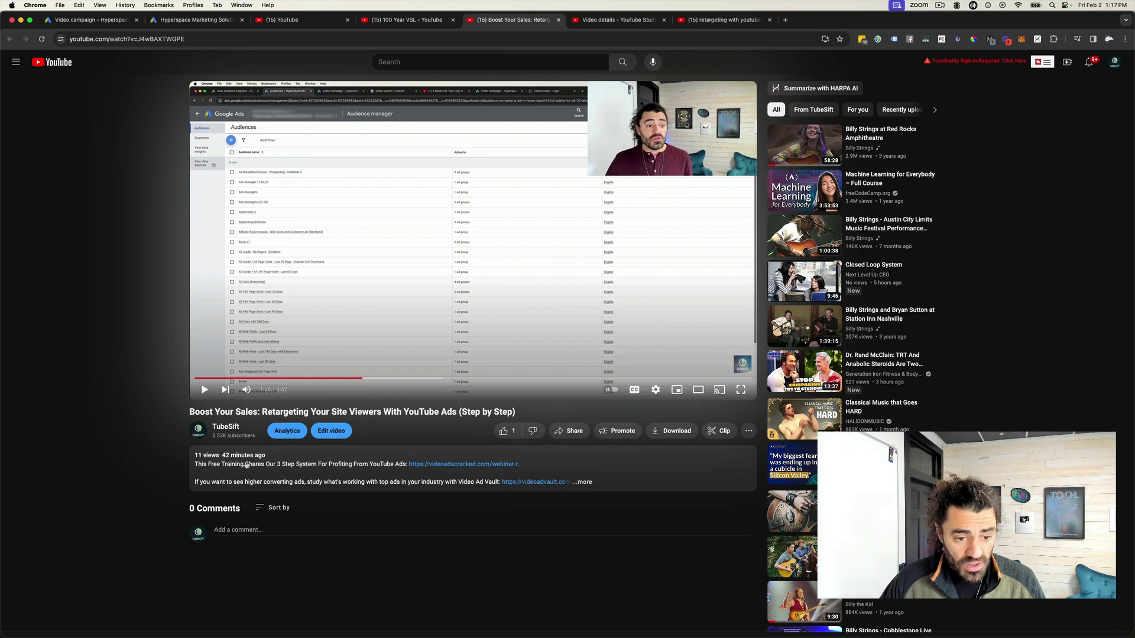
drag(194, 466, 522, 471)
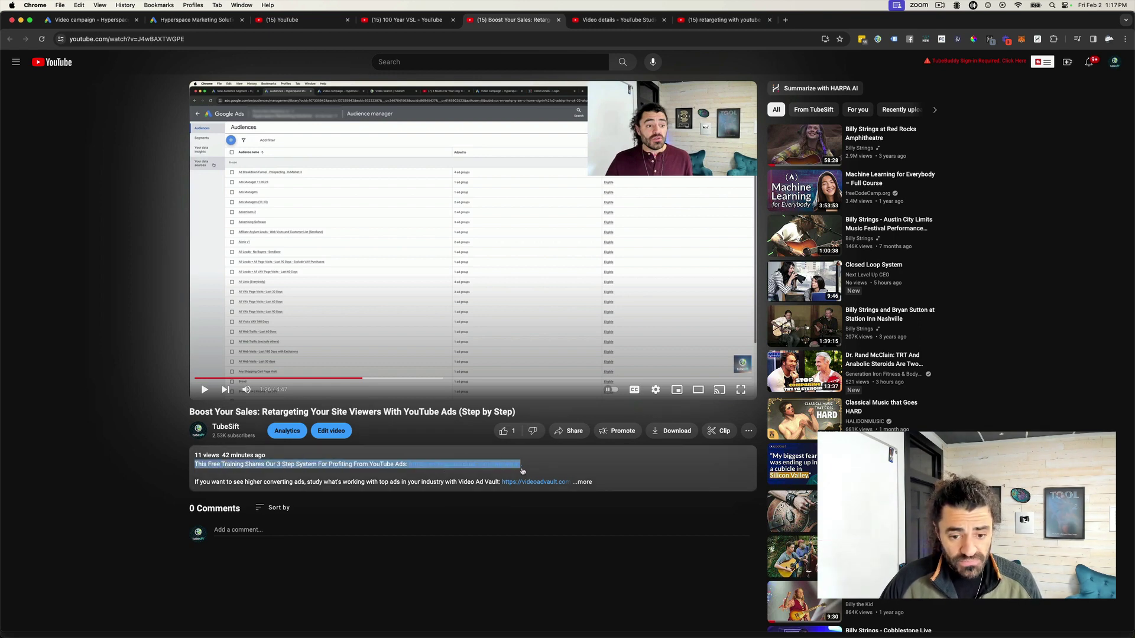
click(282, 526)
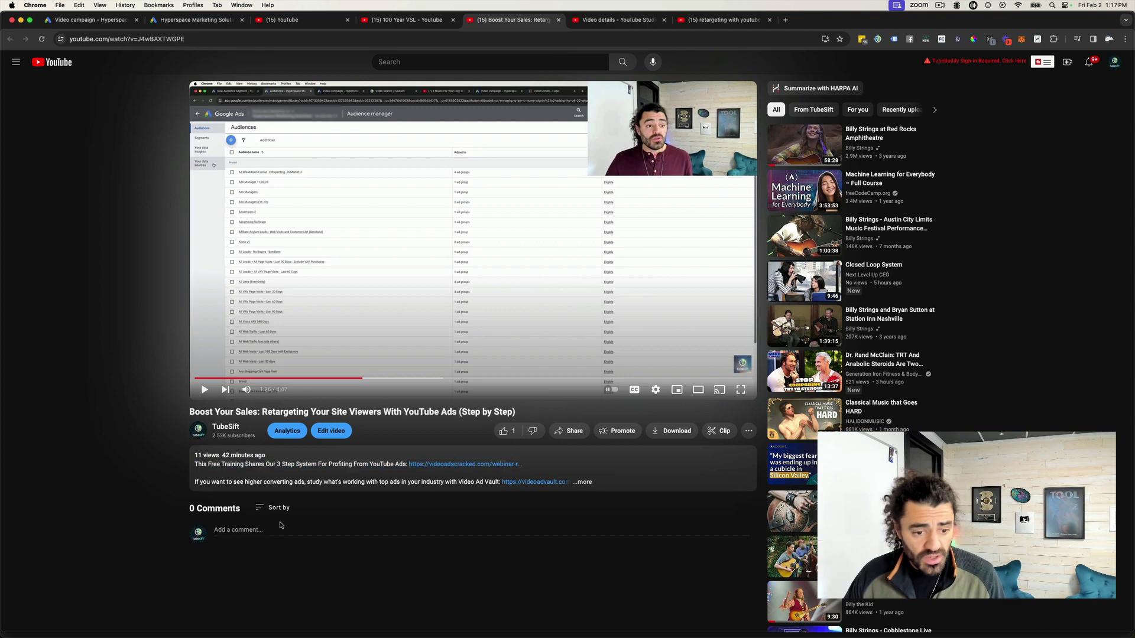
Copy the description's free training sentence without its link into a new comment and delete the opening word "This".
double_click(196, 465)
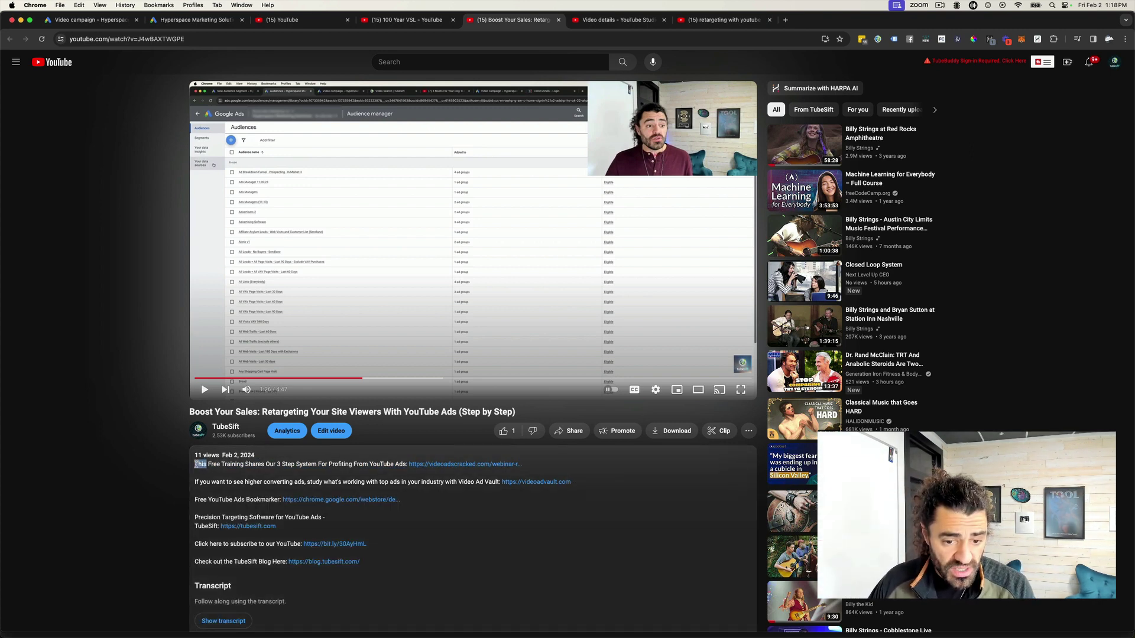
click(195, 465)
drag(195, 464, 405, 465)
key(super+c)
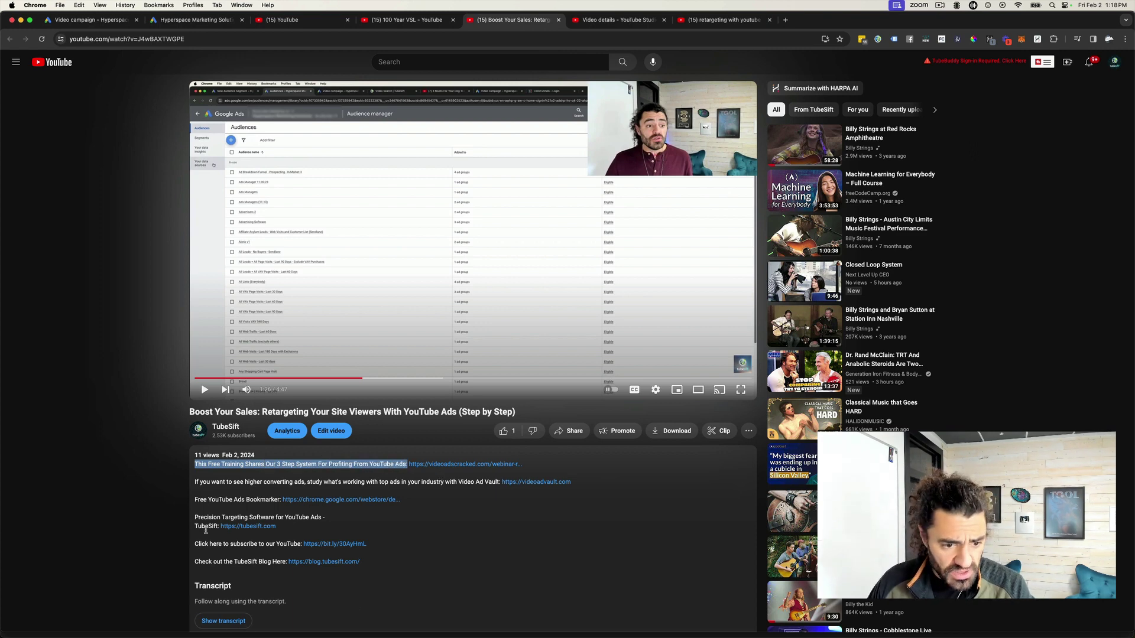
scroll(205, 530, down, 5)
click(269, 523)
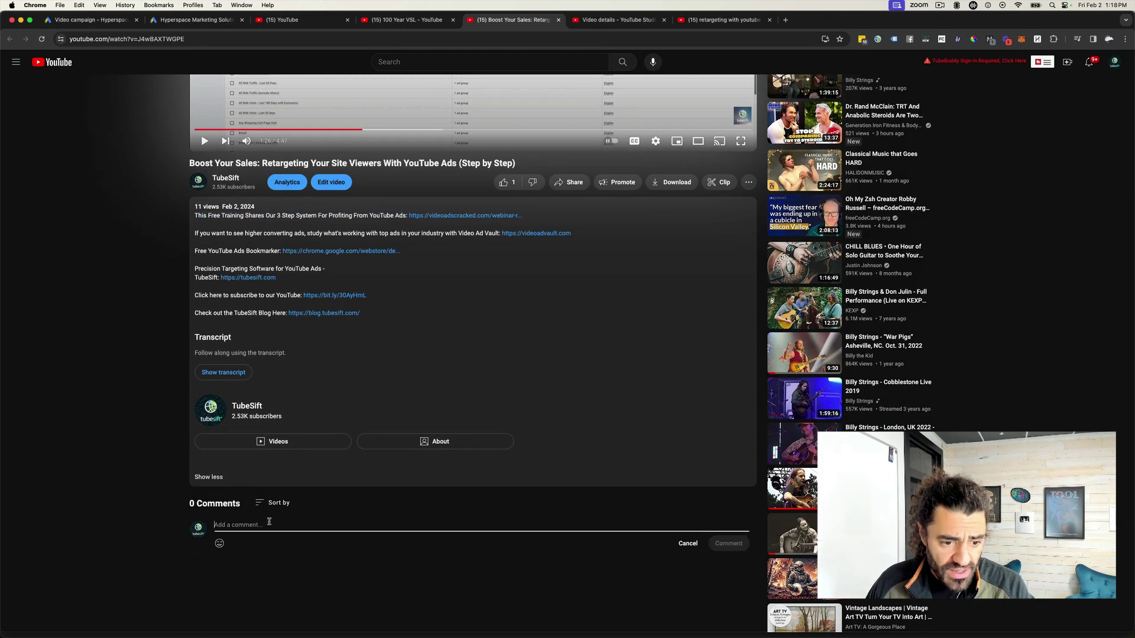
key(super+v)
drag(229, 524, 214, 524)
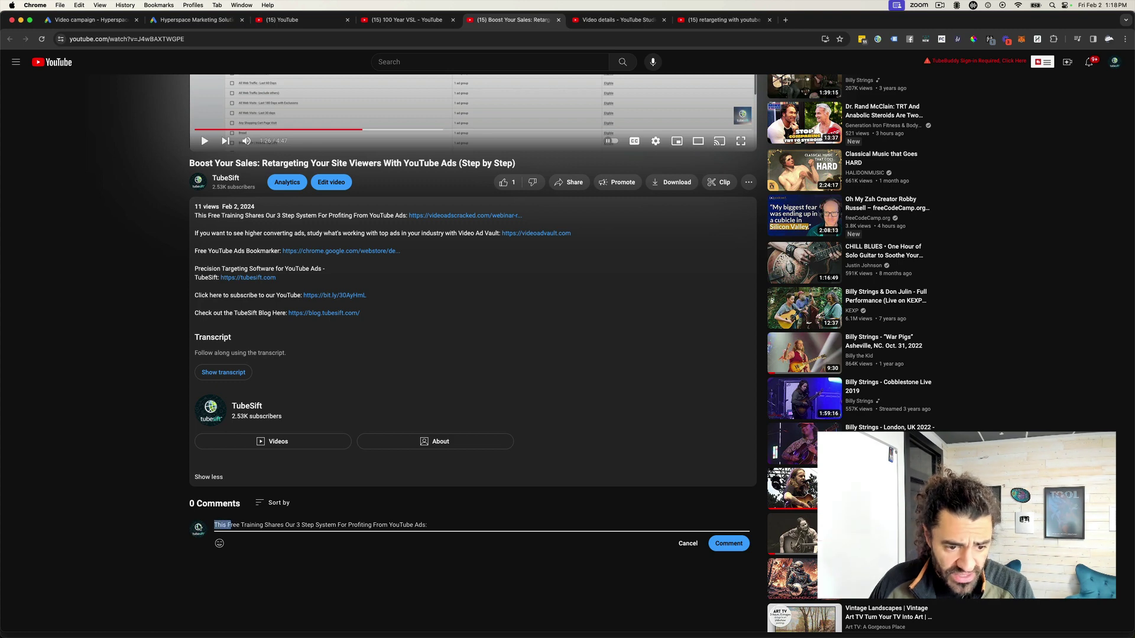
key(BackSpace)
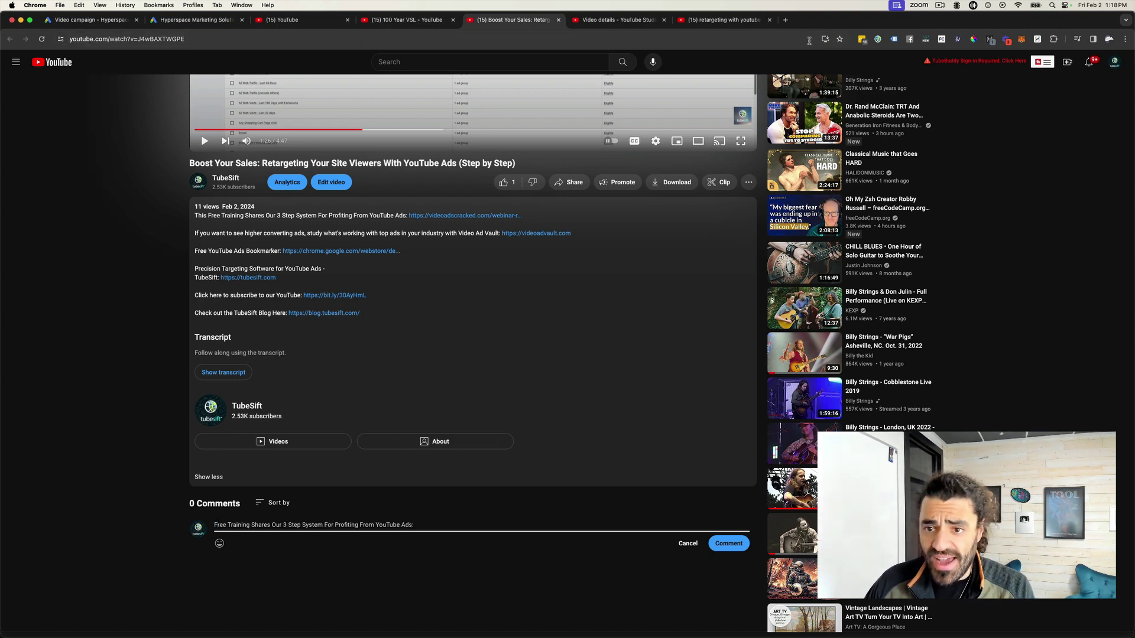
Open videoadscracked.com/webinar-registration separately from the video page and copy its full web address.
click(785, 19)
text(videoadscracked.com/webinar-registration)
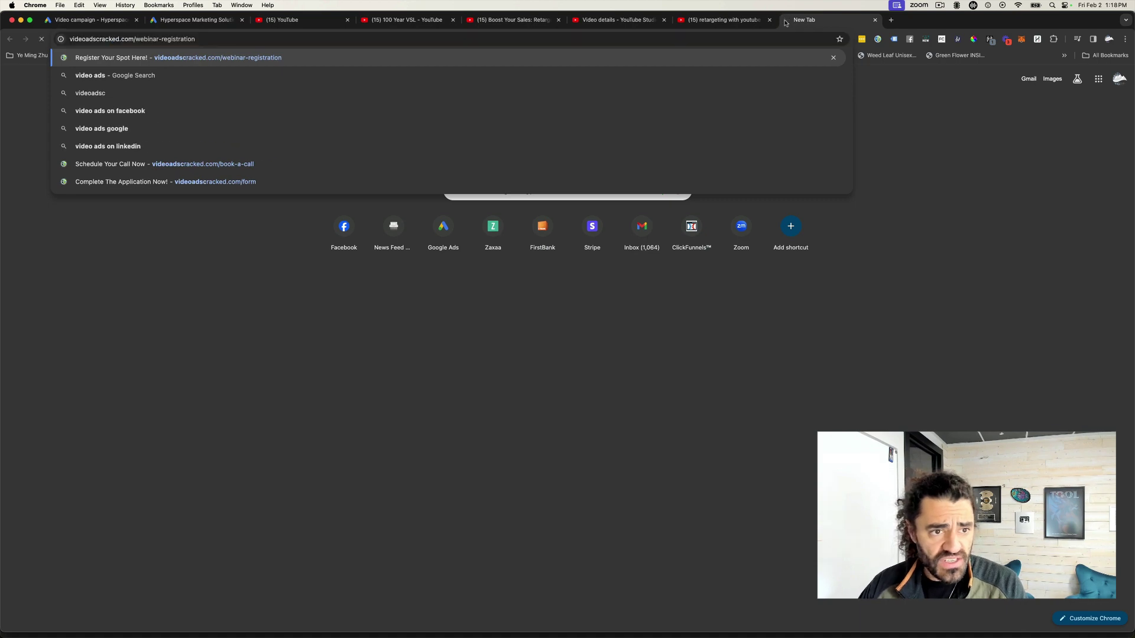
key(Return)
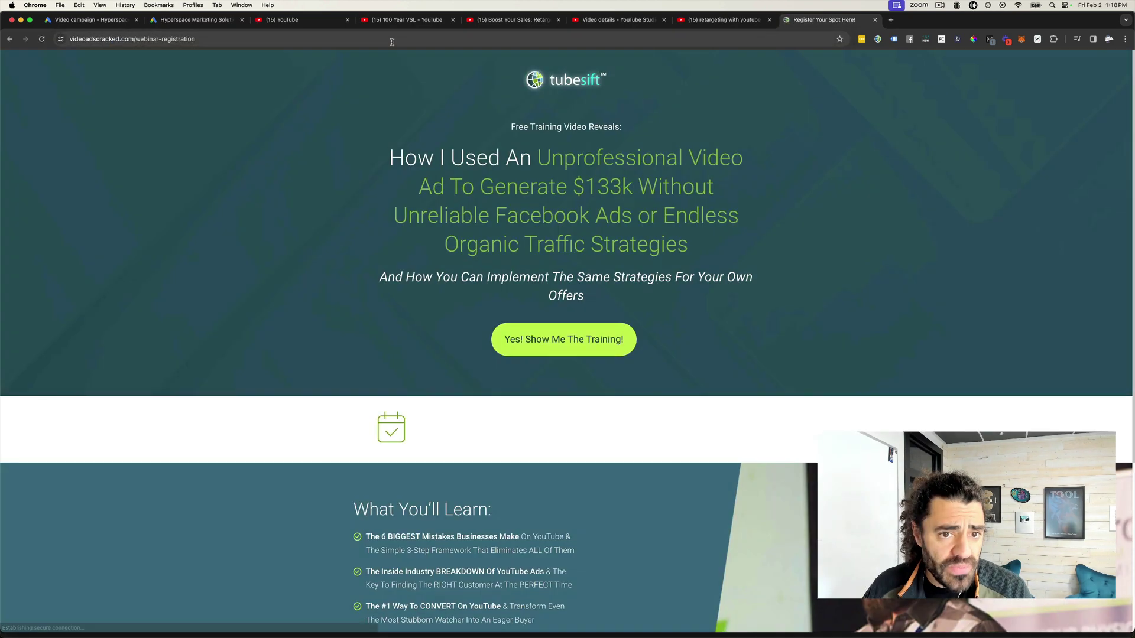
click(392, 40)
key(super+c)
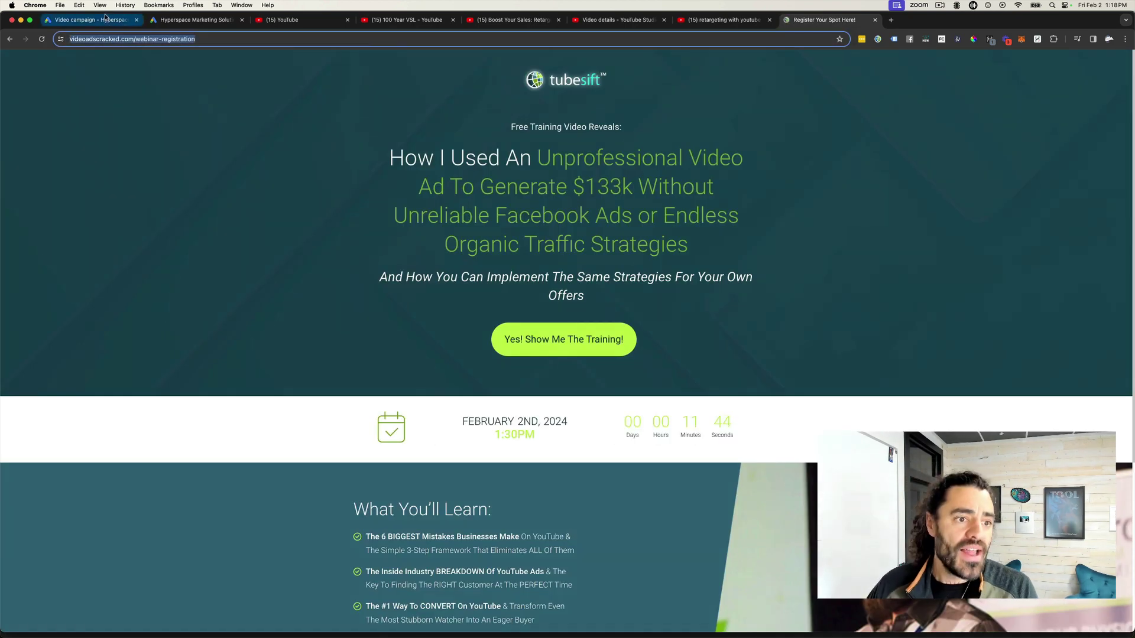
Add the copied webinar registration link to the end of the drafted comment on the "Boost Your Sales" video and post it.
click(516, 21)
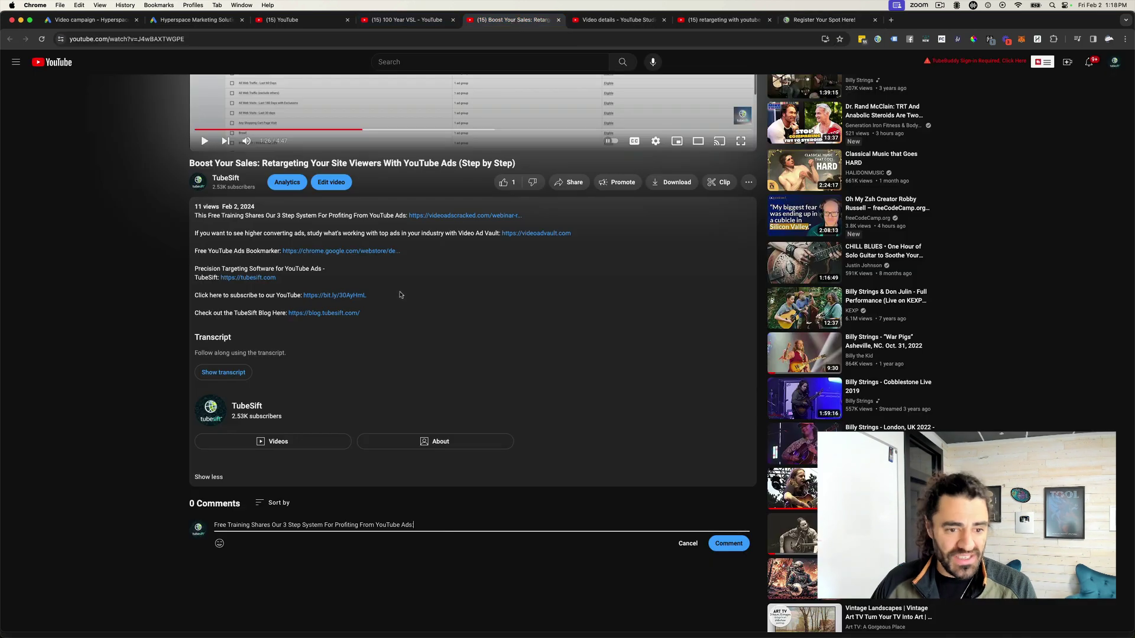
key(super+v)
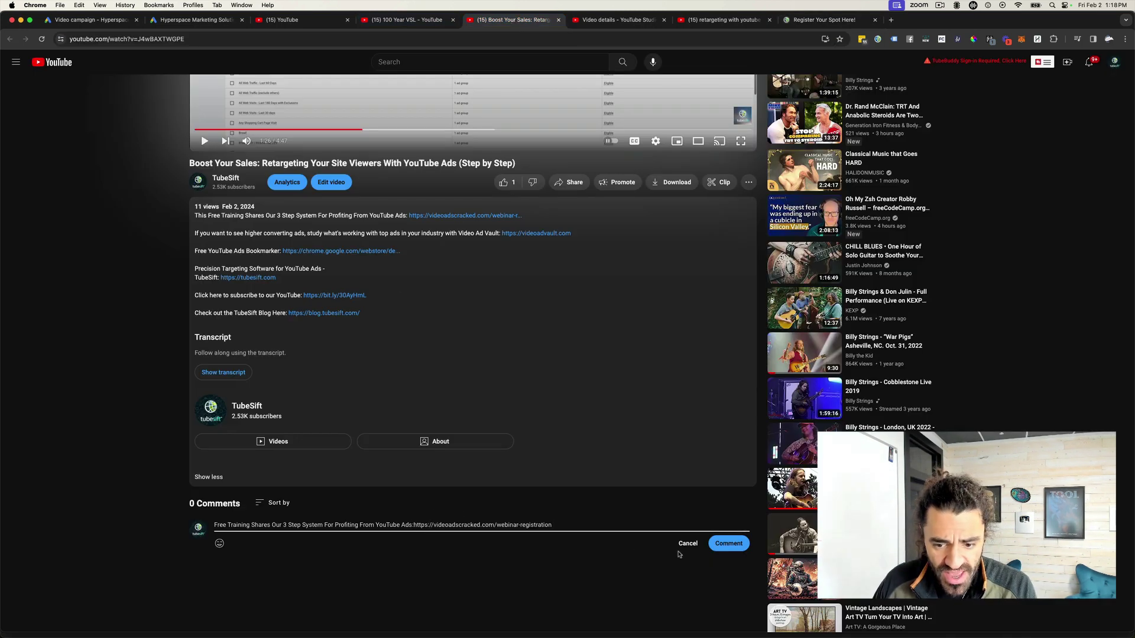
click(713, 544)
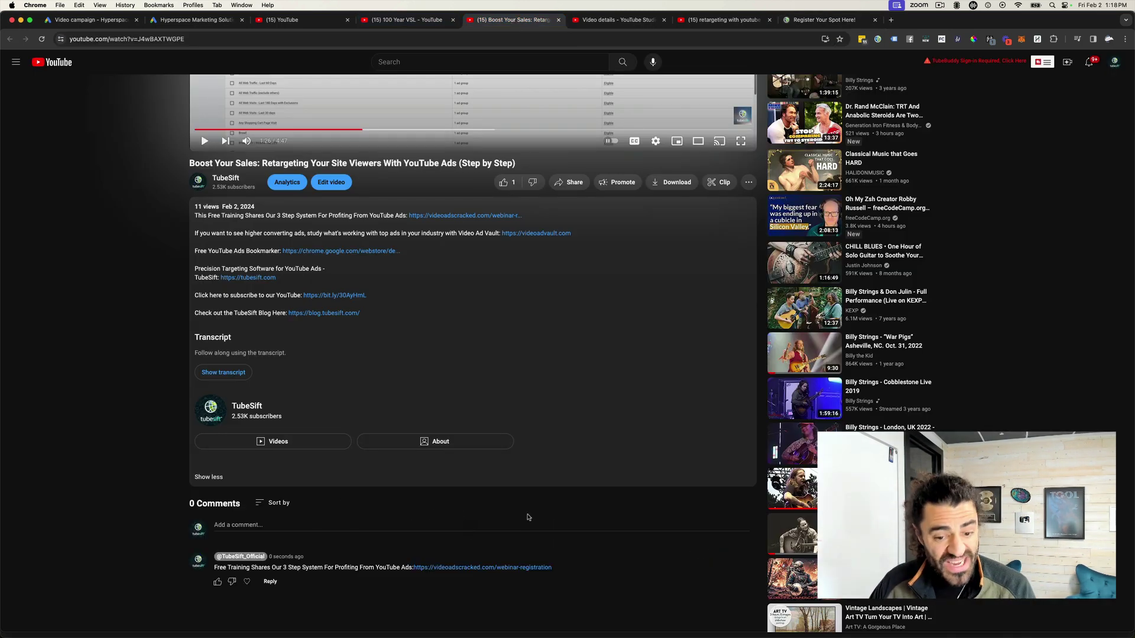
Pin the posted free training comment beneath the video.
scroll(585, 542, down, 1)
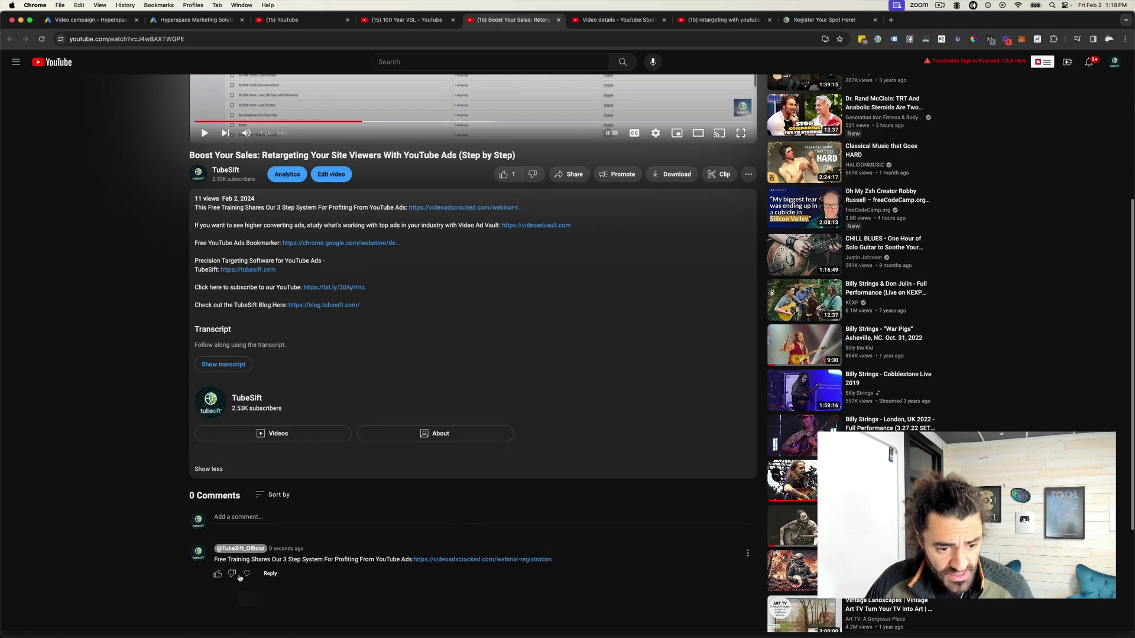
click(748, 555)
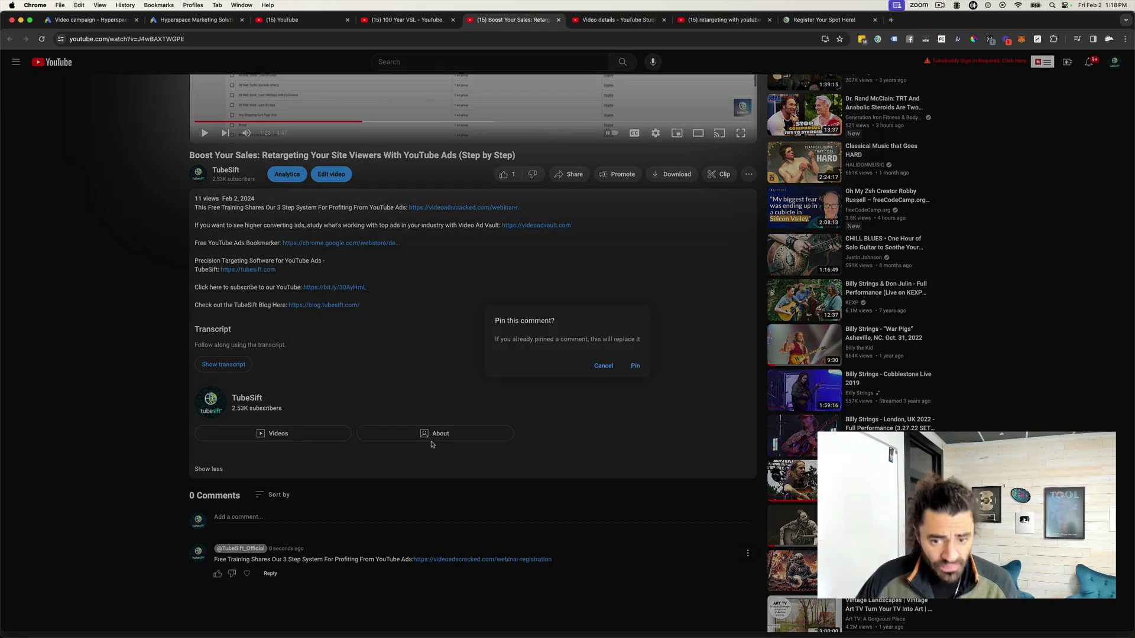
click(635, 366)
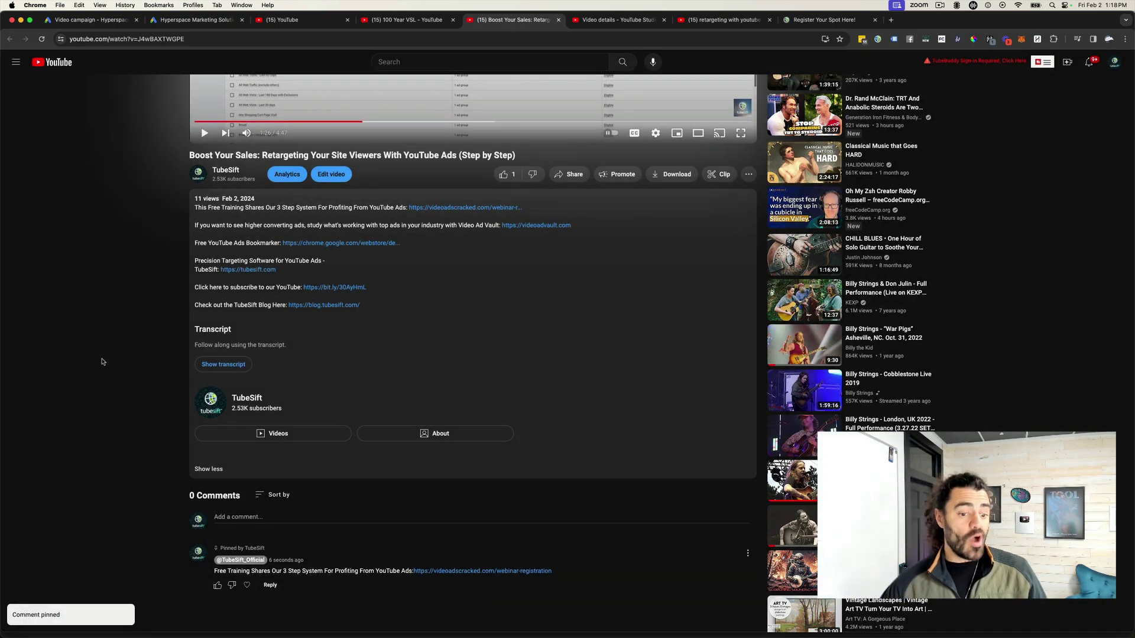
Return to the Google Ads campaign draft and look through the in-feed ad's YouTube placement previews, ending on YouTube search.
scroll(102, 361, up, 3)
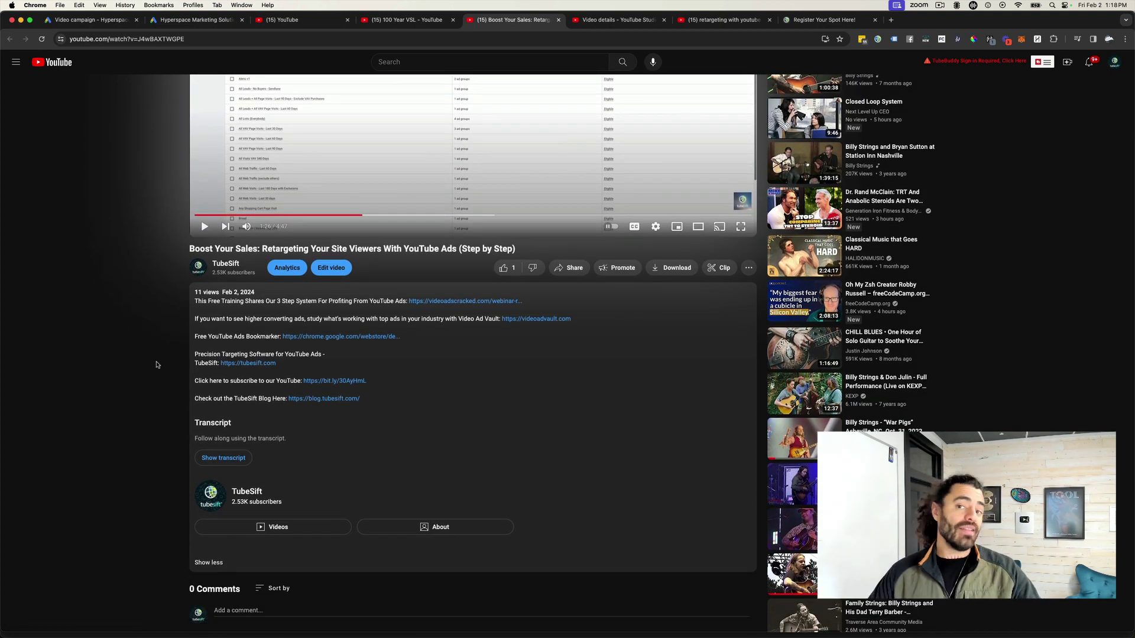
scroll(163, 364, up, 5)
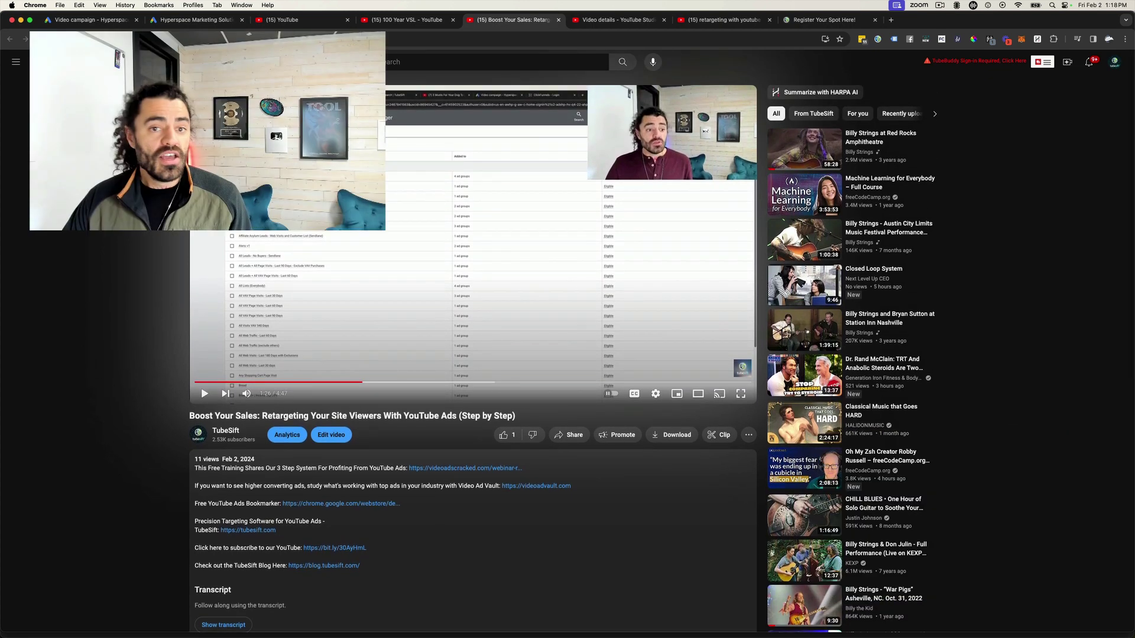
click(94, 20)
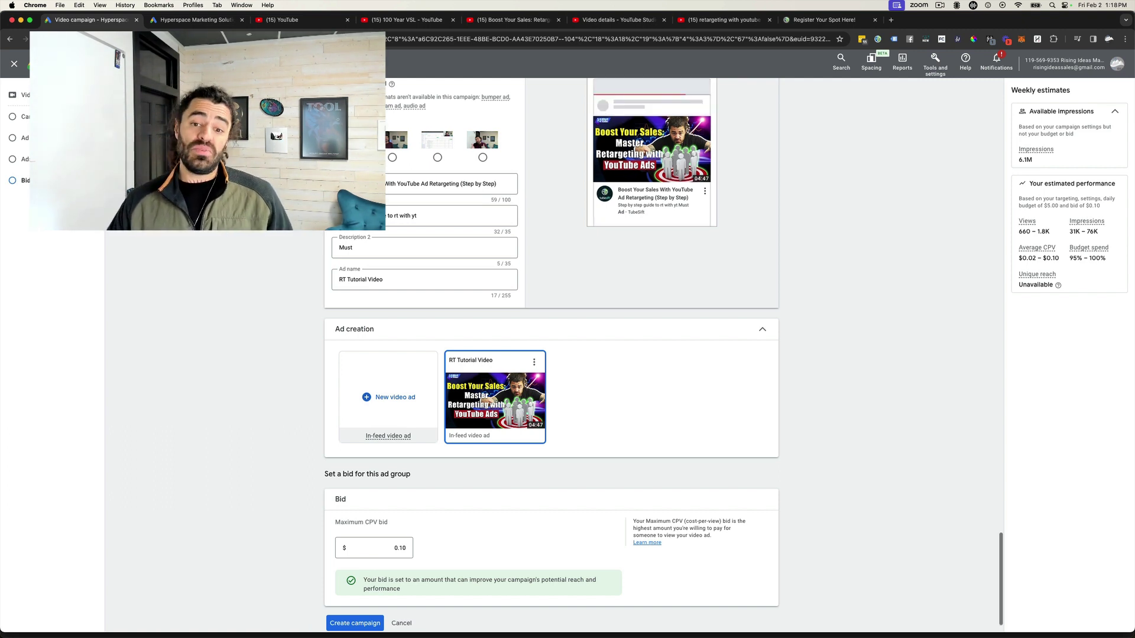
scroll(799, 159, up, 3)
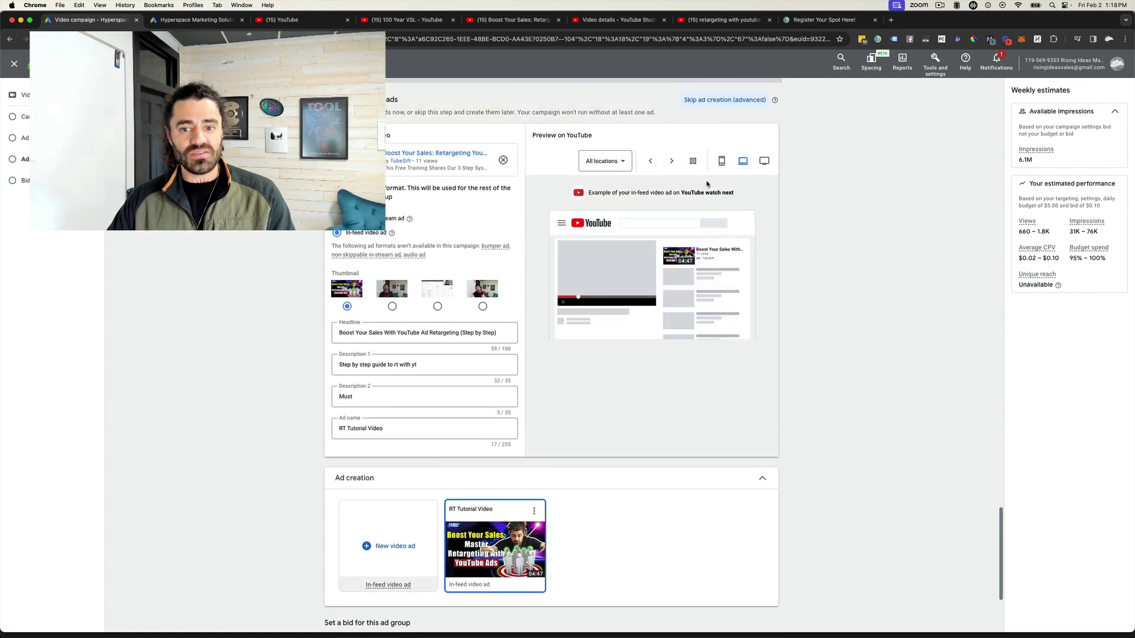
click(672, 162)
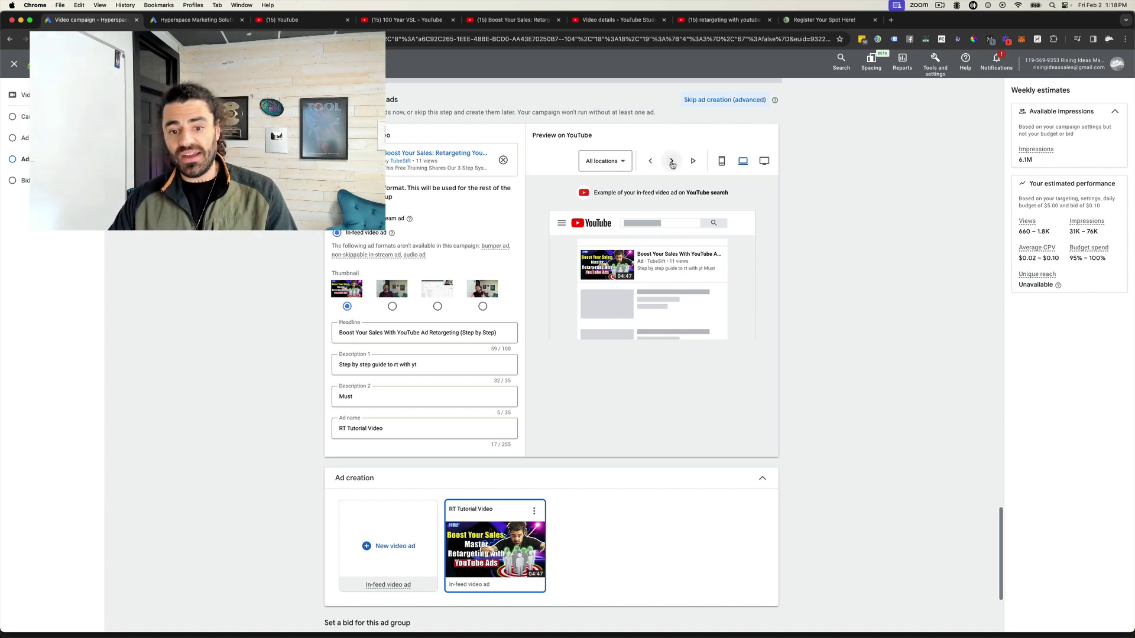
click(672, 162)
click(672, 162)
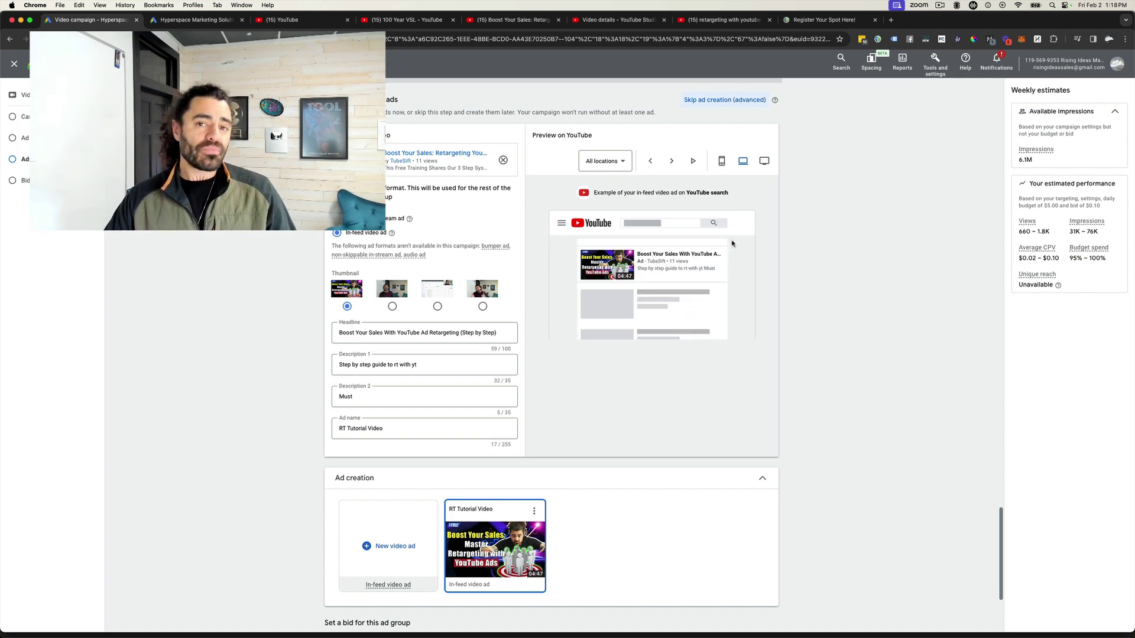